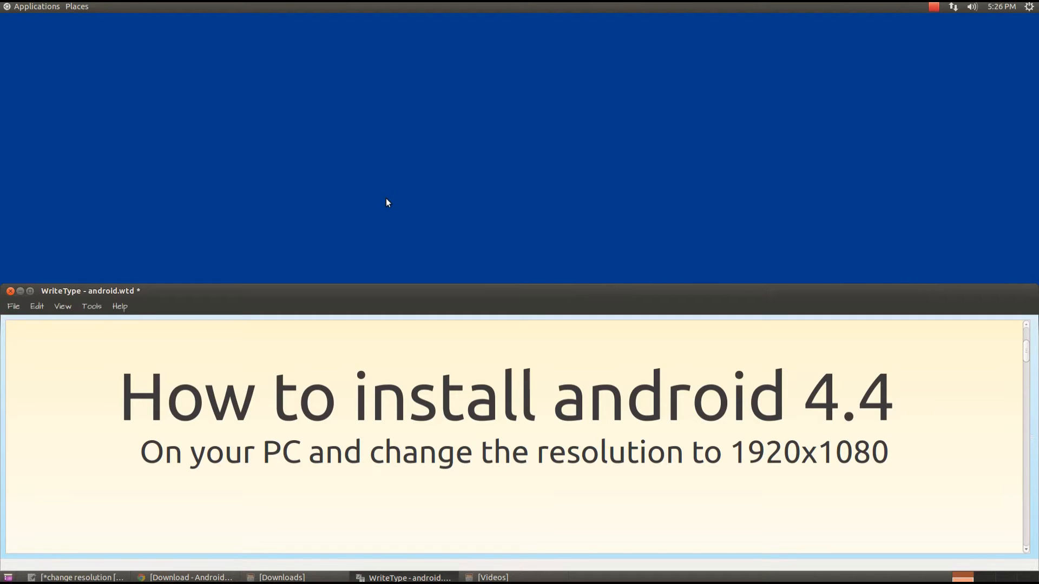
Step: Read through the title and the first three installation steps in the tutorial notes
scroll(510, 363, "down", 5)
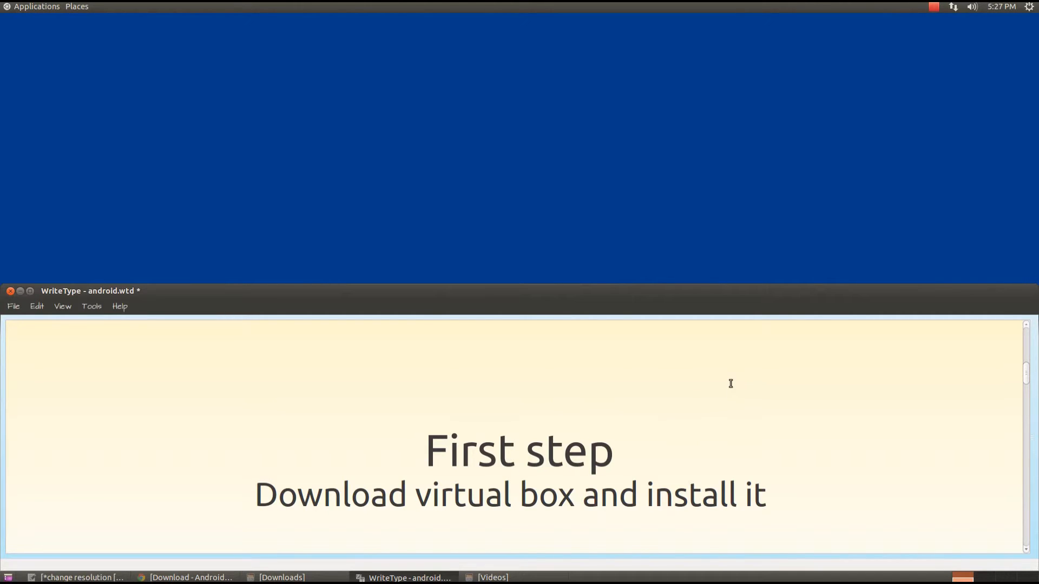
scroll(739, 397, "down", 5)
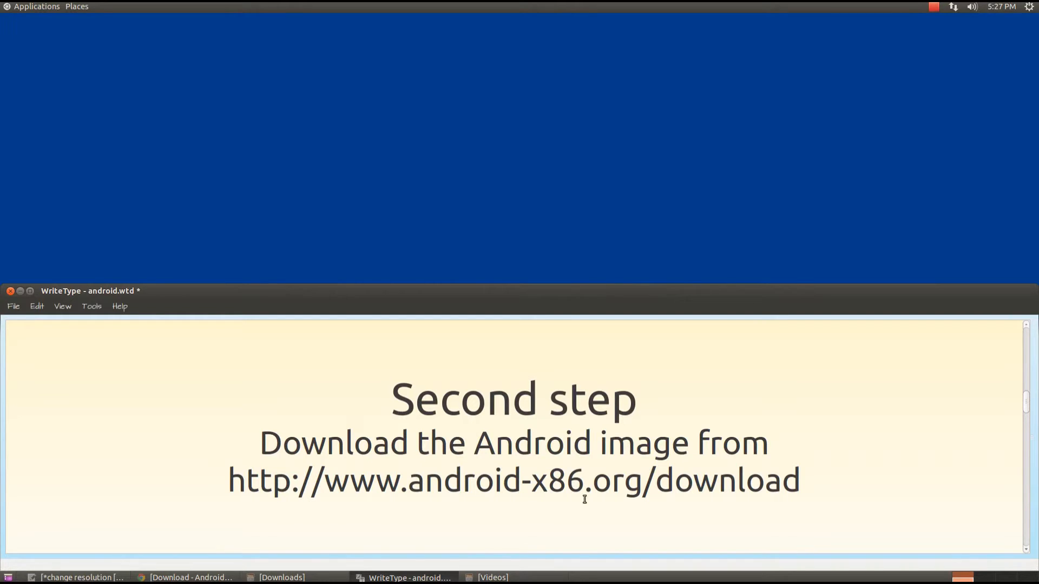
scroll(670, 518, "down", 5)
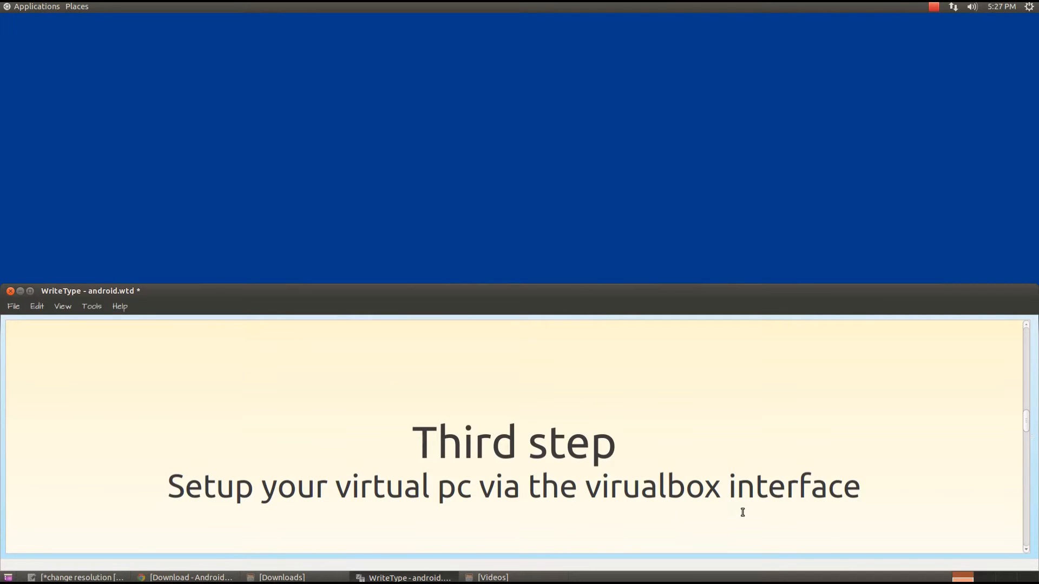
scroll(891, 497, "down", 5)
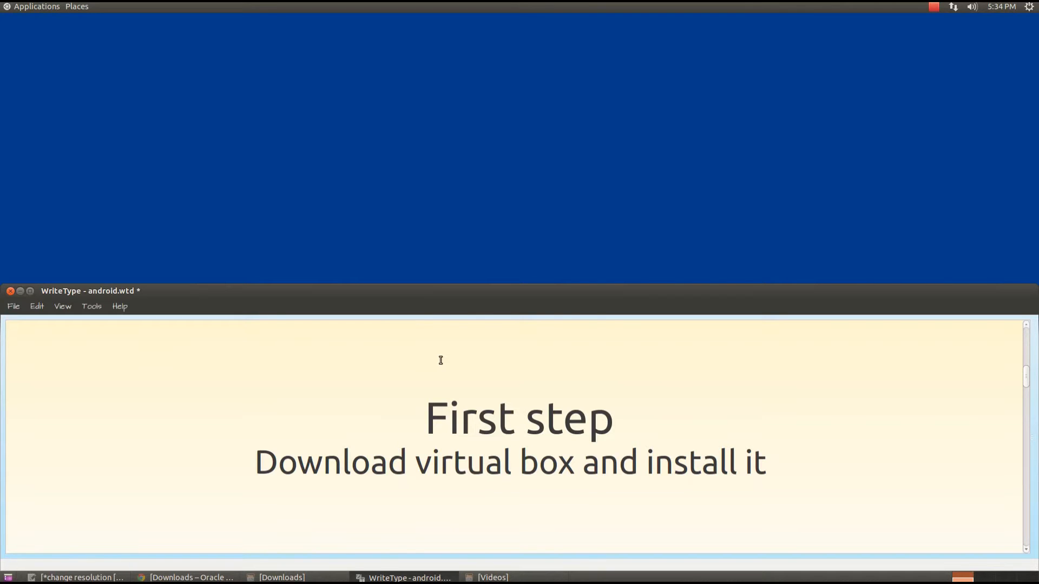
scroll(441, 361, "down", 3)
scroll(441, 361, "down", 4)
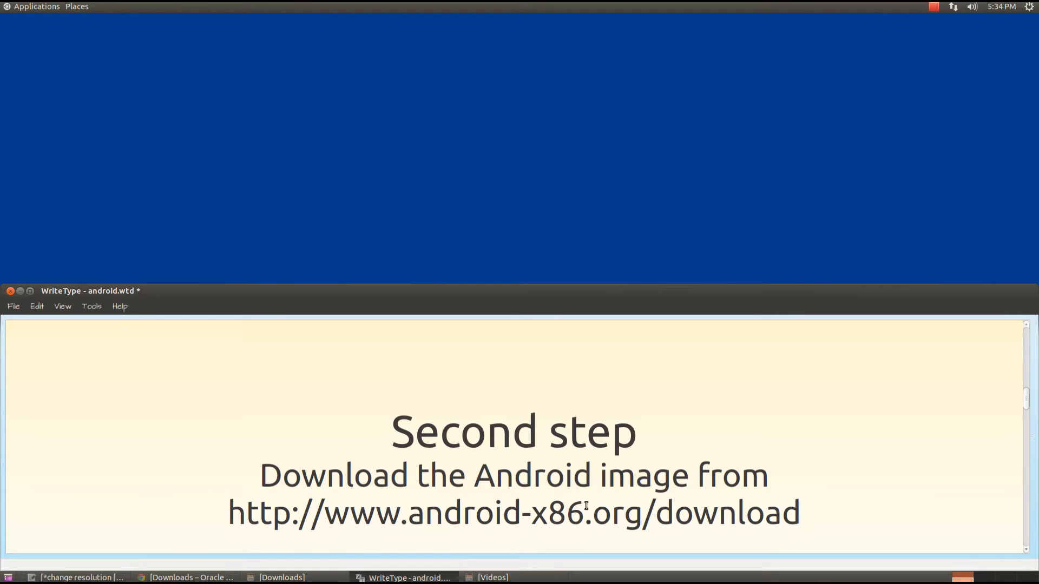
scroll(749, 474, "up", 3)
scroll(748, 474, "up", 2)
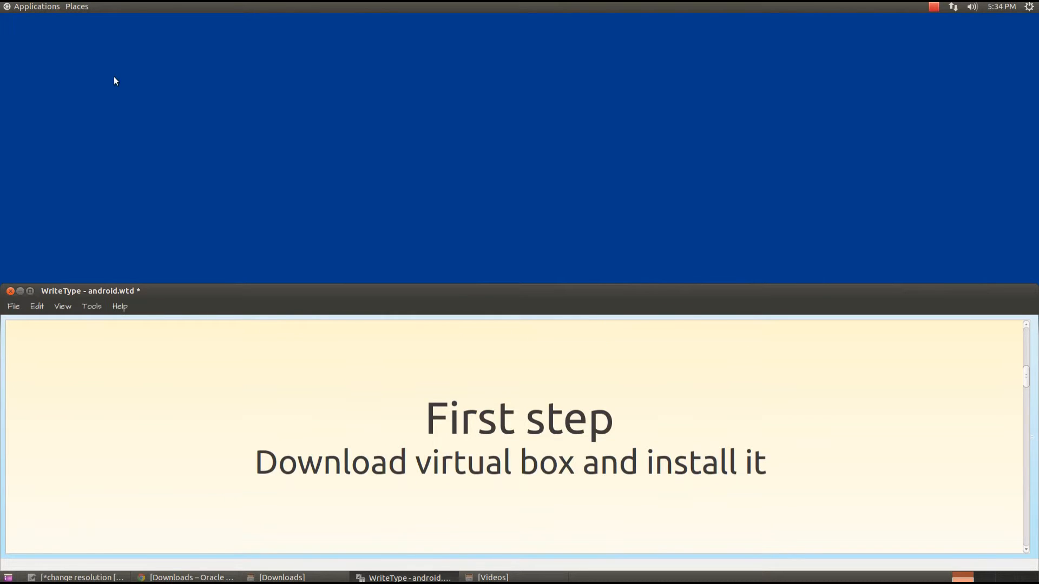
Step: Look up "virtualbox" in Ubuntu Software Center, select the VirtualBox entry, and minimise the window
left_click(40, 6)
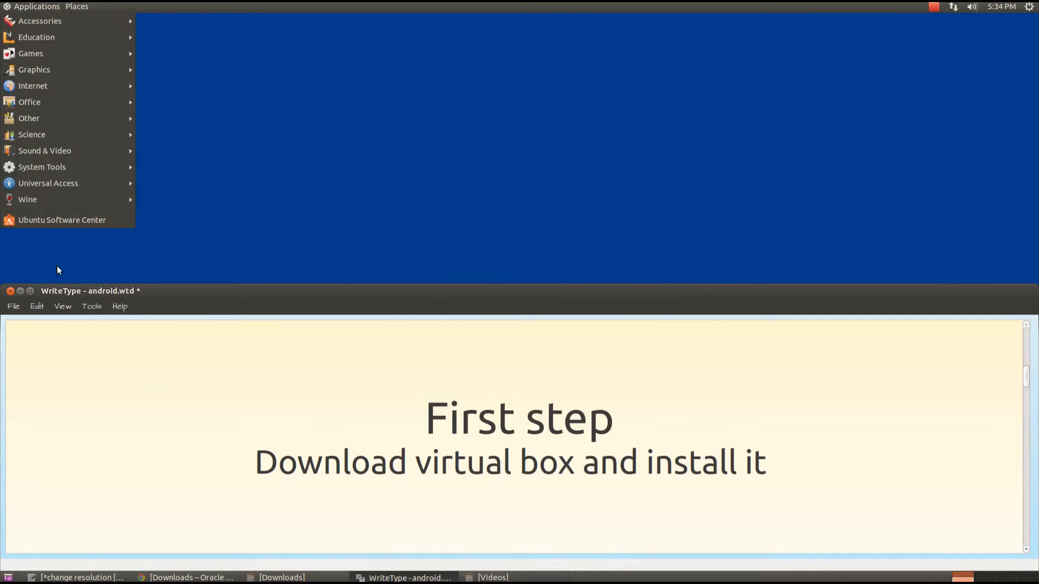
left_click(52, 224)
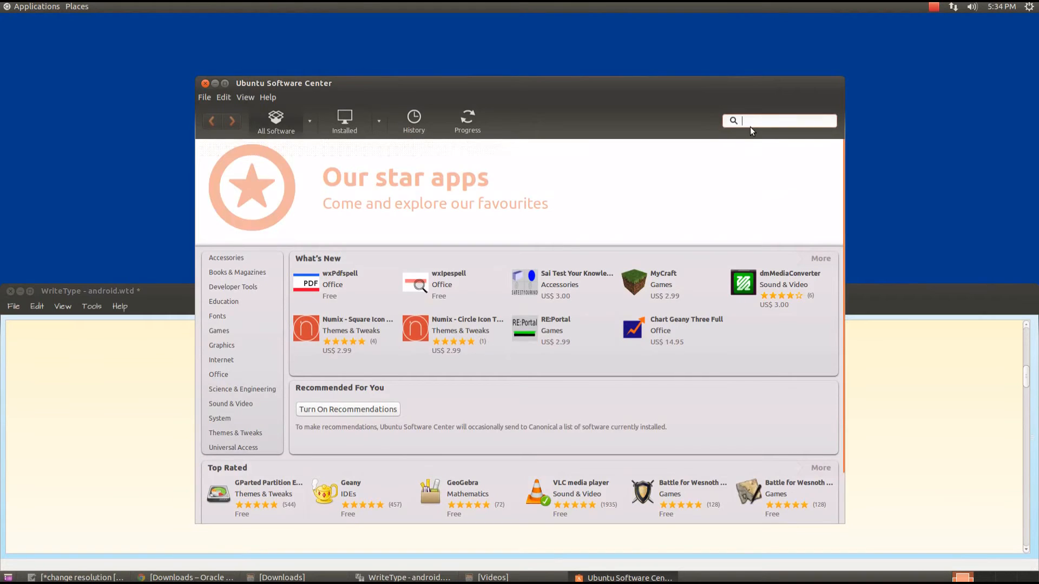
left_click(751, 123)
type("v")
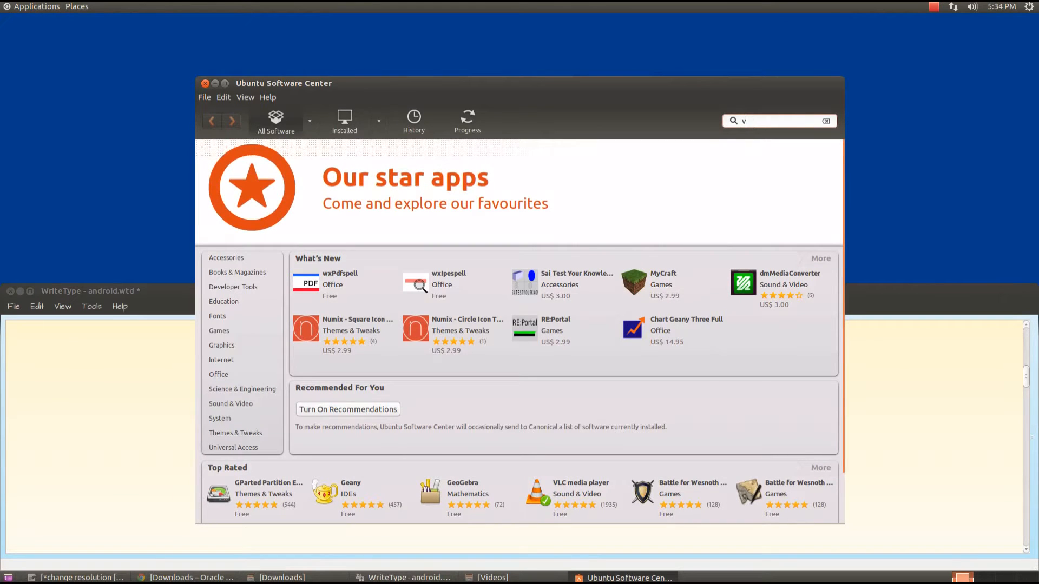
type("irtualb")
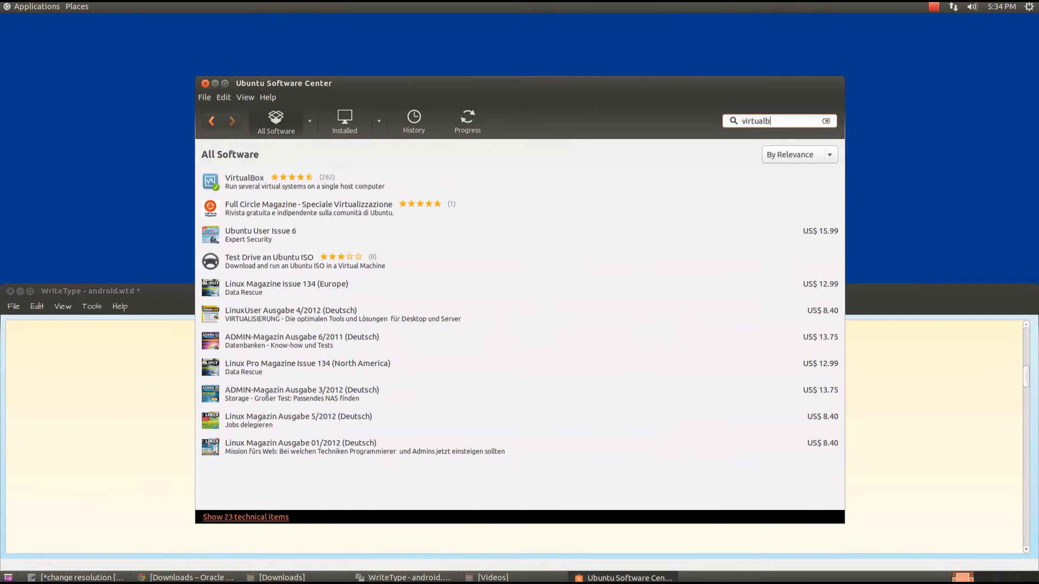
type("ox")
left_click(223, 206)
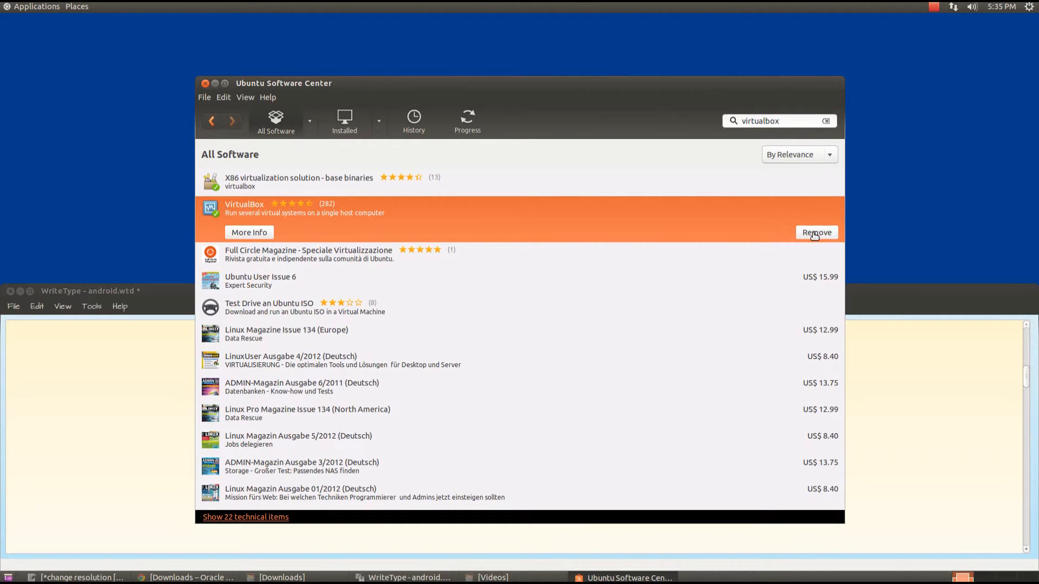
left_click(215, 84)
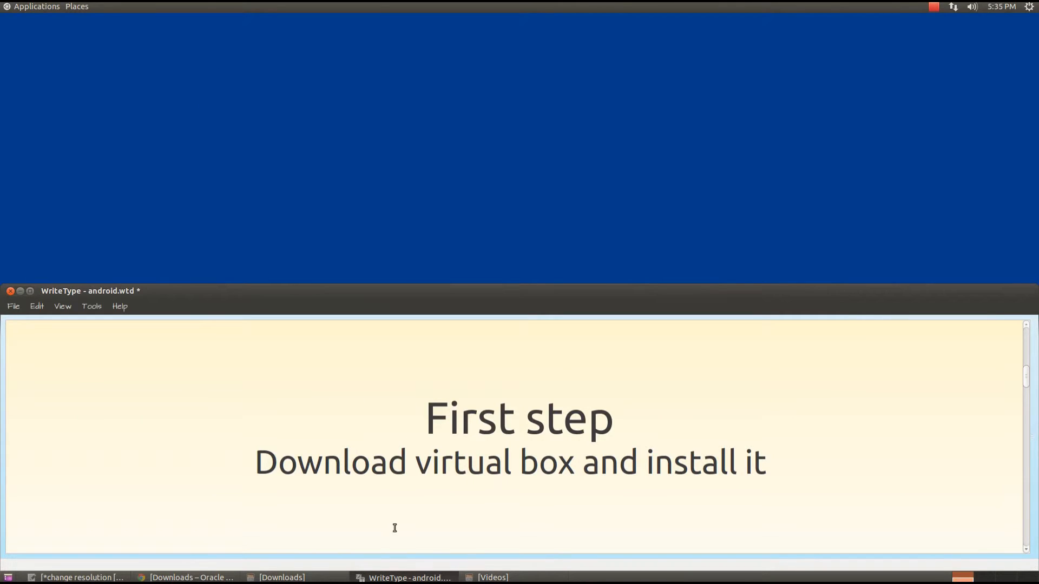
Step: Switch to the browser, view the VirtualBox downloads page, and open android-x86-4.4-r1.iso from the Android-x86 download page
left_click(187, 578)
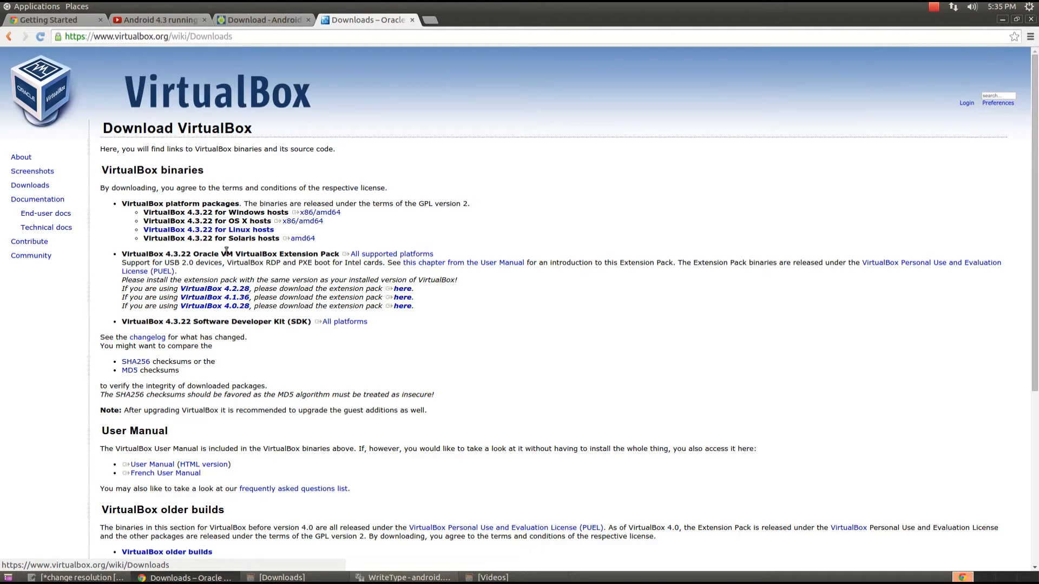
triple_click(234, 234)
left_click(233, 237)
left_click(275, 20)
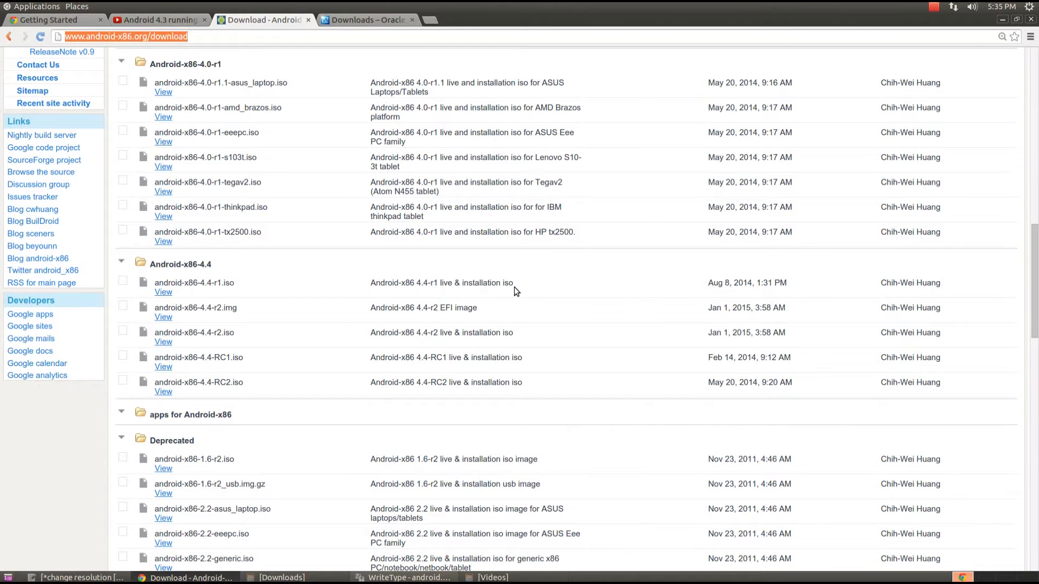
left_click(164, 293)
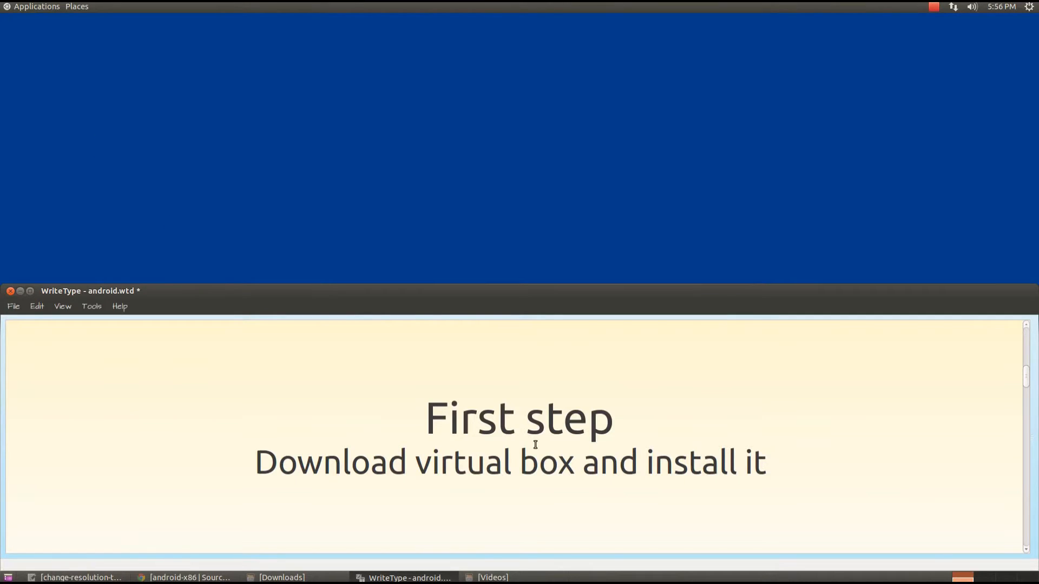
Step: Advance the tutorial notes to the second step and launch VirtualBox
scroll(552, 450, "down", 1)
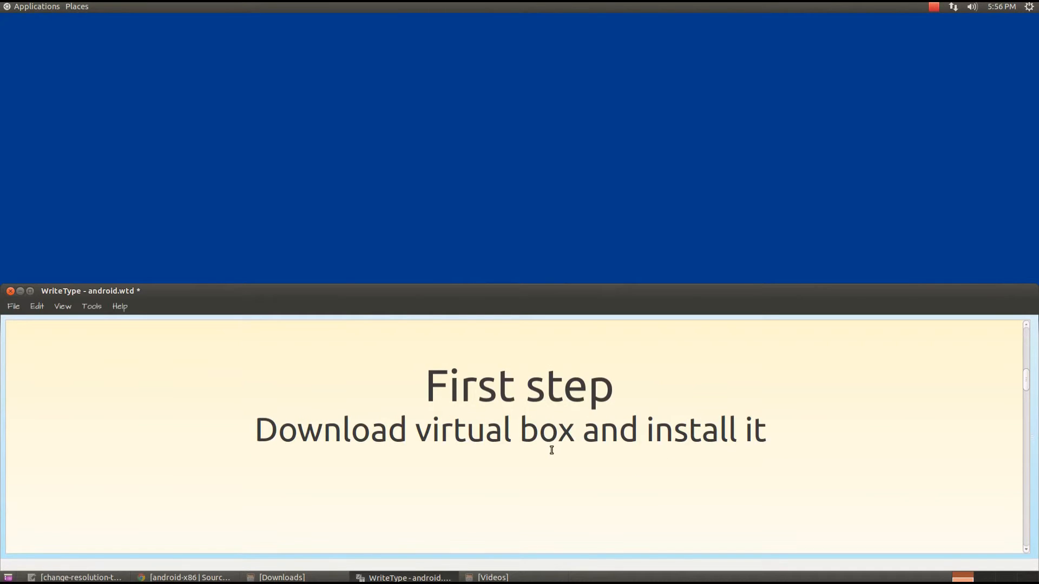
scroll(552, 450, "down", 6)
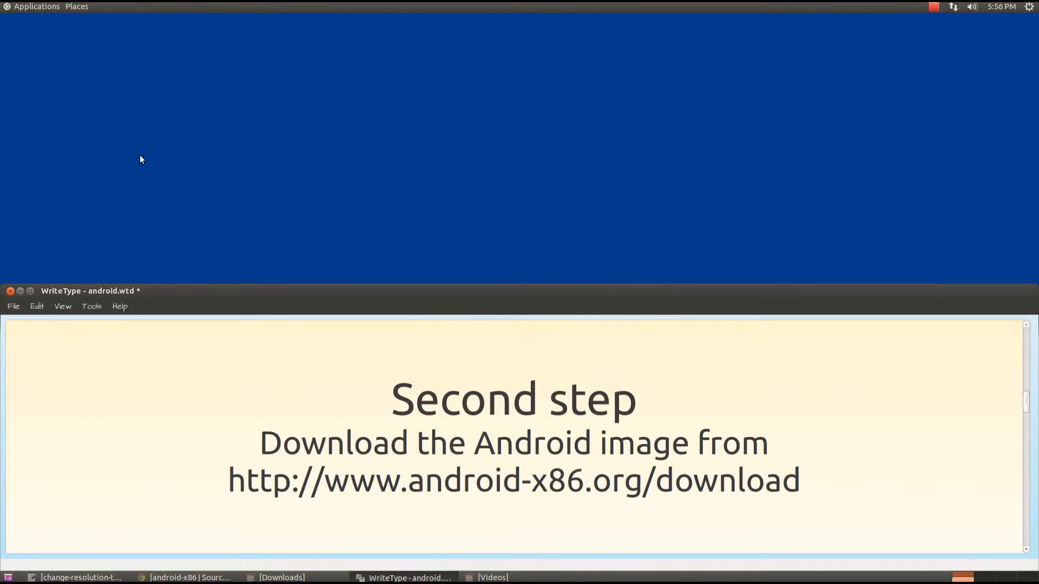
left_click(25, 8)
mouse_move(28, 20)
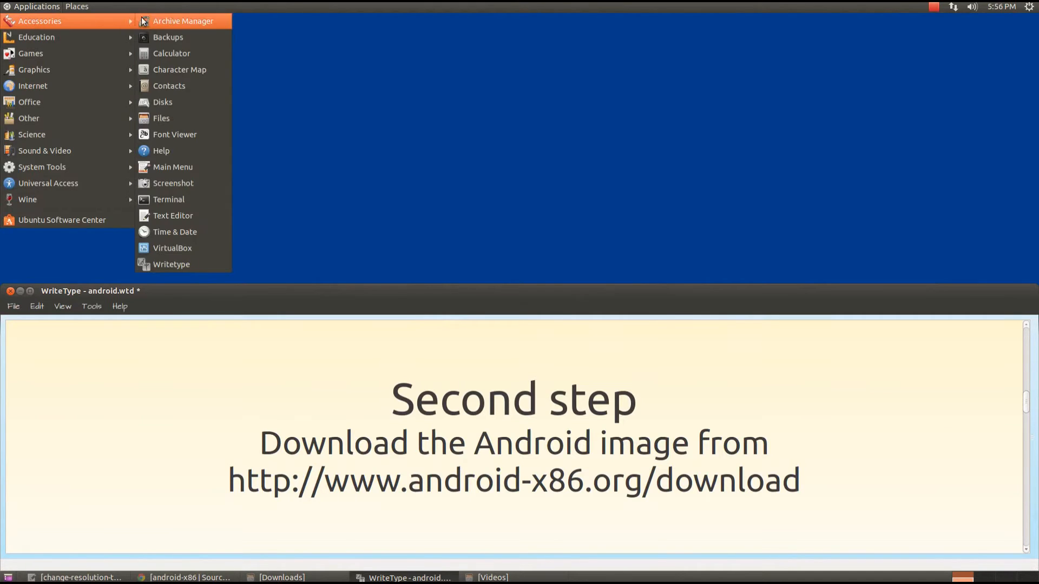
left_click(183, 246)
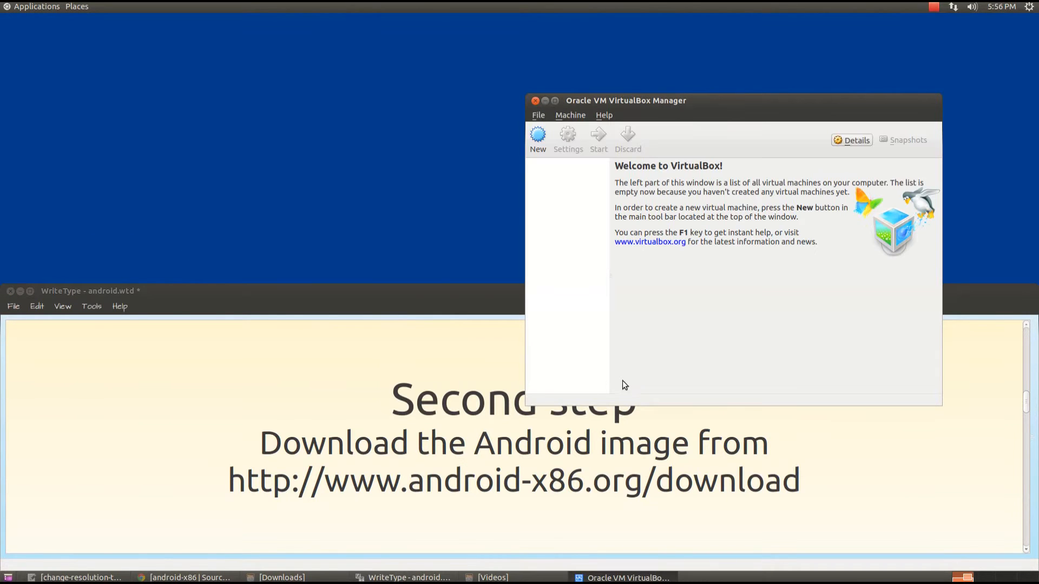
Step: Advance the notes to the third step and start a new virtual machine named "android"
left_click(498, 386)
scroll(409, 395, "down", 5)
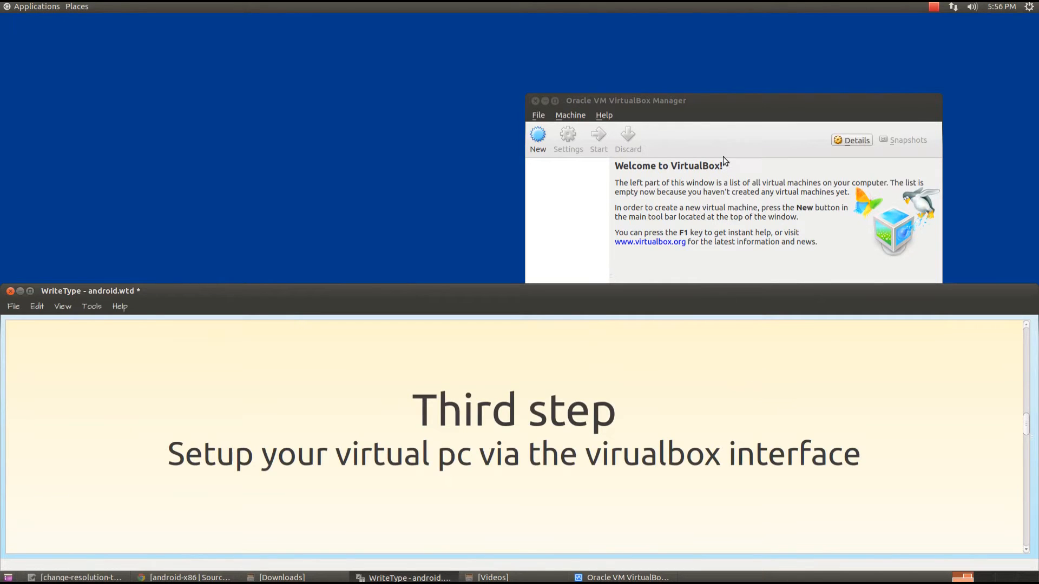
left_click(740, 108)
left_click(539, 138)
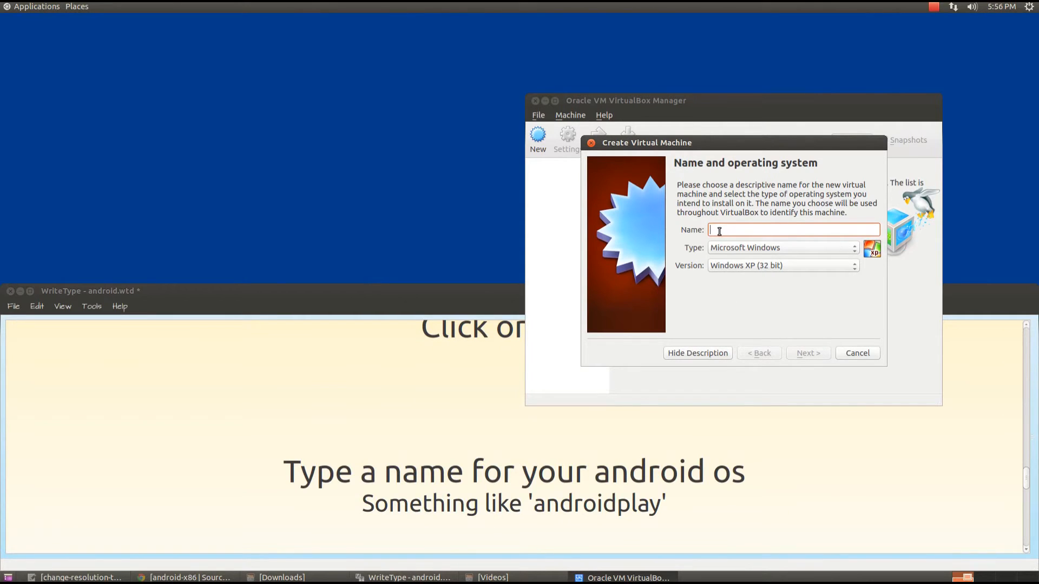
type("an")
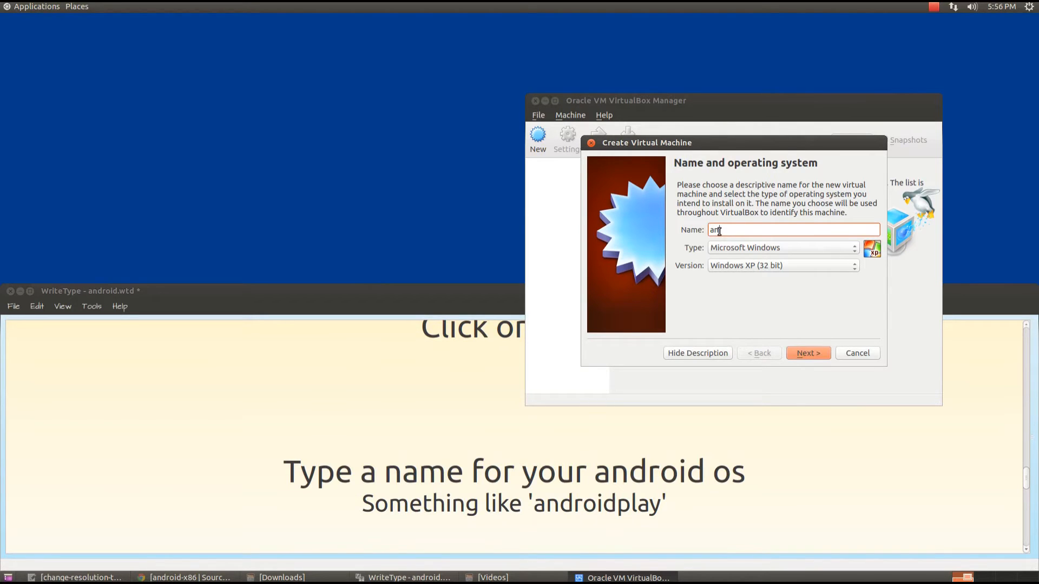
type("droid")
Step: Read the operating system advice in the notes and try the Linux type with version Linux 2.4 (32 bit)
left_click(275, 300)
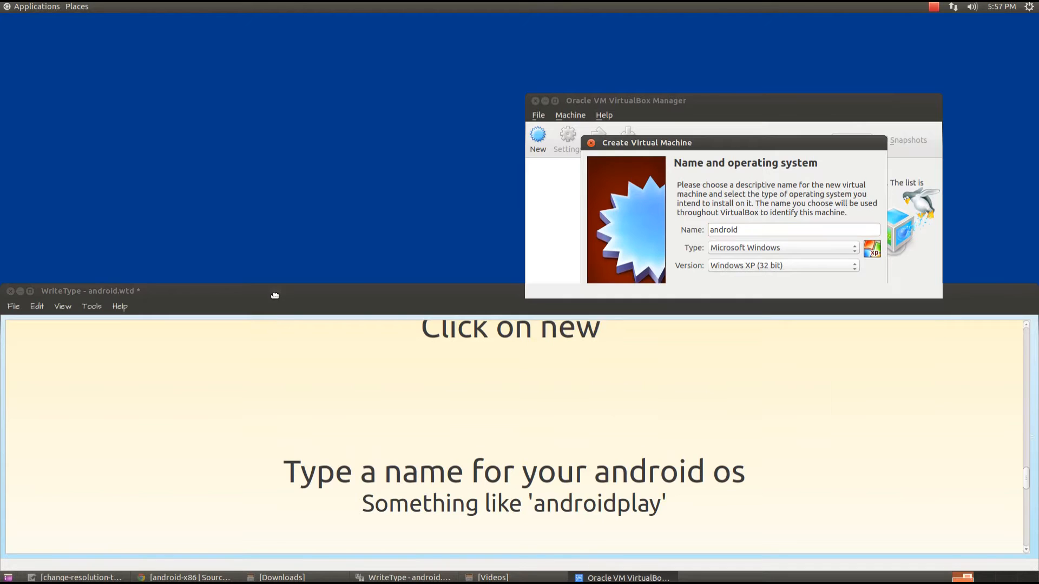
scroll(325, 405, "down", 5)
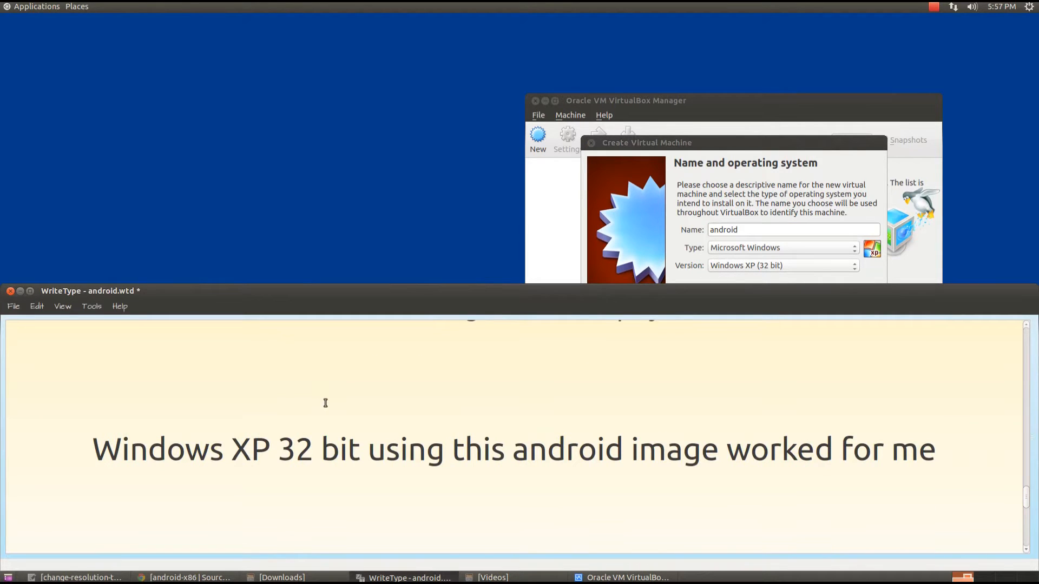
left_click(783, 143)
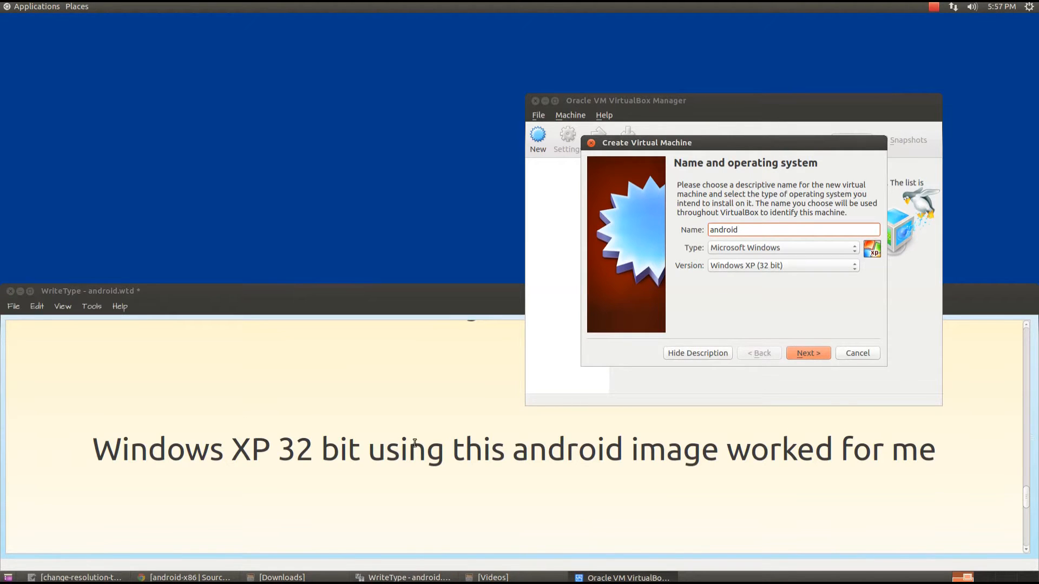
scroll(393, 443, "down", 2)
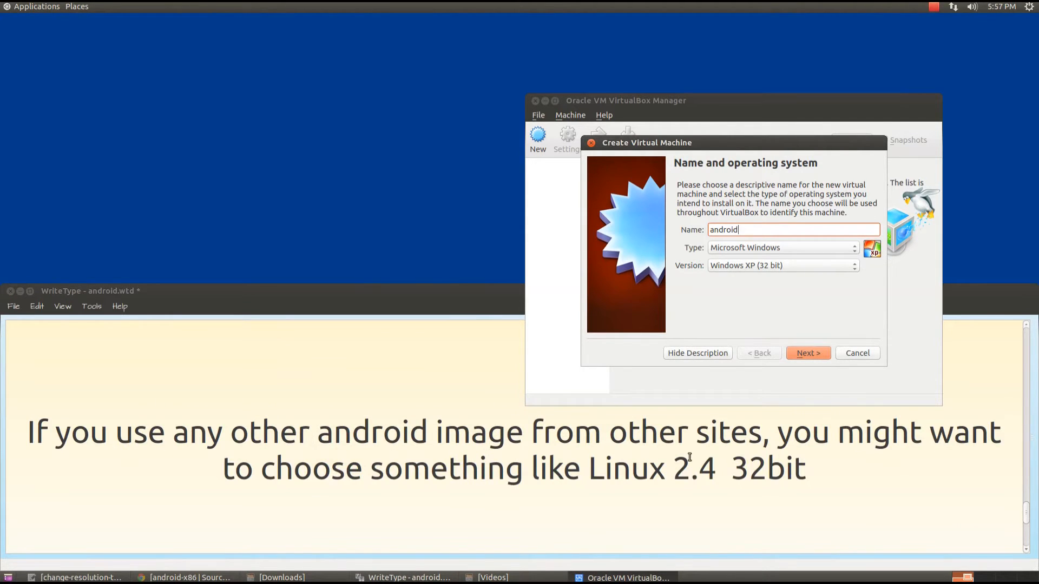
left_click(778, 243)
left_click(776, 265)
left_click(776, 264)
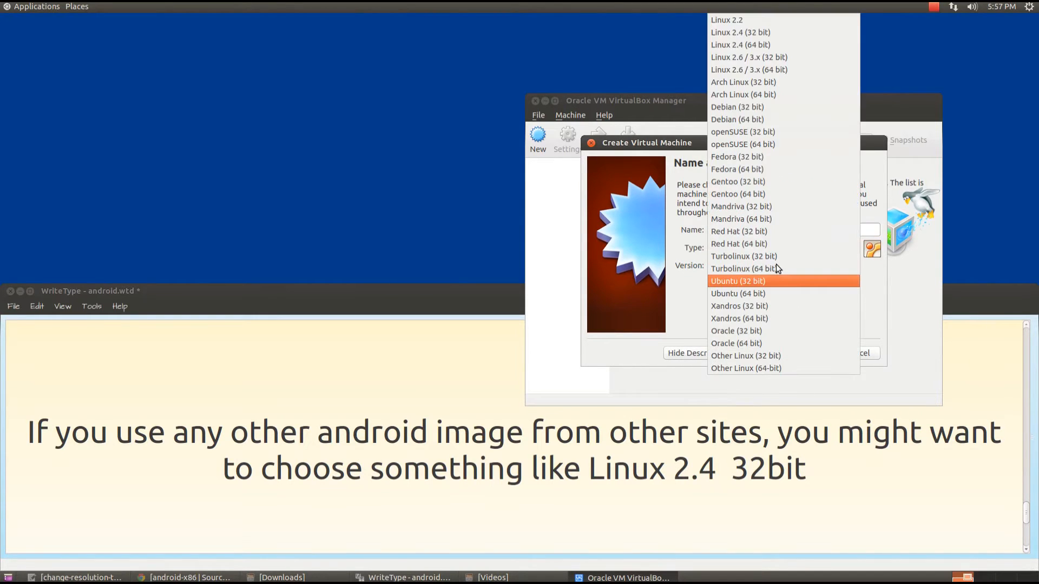
left_click(764, 34)
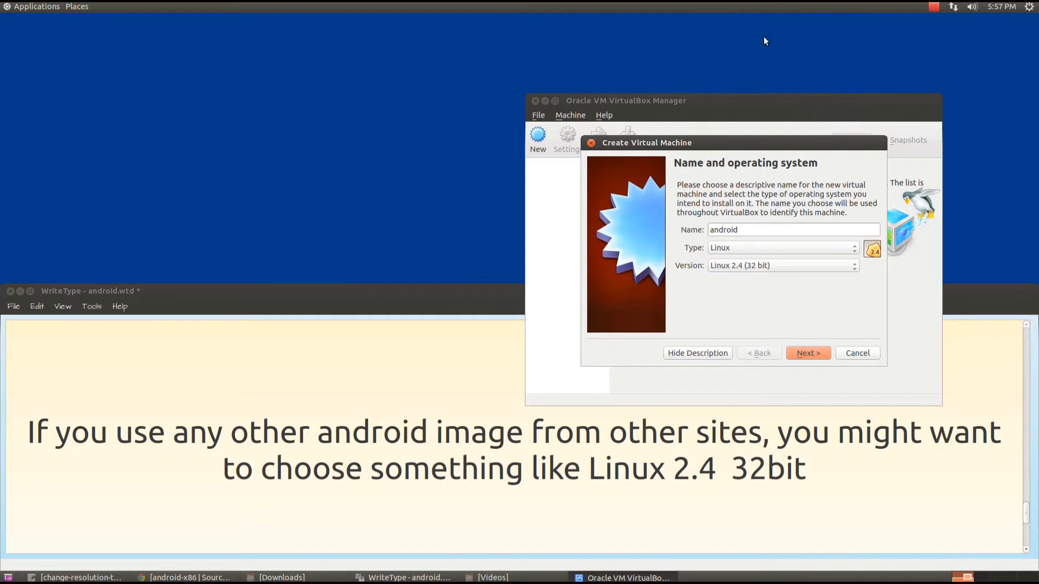
Step: Set the virtual machine's type to Microsoft Windows with version Windows XP (32 bit) and continue to the memory size
left_click(727, 250)
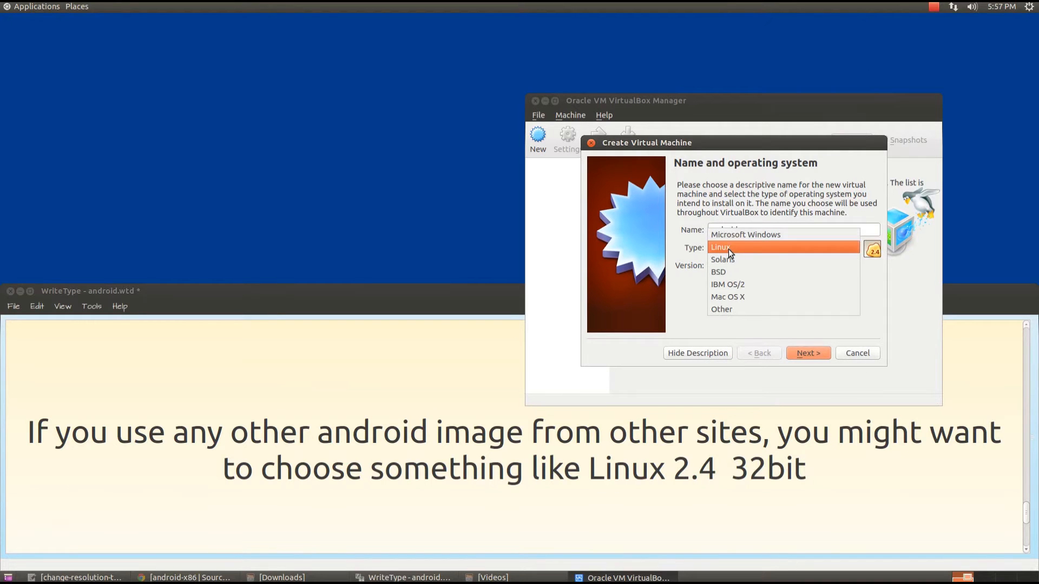
left_click(730, 239)
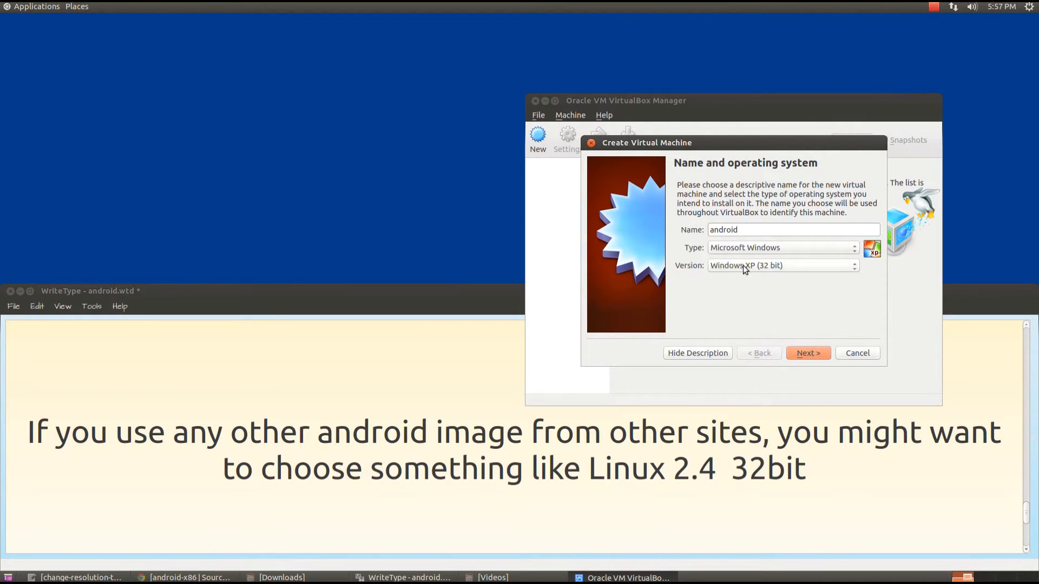
left_click(805, 354)
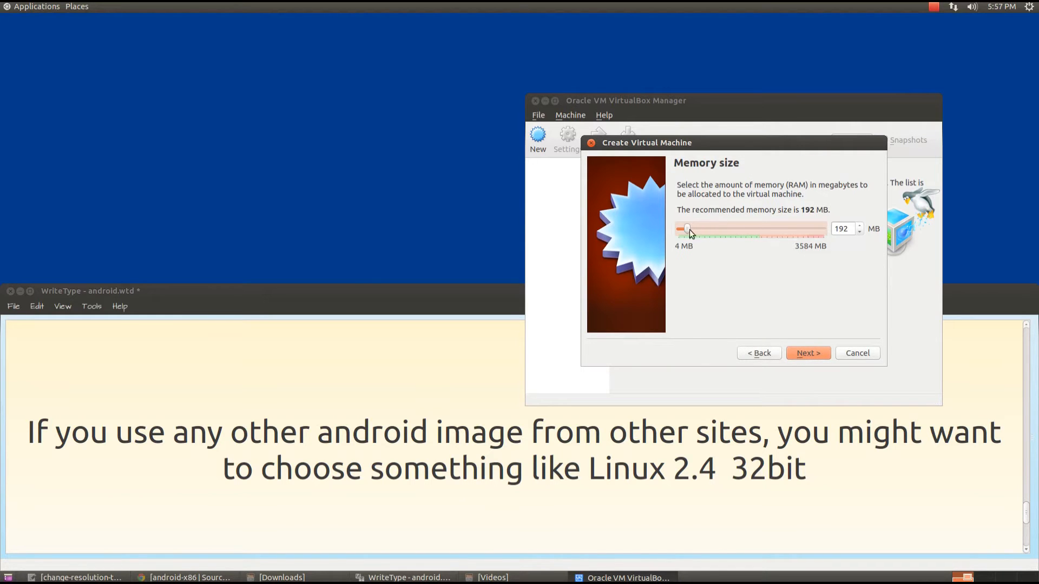
Step: Allocate 1941 MB of memory to the virtual machine and proceed with creating a new virtual hard drive
left_click_drag(689, 230, 759, 235)
left_click_drag(759, 228, 762, 229)
left_click(813, 354)
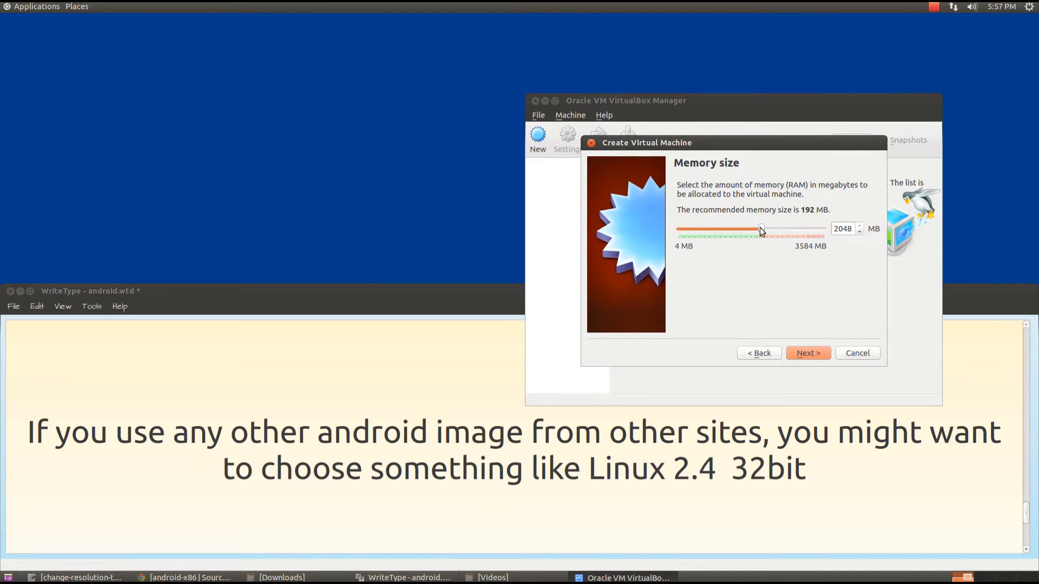
left_click_drag(762, 228, 756, 228)
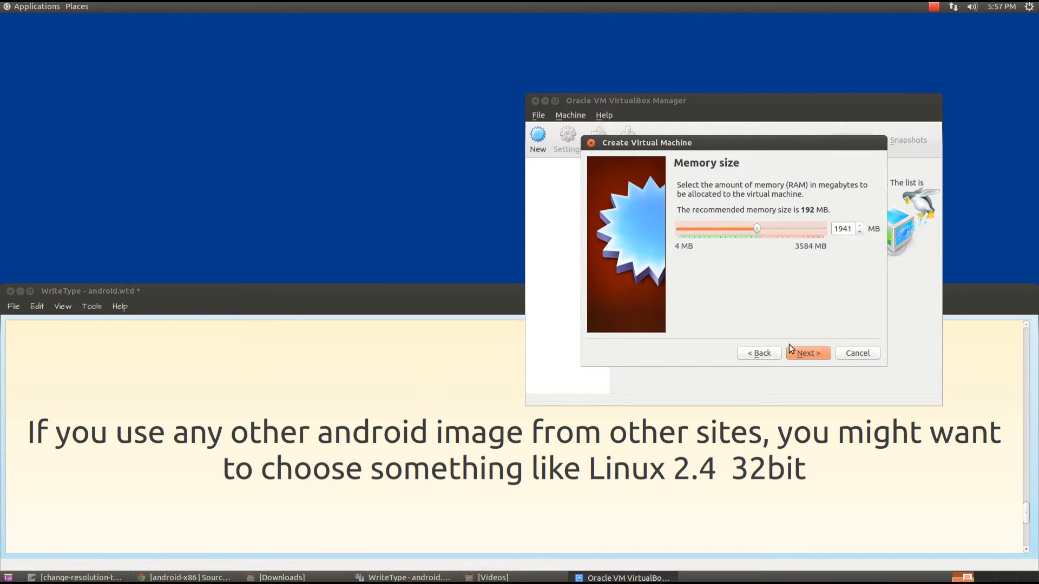
left_click(808, 352)
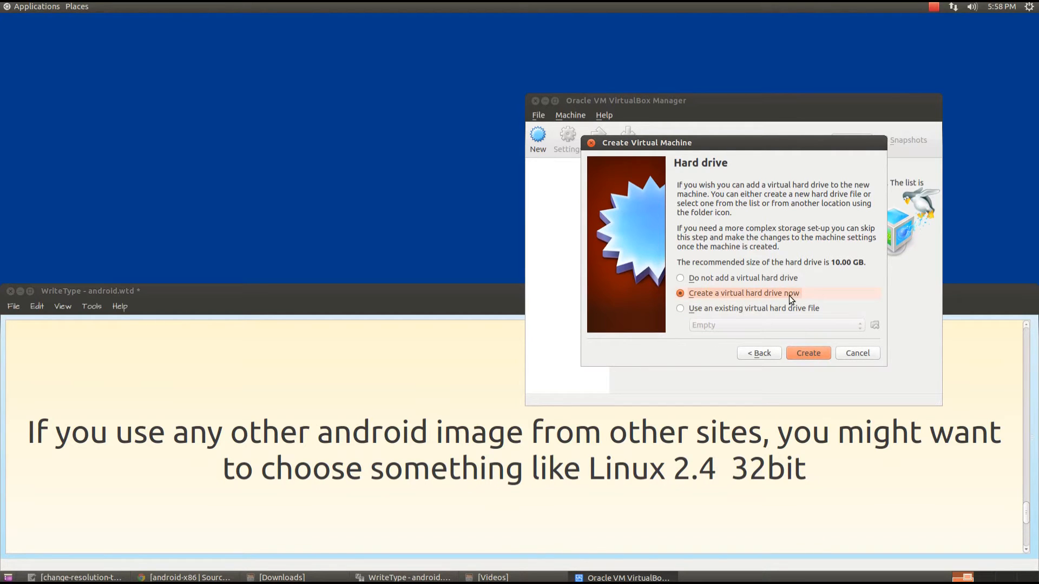
left_click(808, 353)
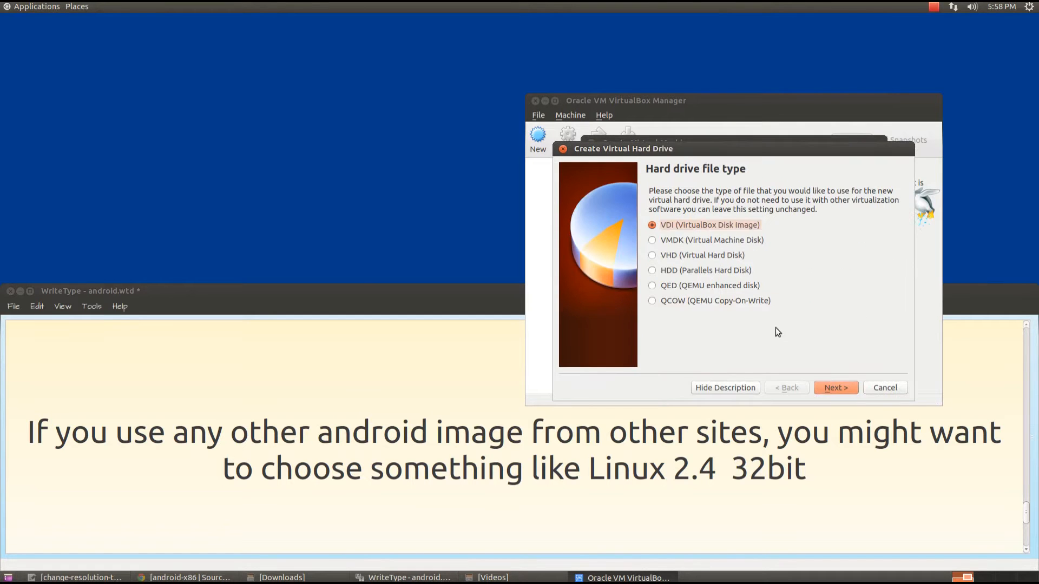
Step: Choose the VDI file type with dynamically allocated storage for the new virtual hard drive
left_click(840, 386)
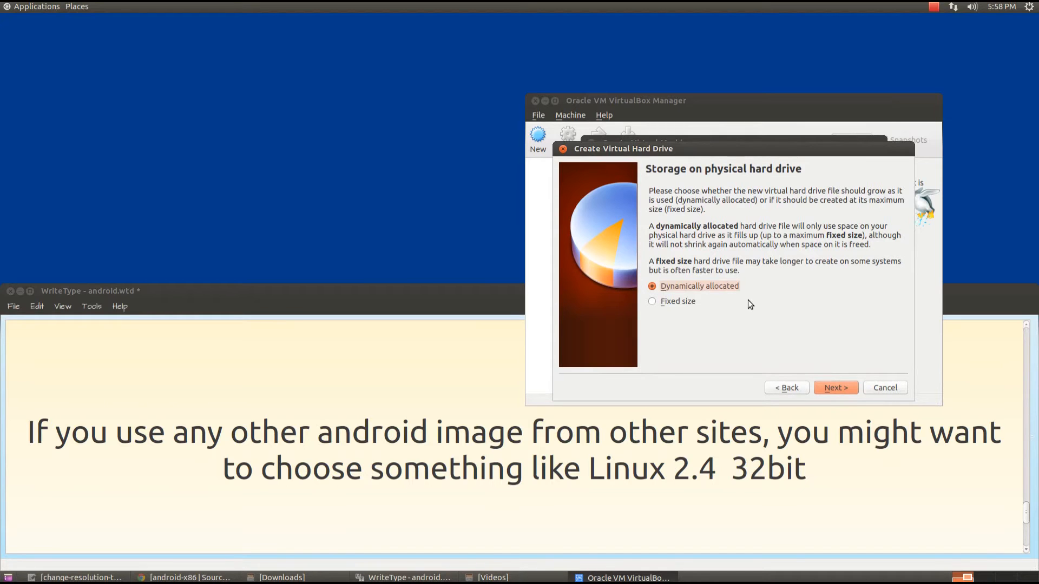
left_click(832, 385)
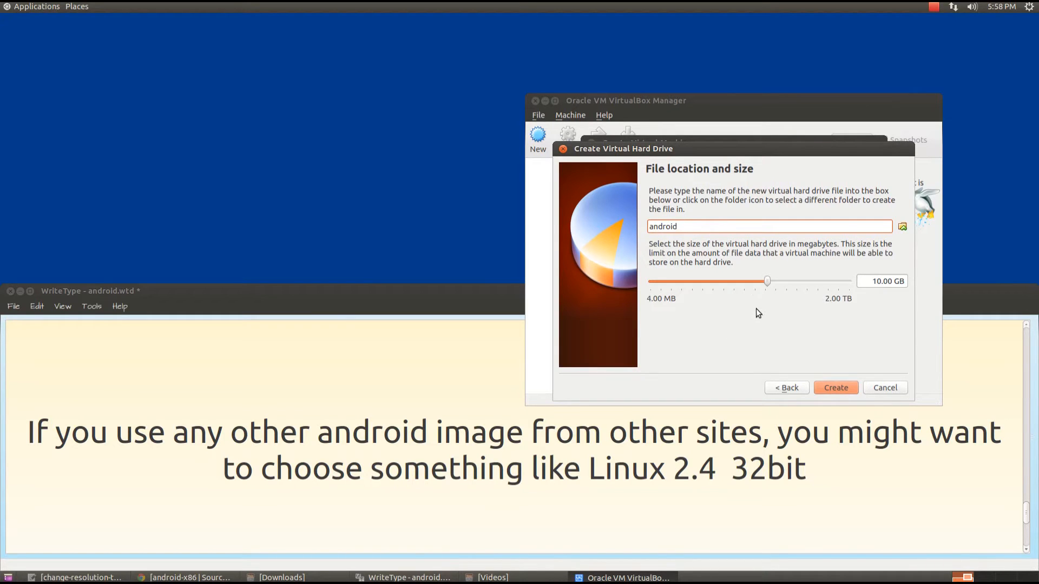
left_click_drag(768, 281, 797, 289)
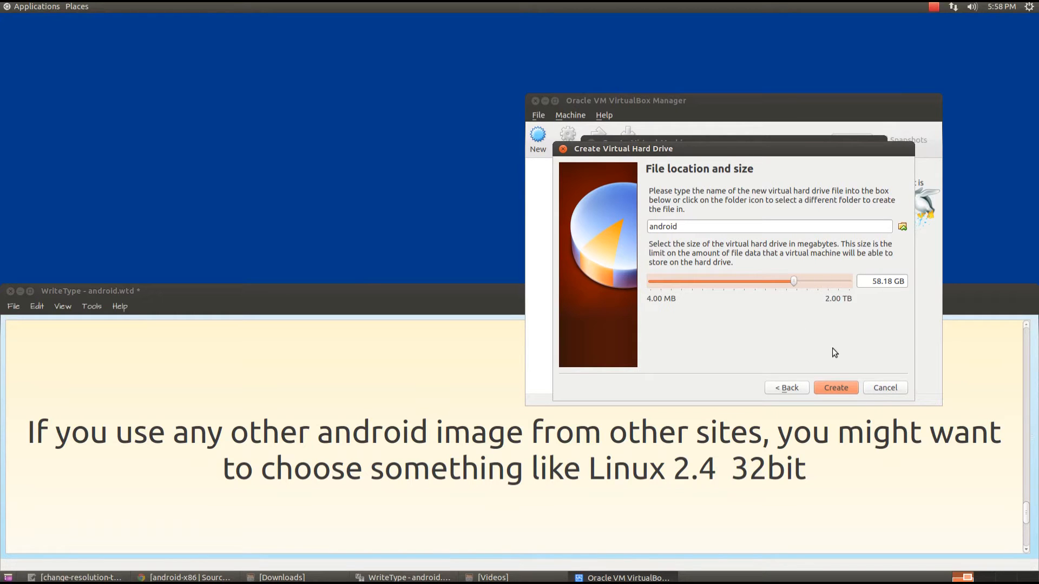
left_click(834, 386)
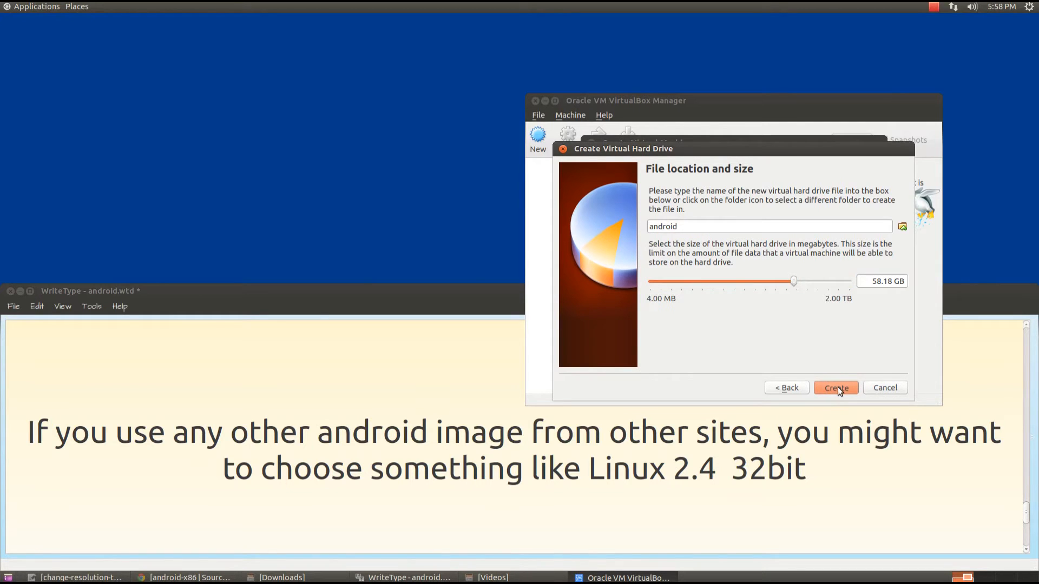
left_click(781, 388)
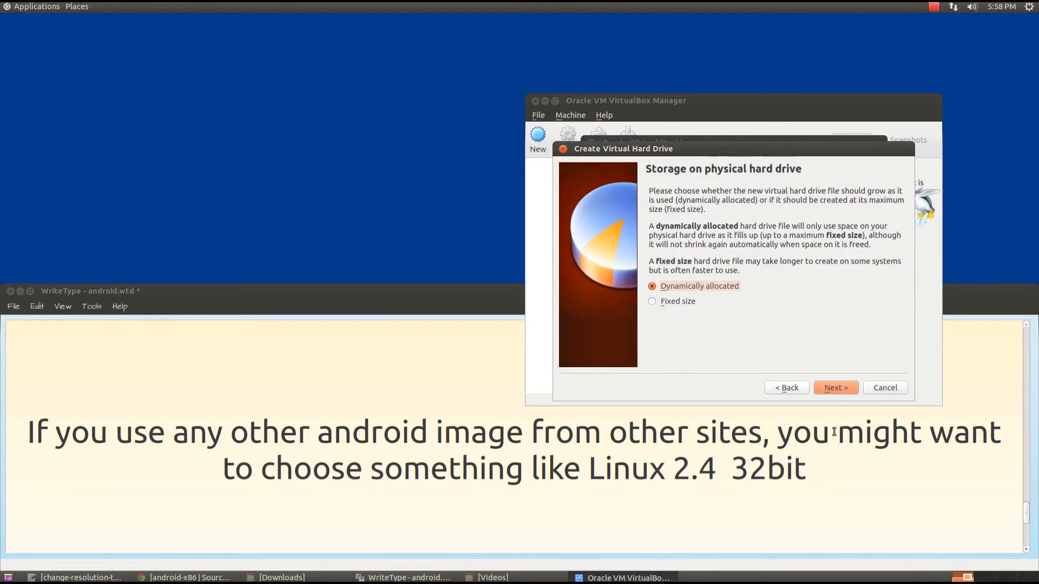
left_click(839, 385)
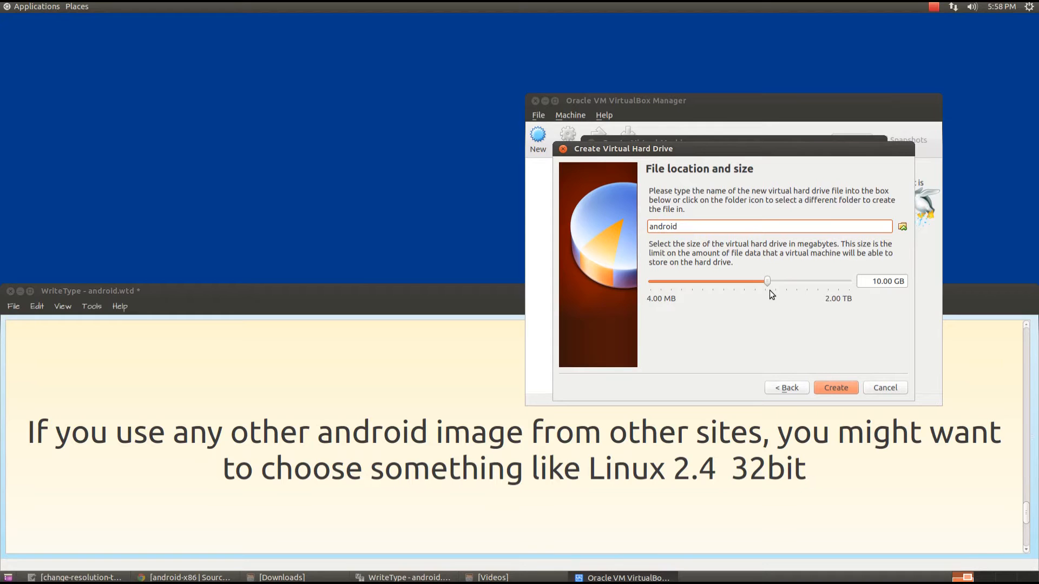
Step: Set the virtual hard drive's size to 43.11 GB and browse to the virtualmachines folder on the photo drive for its file location
left_click_drag(767, 281, 790, 287)
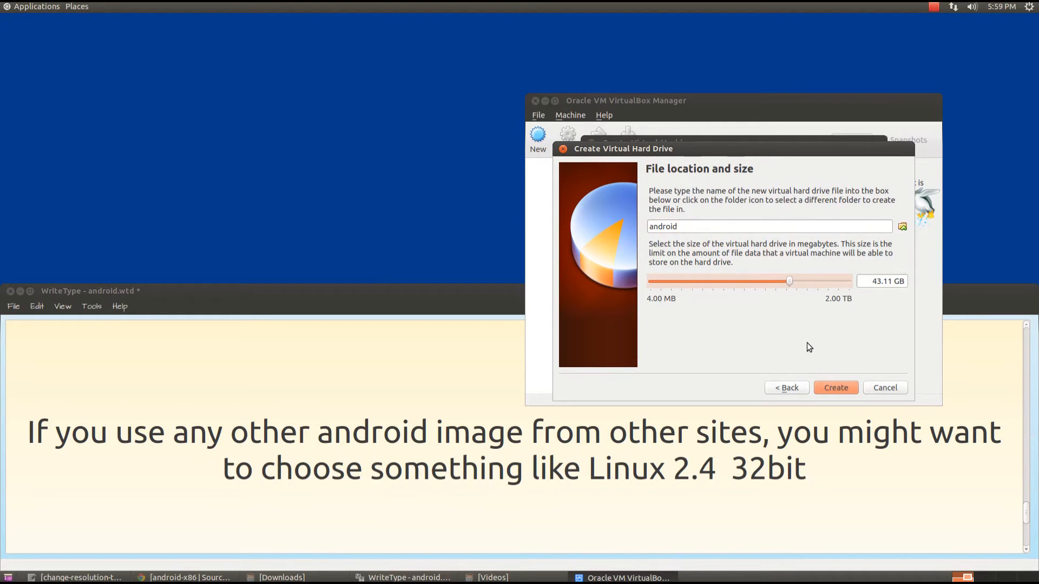
left_click(837, 389)
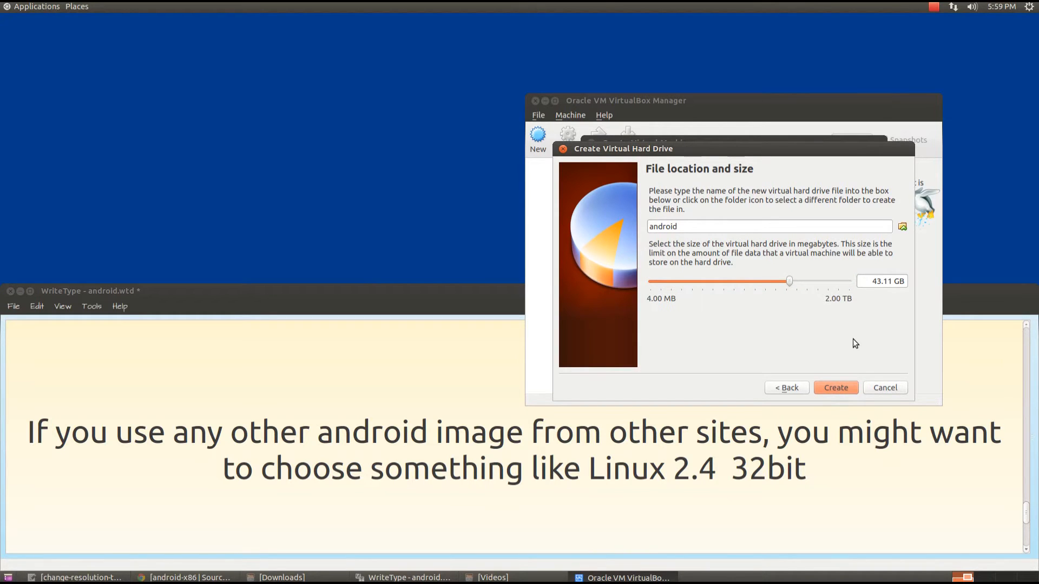
left_click(902, 227)
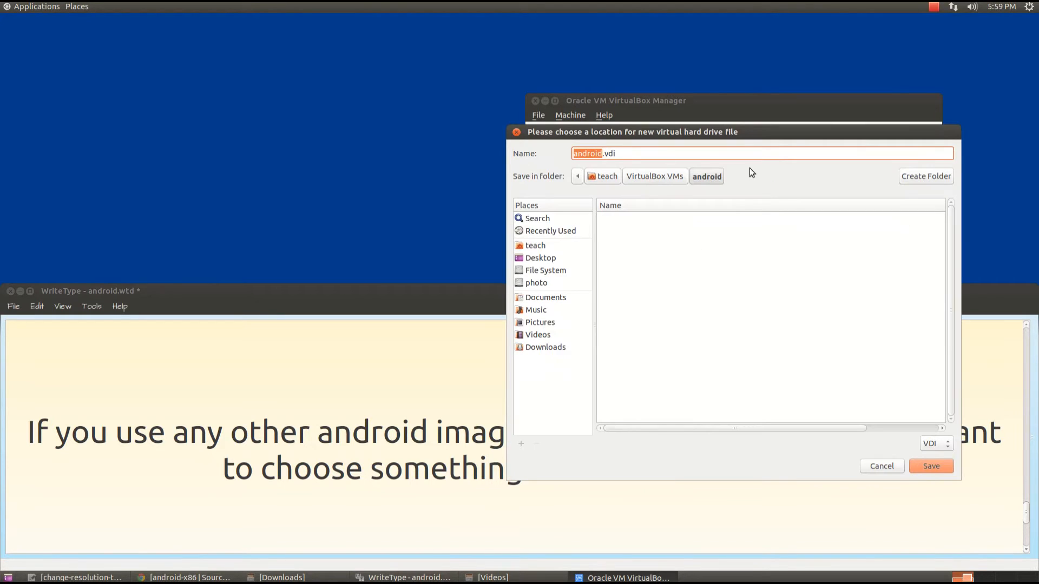
left_click(529, 284)
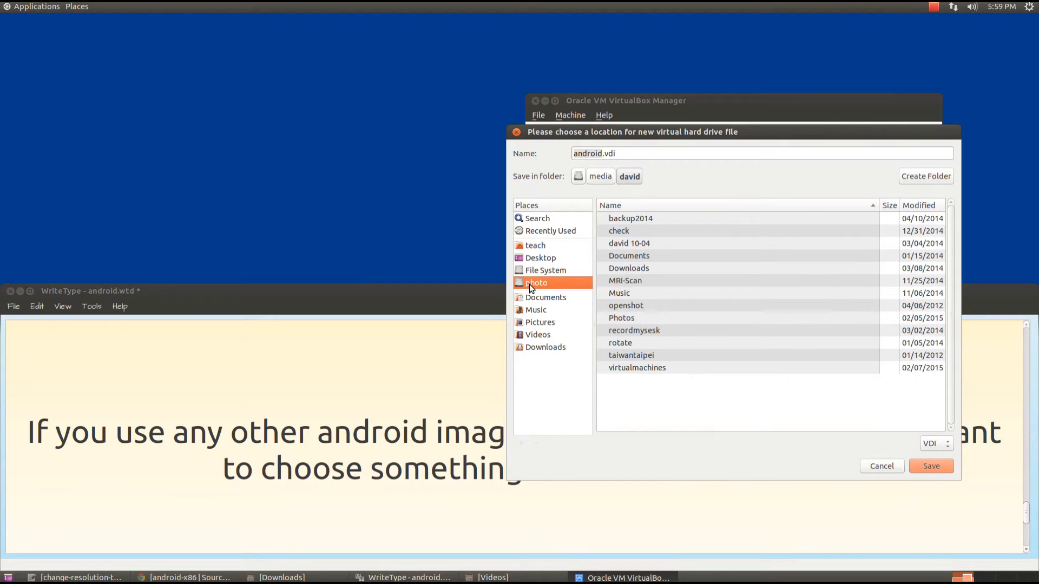
left_click(632, 369)
double_click(632, 369)
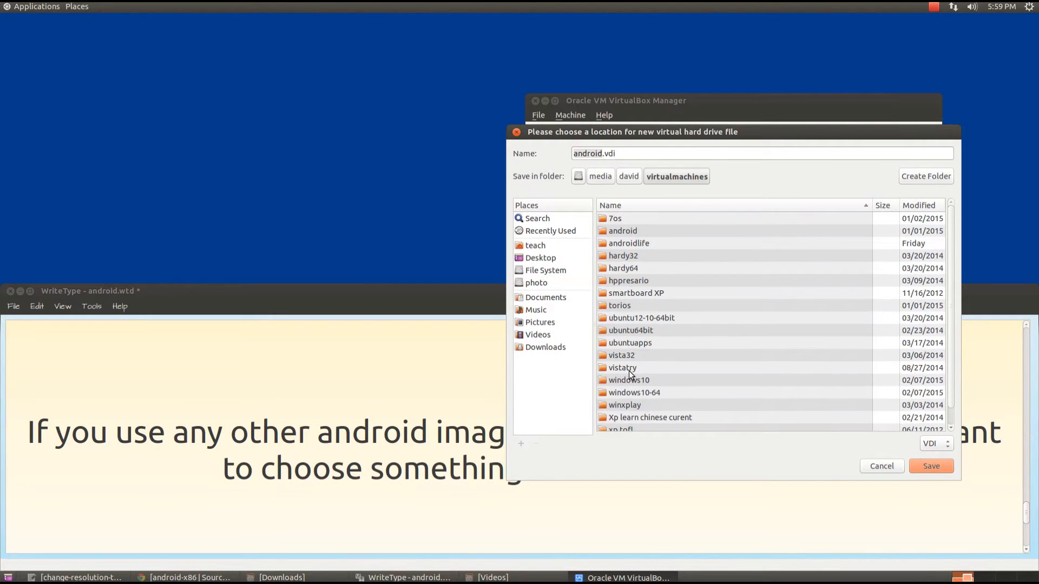
scroll(747, 323, "down", 1)
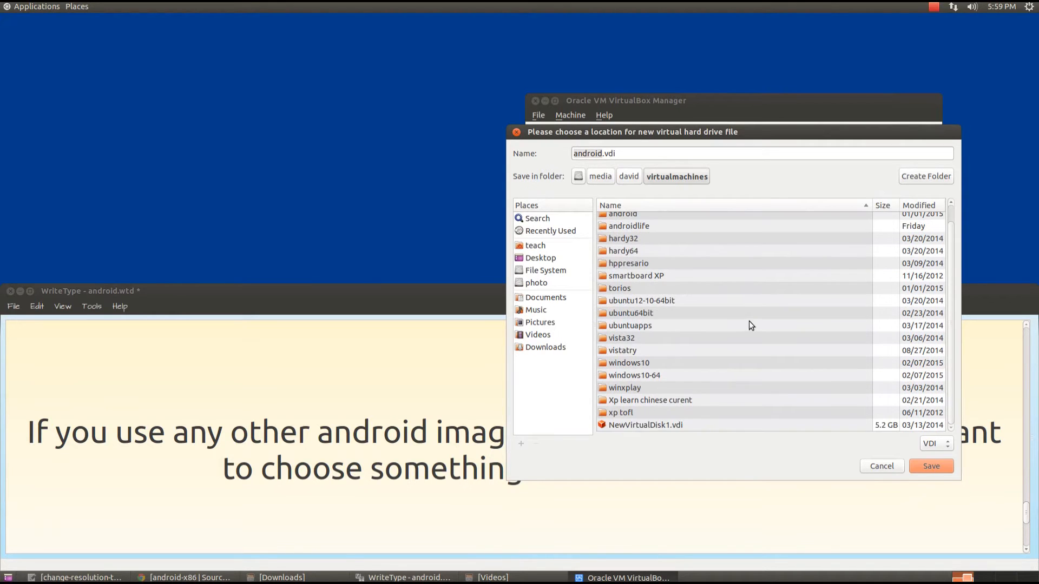
scroll(752, 325, "up", 1)
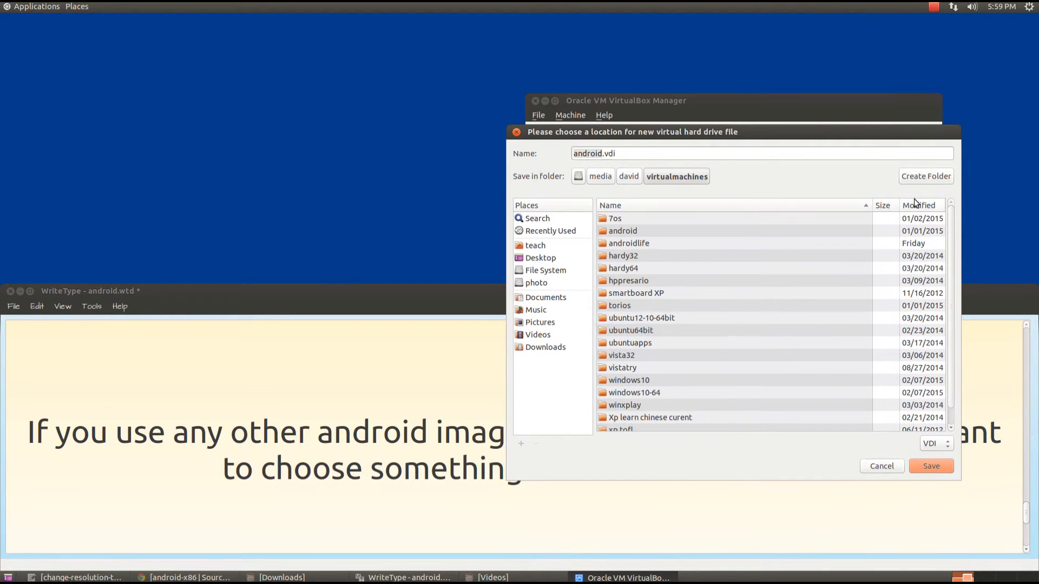
Step: Create a folder named "androidemo", choose it as the location for android.vdi, and create the virtual hard drive
left_click(914, 174)
type("andr")
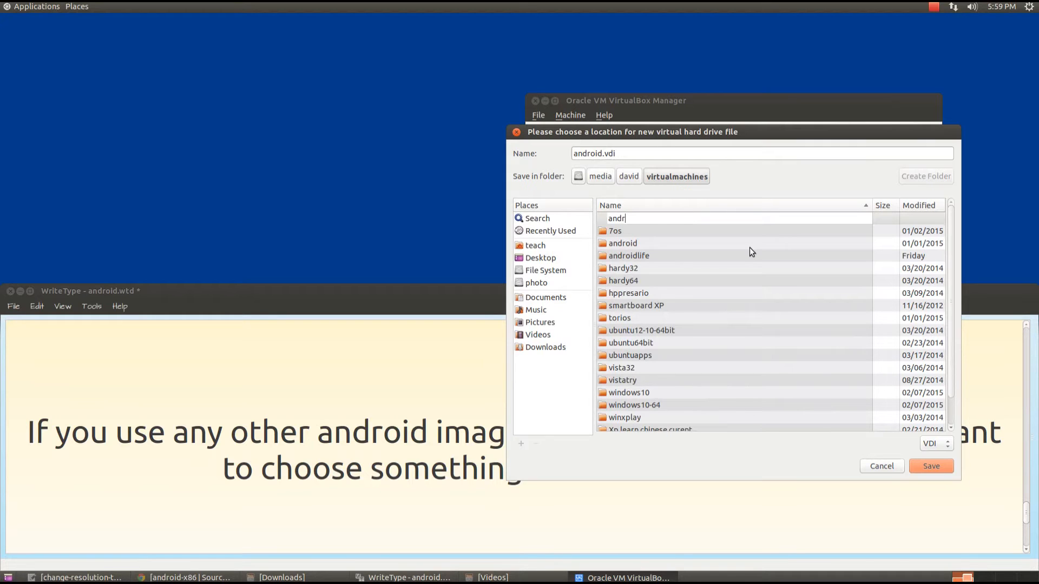
type("oidemo")
key("Return")
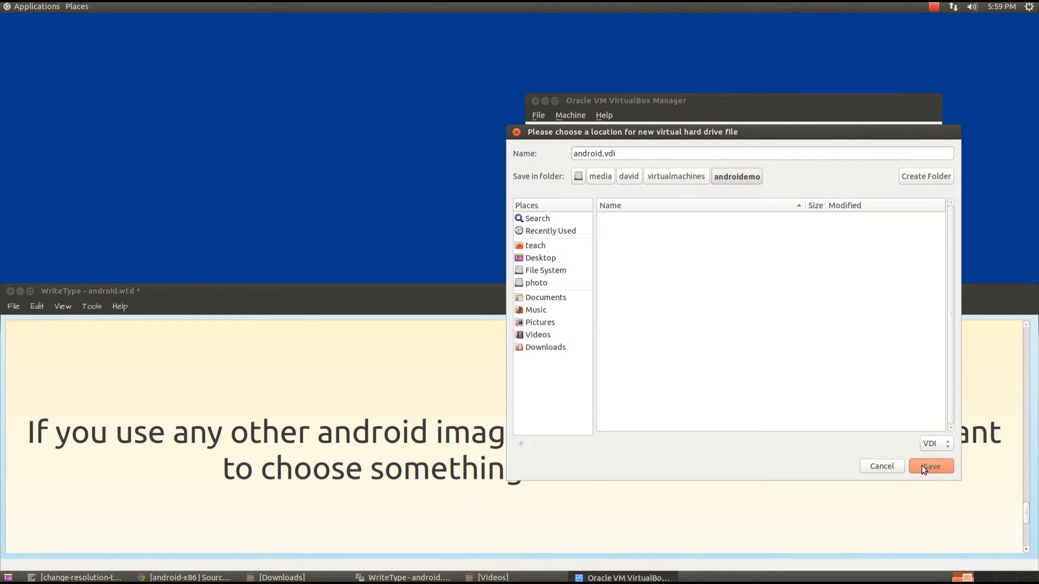
left_click(921, 466)
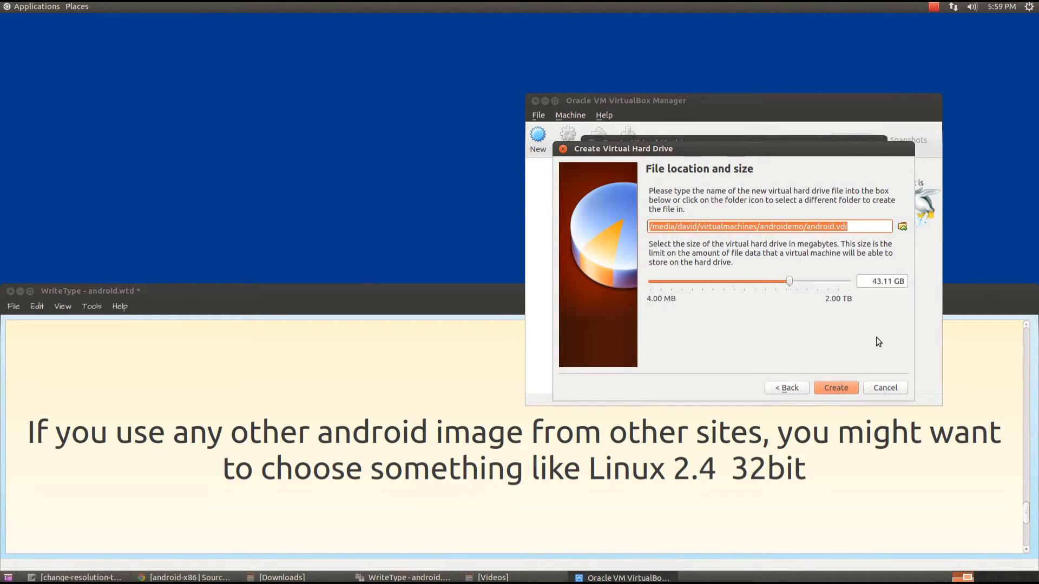
left_click(845, 387)
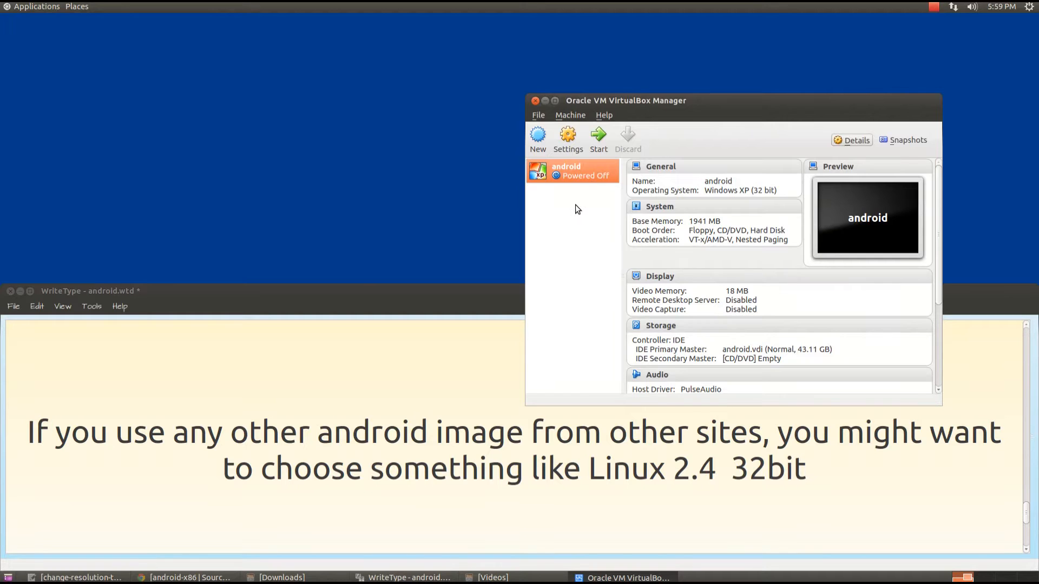
Step: Set the number of processors to 2 in the android virtual machine's system settings and check its acceleration and motherboard options
left_click(564, 140)
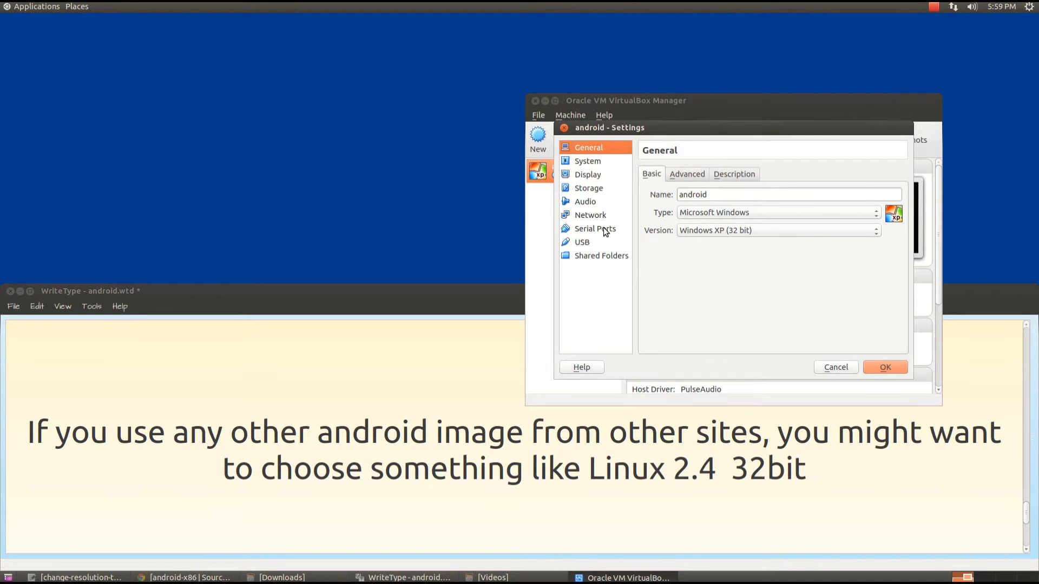
left_click(589, 161)
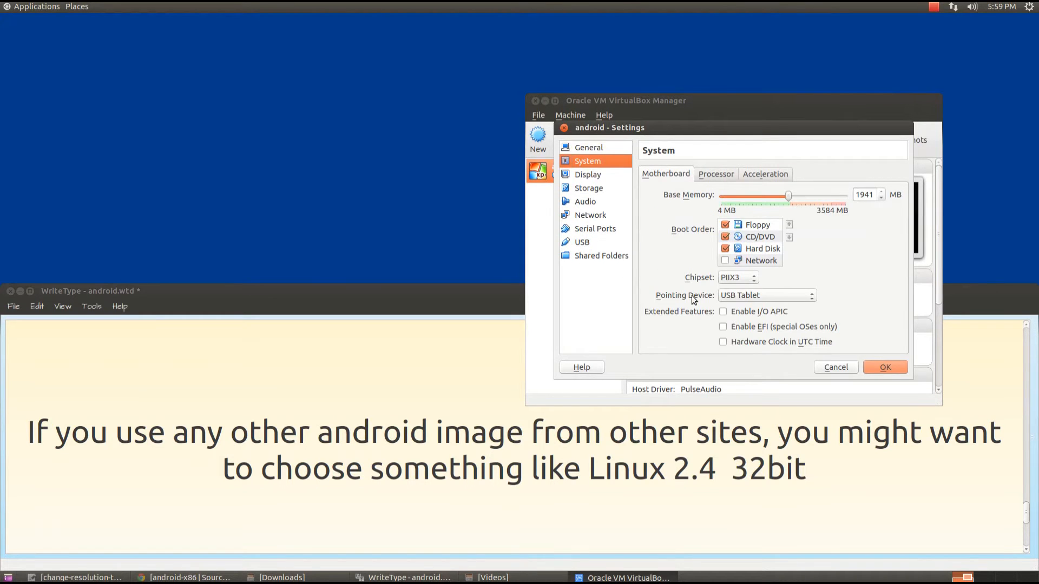
left_click(722, 177)
left_click(745, 194)
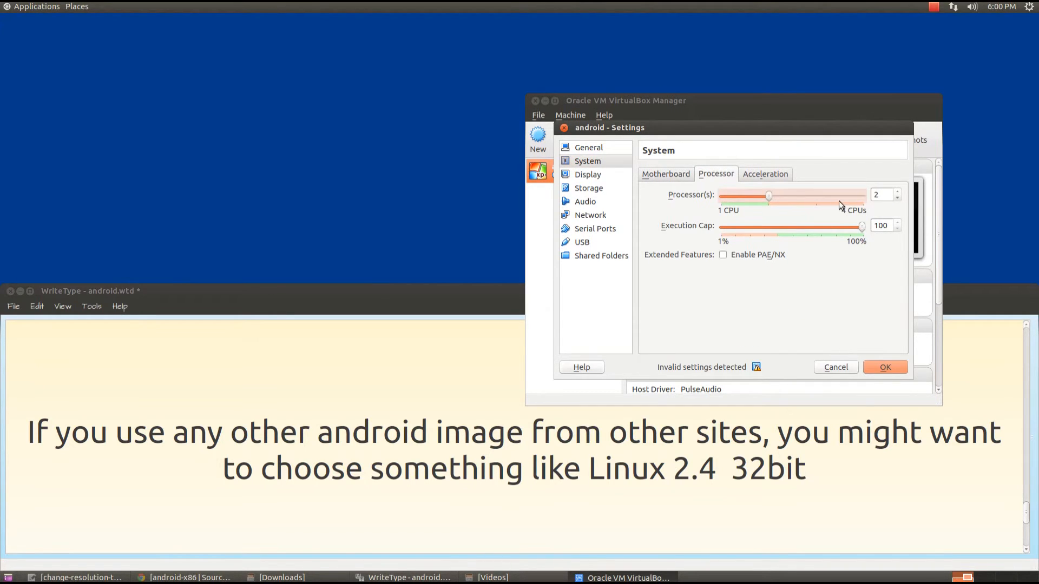
left_click(763, 174)
left_click(663, 176)
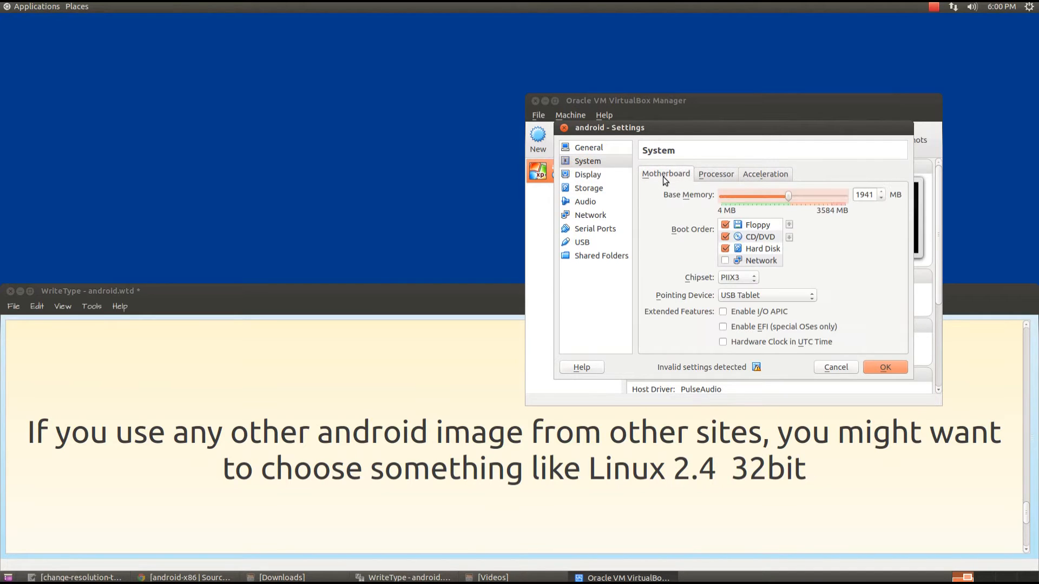
Step: Set the display's video memory to 128 MB and enable both 3D acceleration and 2D video acceleration
left_click(595, 175)
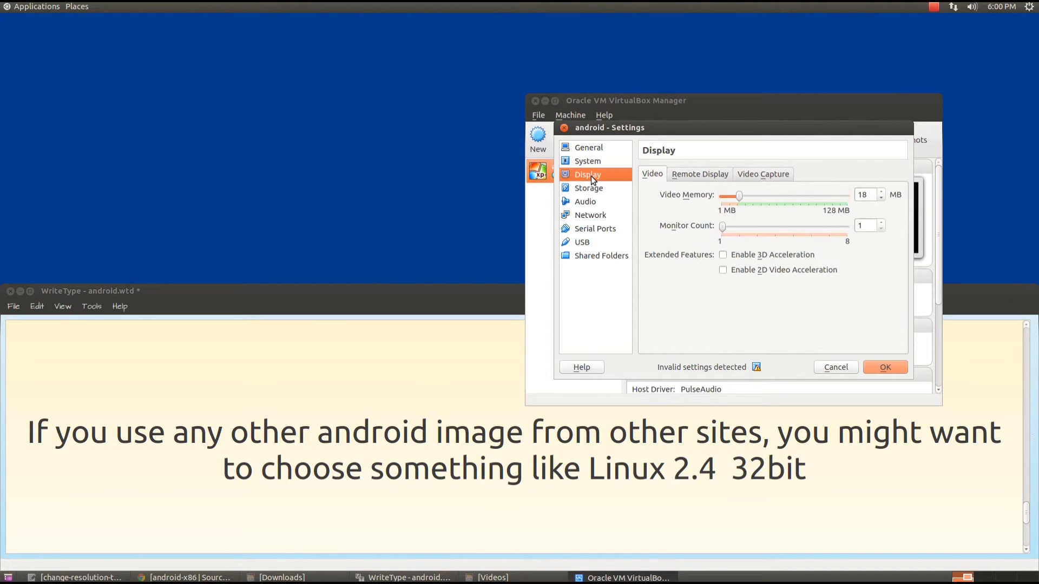
left_click_drag(739, 193, 876, 199)
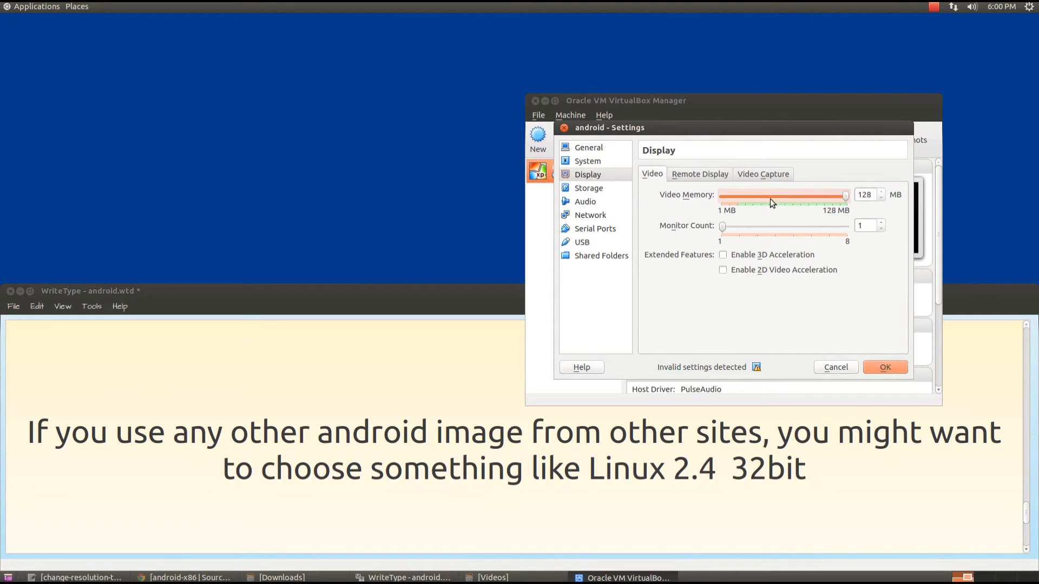
left_click(723, 254)
left_click(724, 270)
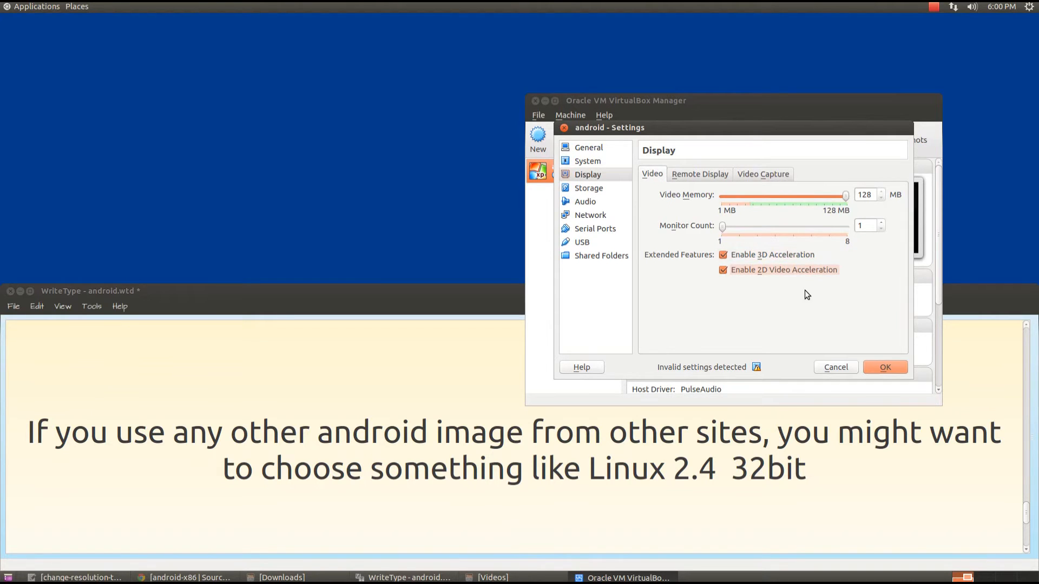
left_click(699, 174)
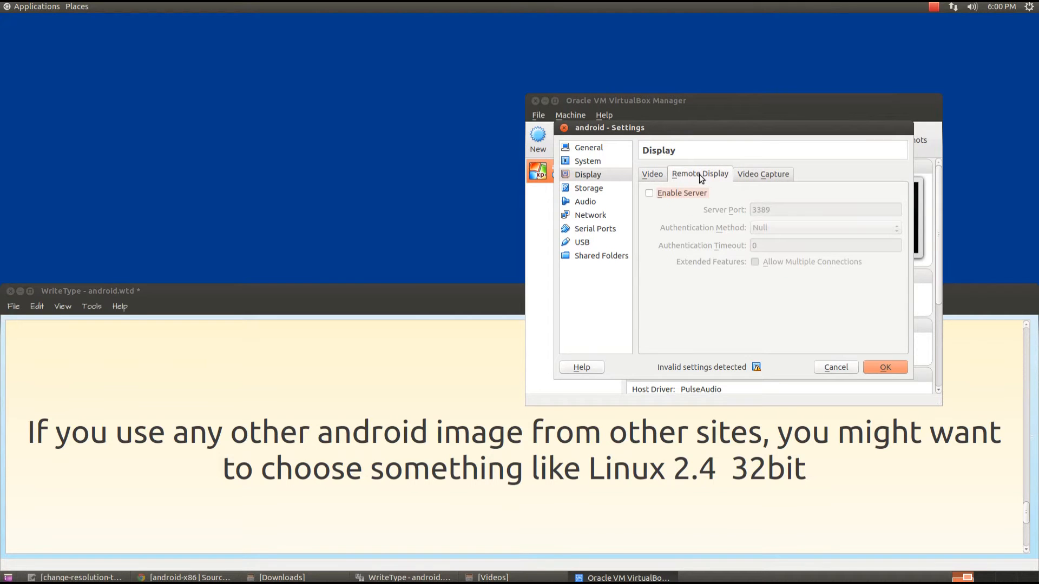
left_click(750, 176)
left_click(653, 174)
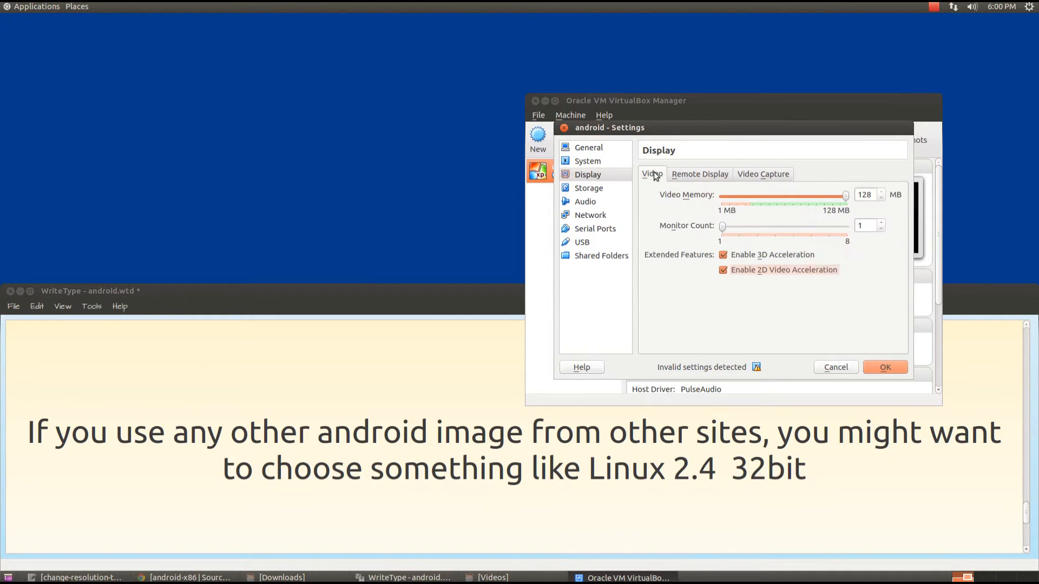
Step: Examine the storage attributes of the empty CD/DVD drive and the android.vdi hard disk
left_click(589, 189)
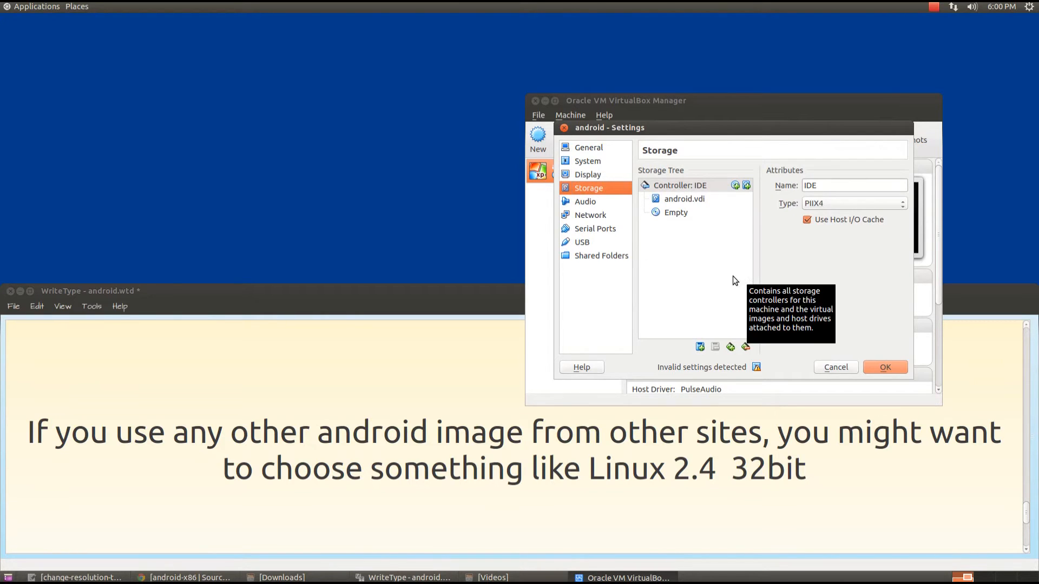
left_click(680, 212)
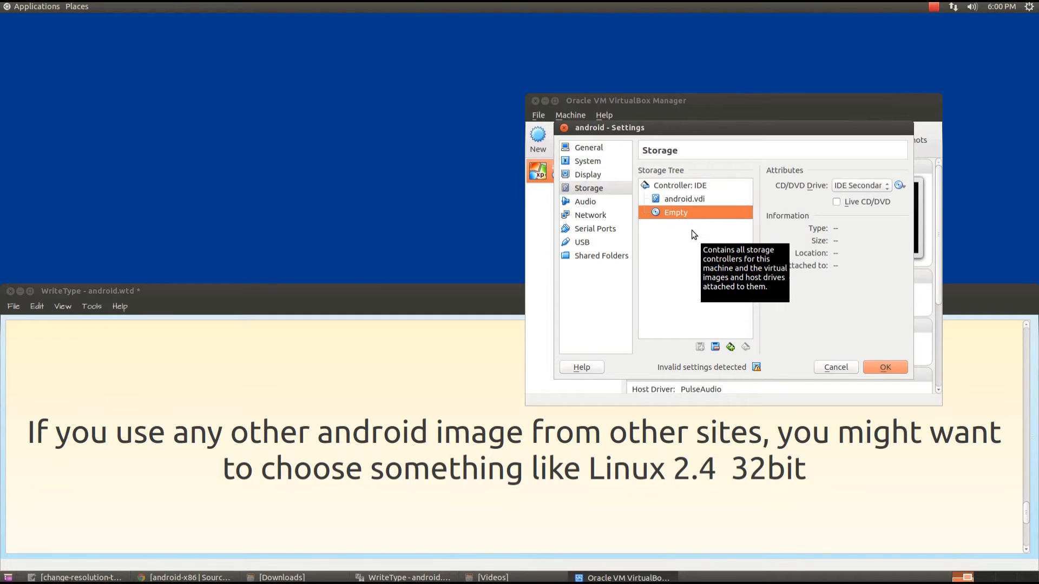
left_click(696, 200)
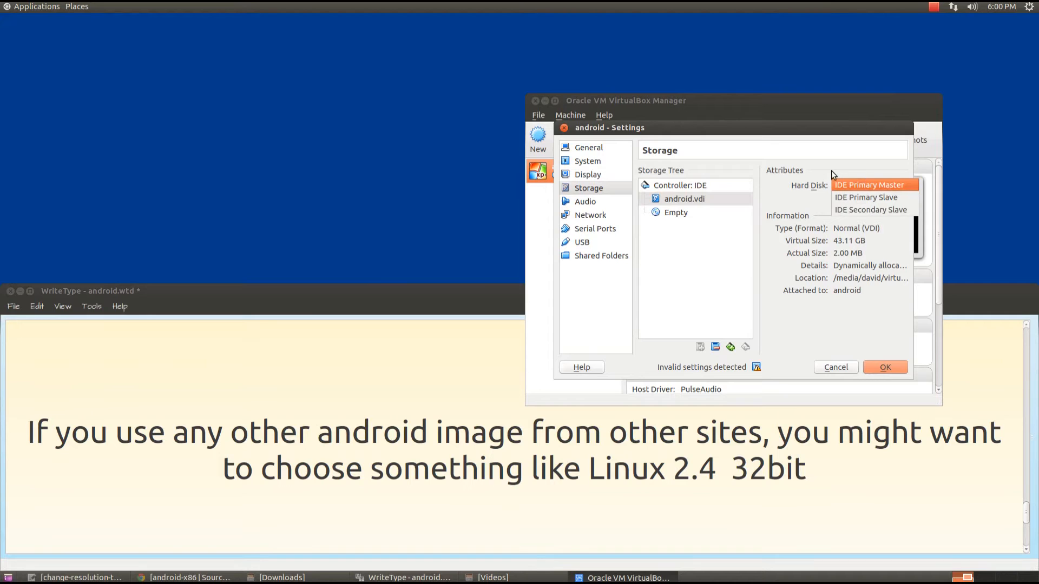
left_click(799, 184)
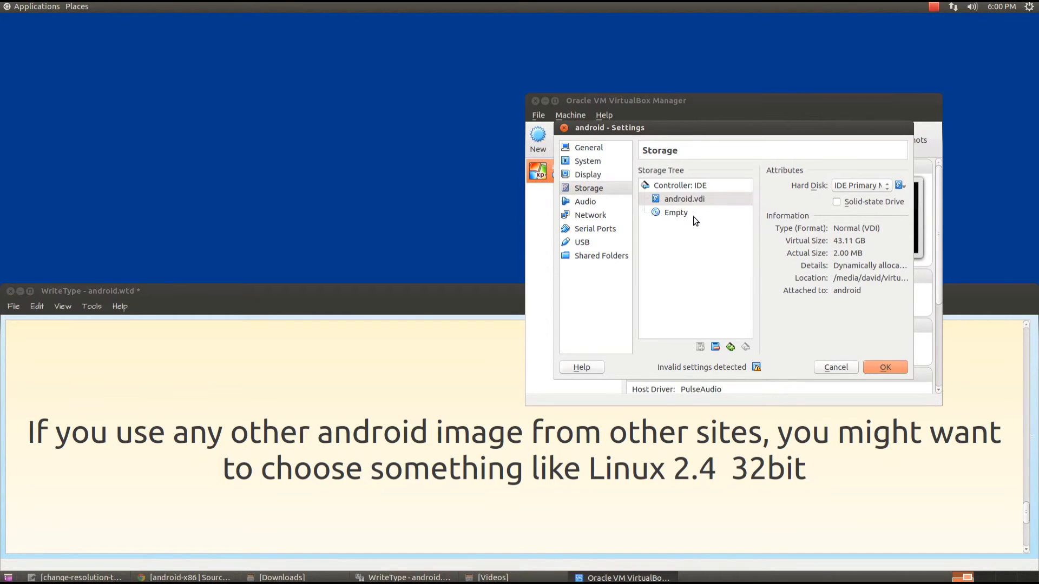
Step: Load the android-x86-4.4-r1.iso image from the Downloads folder into the empty CD/DVD drive
left_click(677, 214)
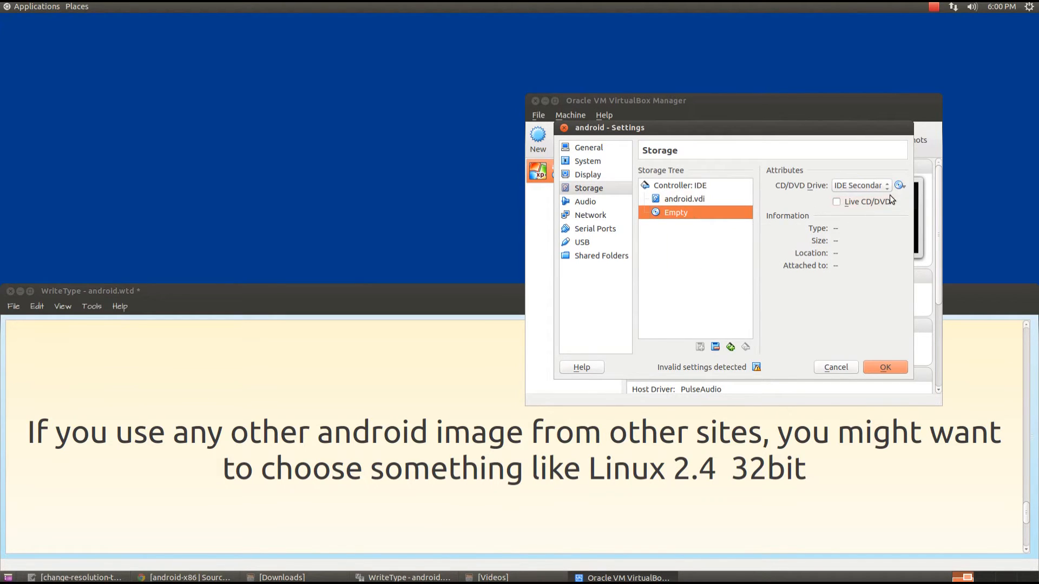
left_click(900, 185)
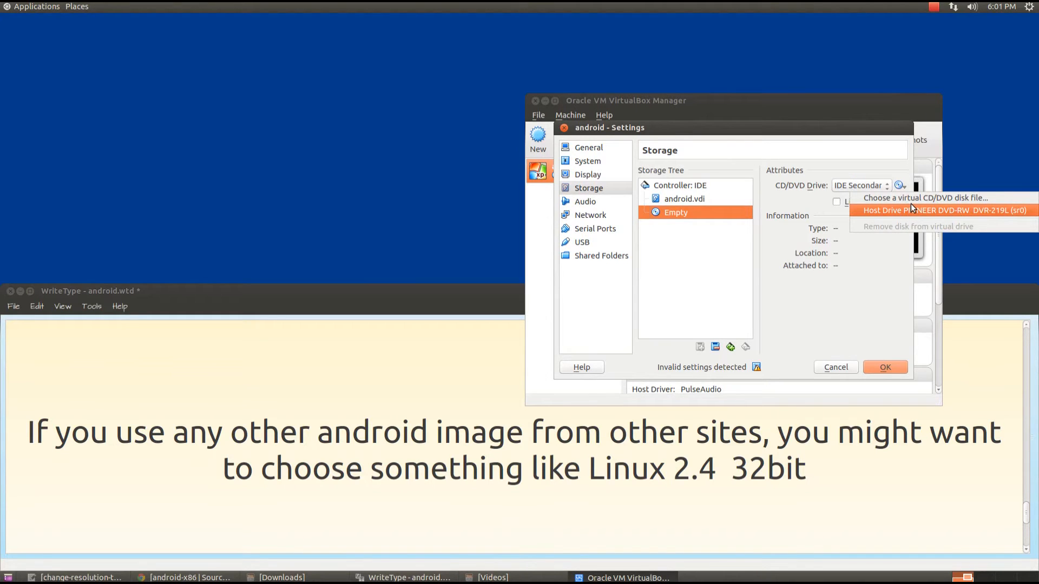
left_click(913, 198)
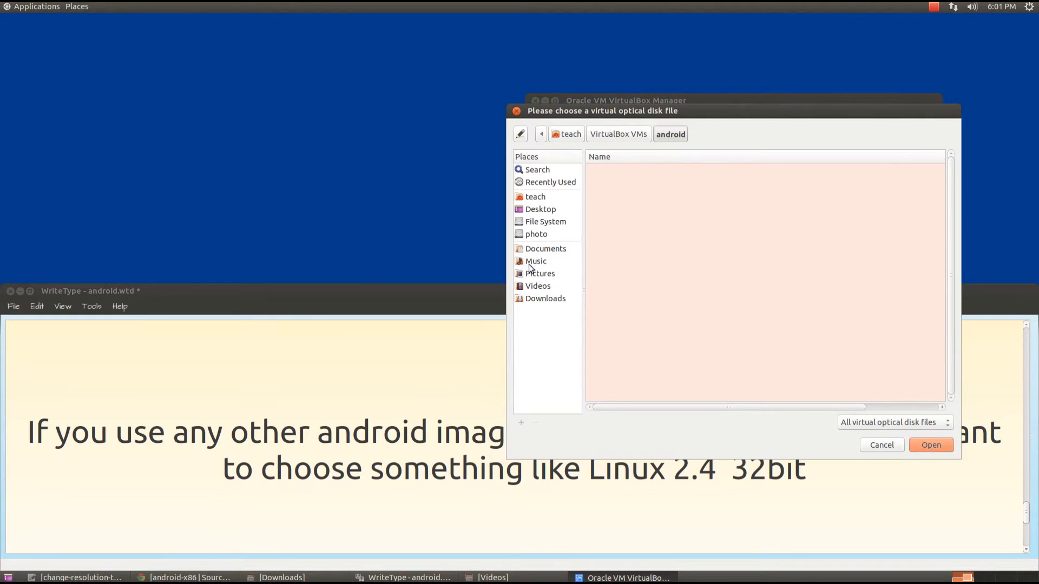
left_click(534, 302)
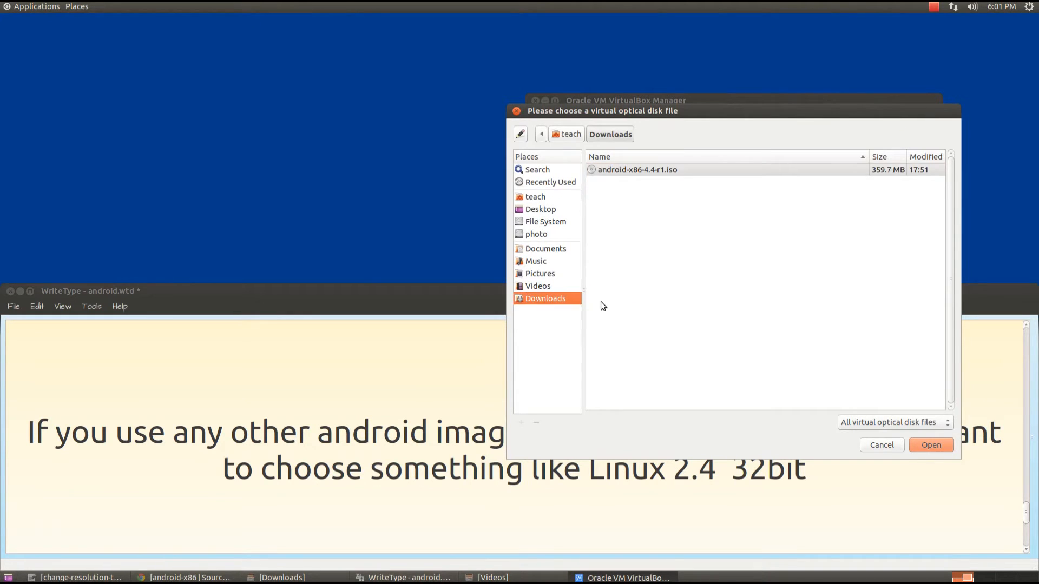
left_click(658, 171)
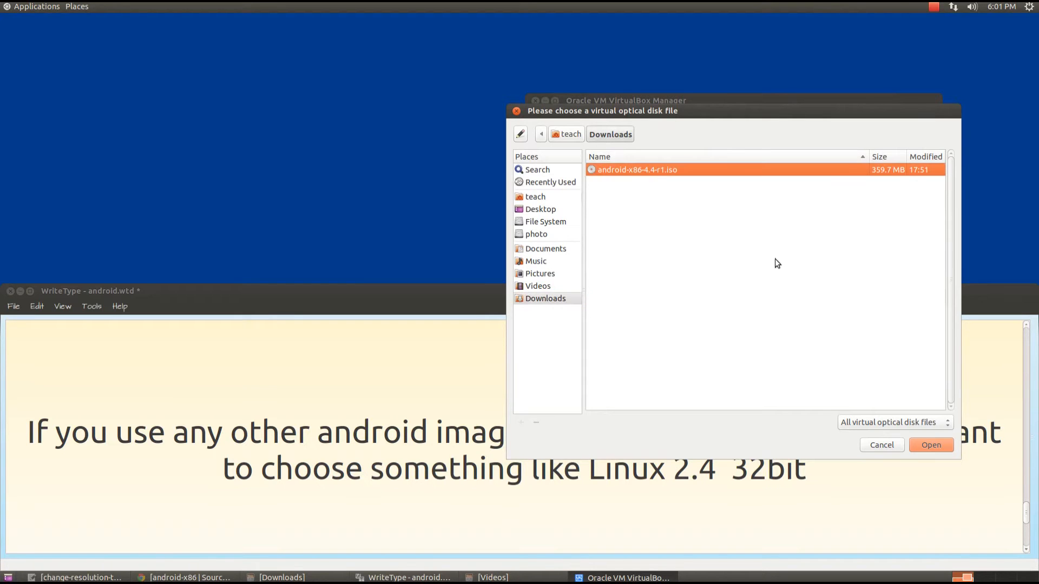
left_click(926, 443)
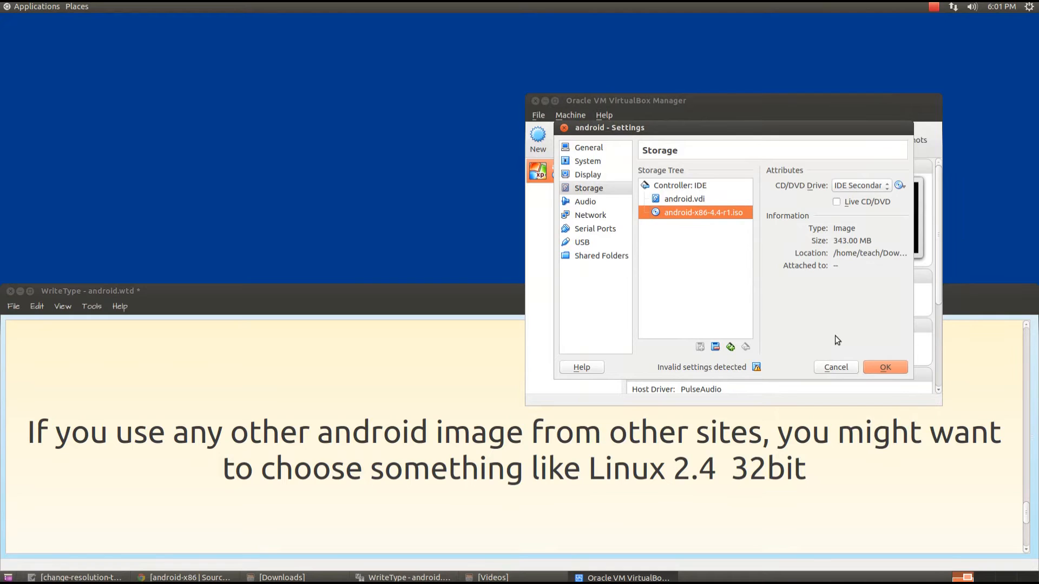
Step: Review the audio, network, serial port, USB and shared folder settings, and save the virtual machine's settings
left_click(588, 204)
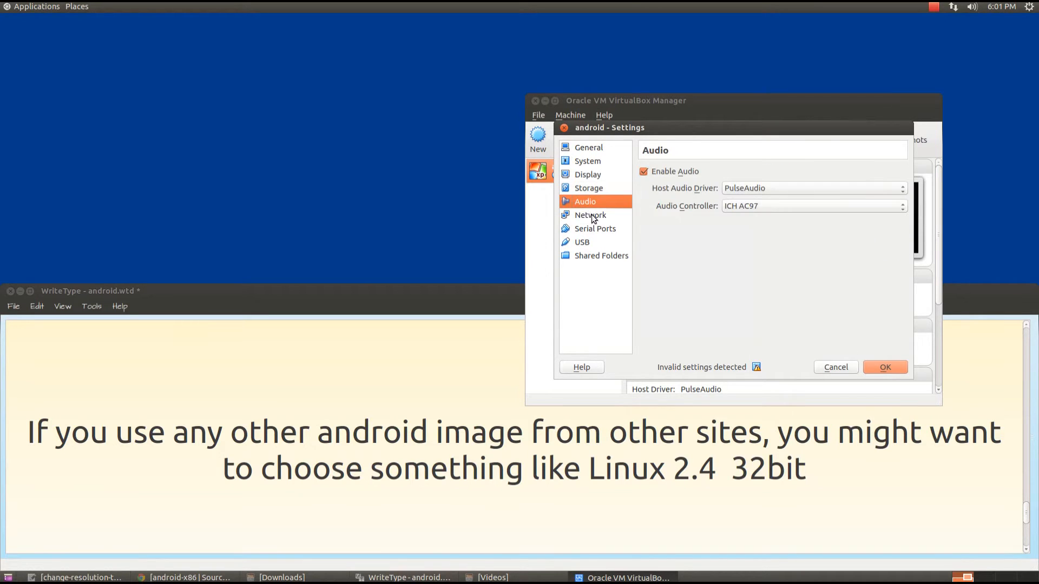
left_click(593, 217)
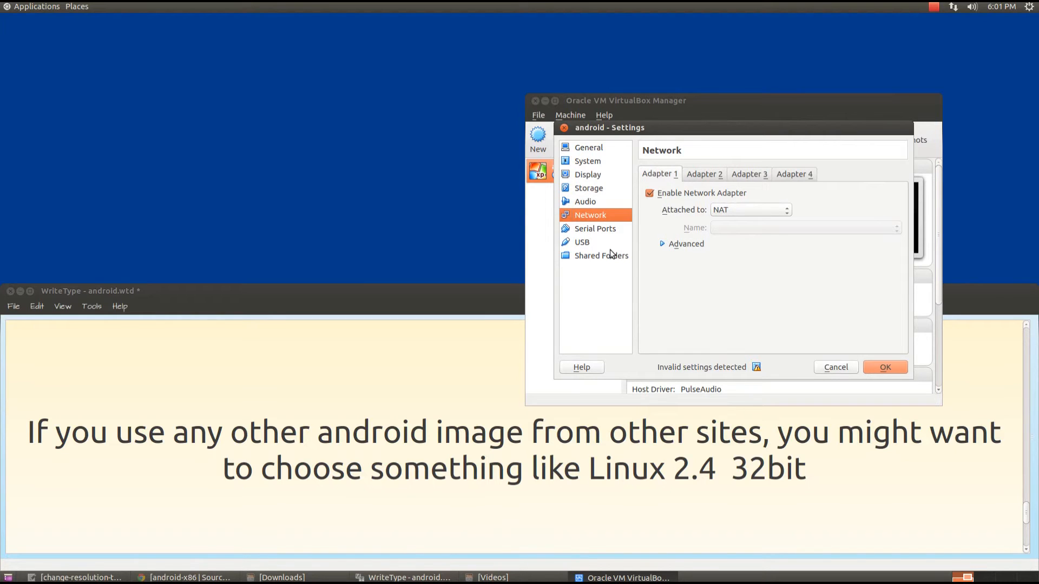
left_click(590, 232)
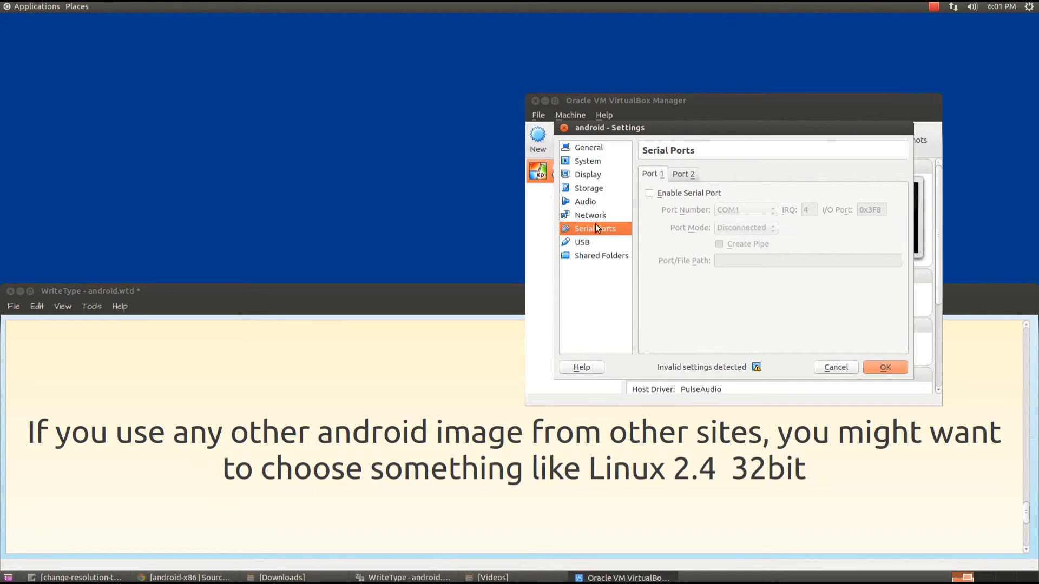
left_click(586, 242)
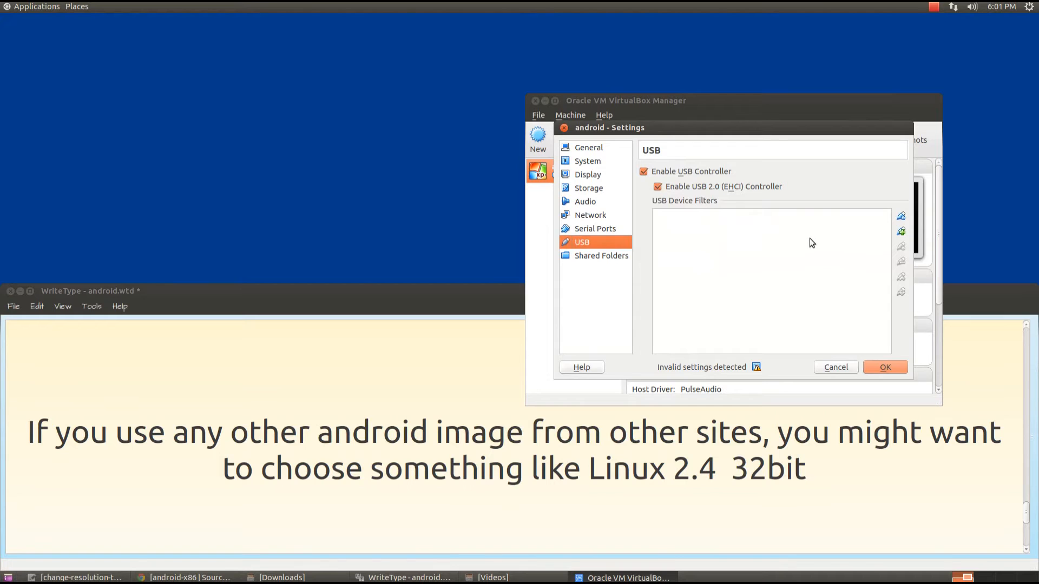
left_click(592, 257)
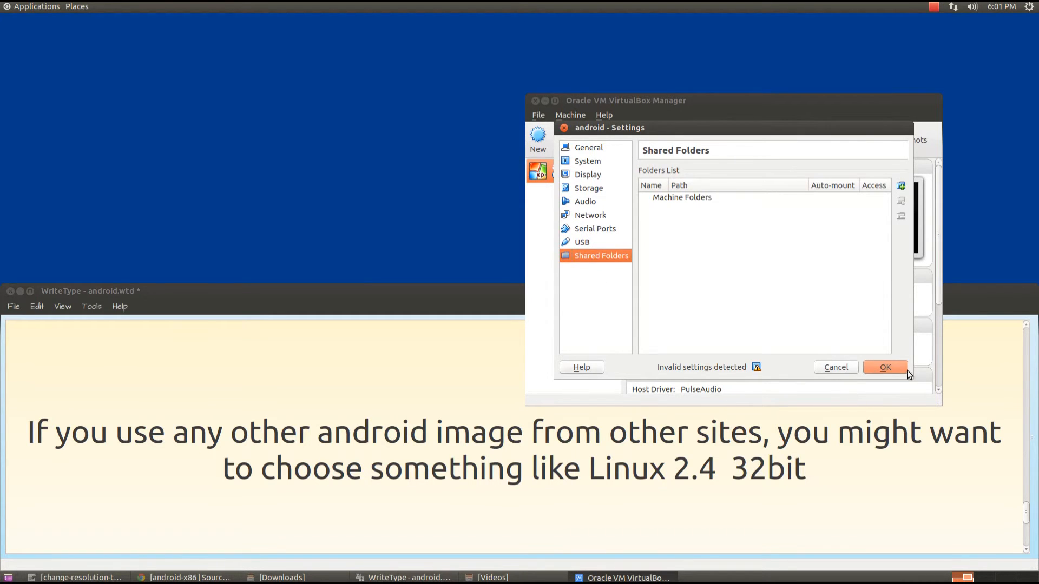
left_click(874, 367)
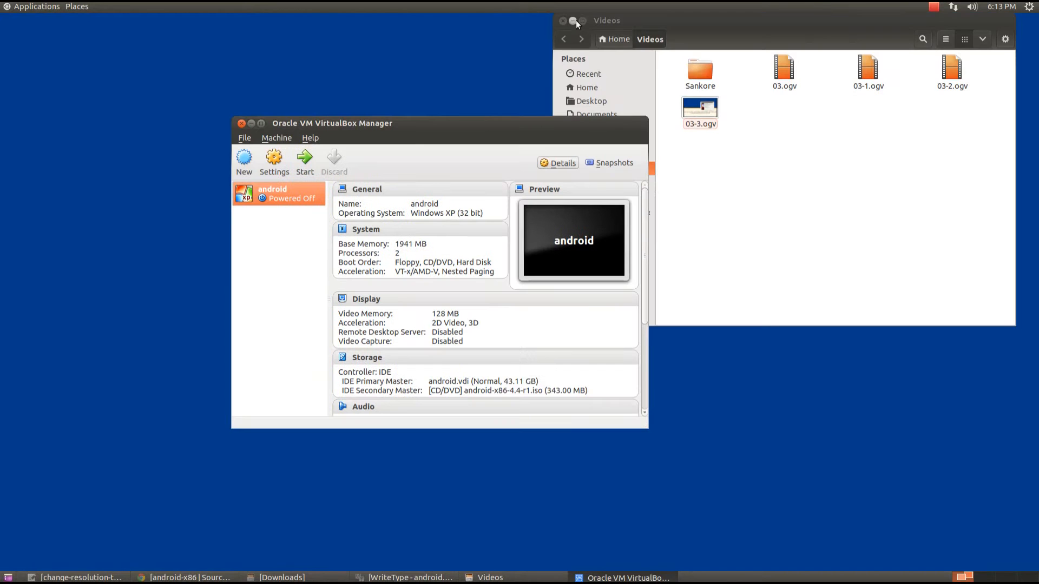
Step: Start the android virtual machine and let it capture the mouse and keyboard
left_click(576, 21)
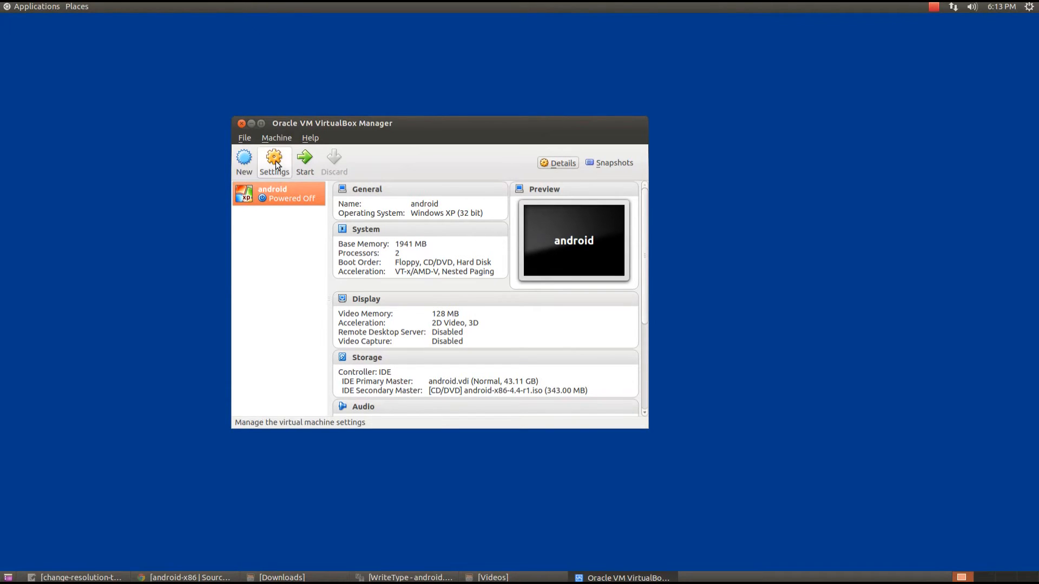
left_click(302, 166)
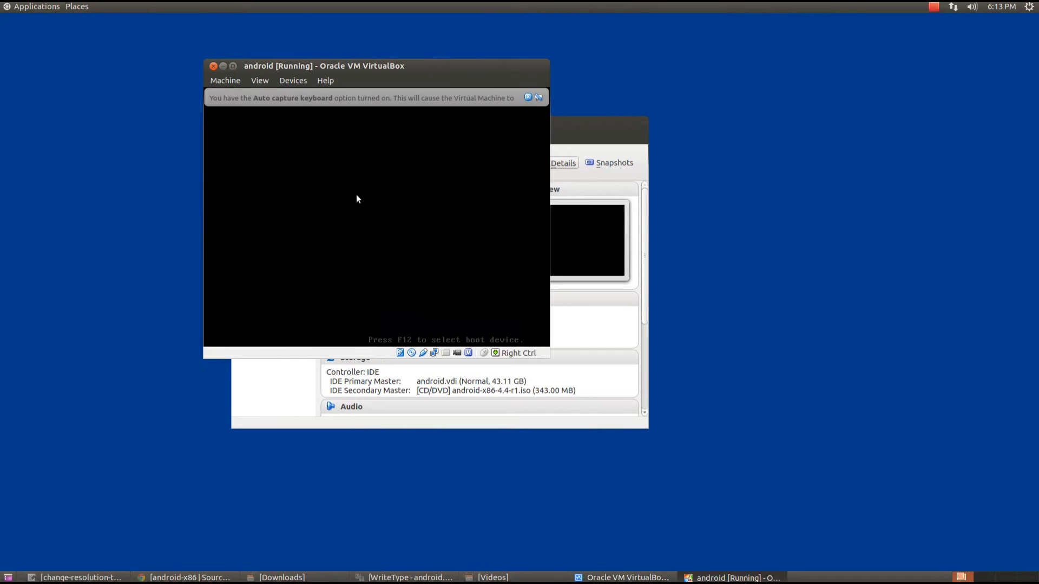
left_click(525, 95)
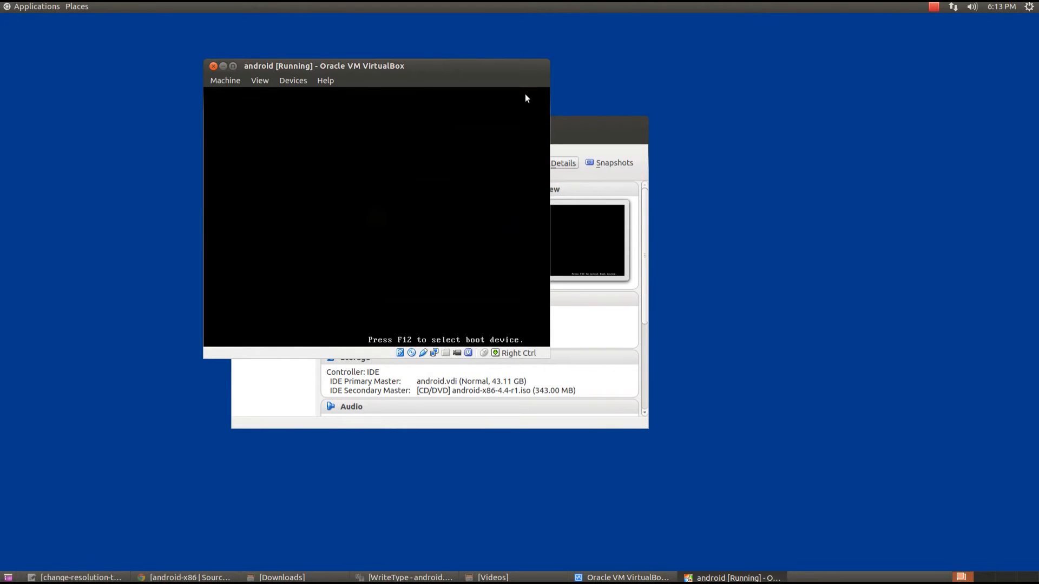
left_click(420, 188)
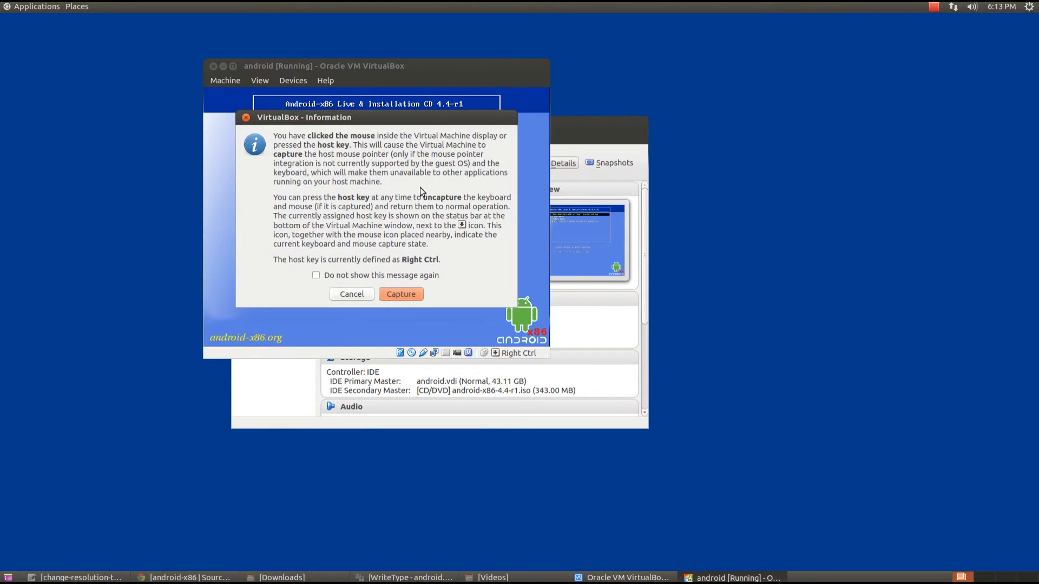
left_click(401, 295)
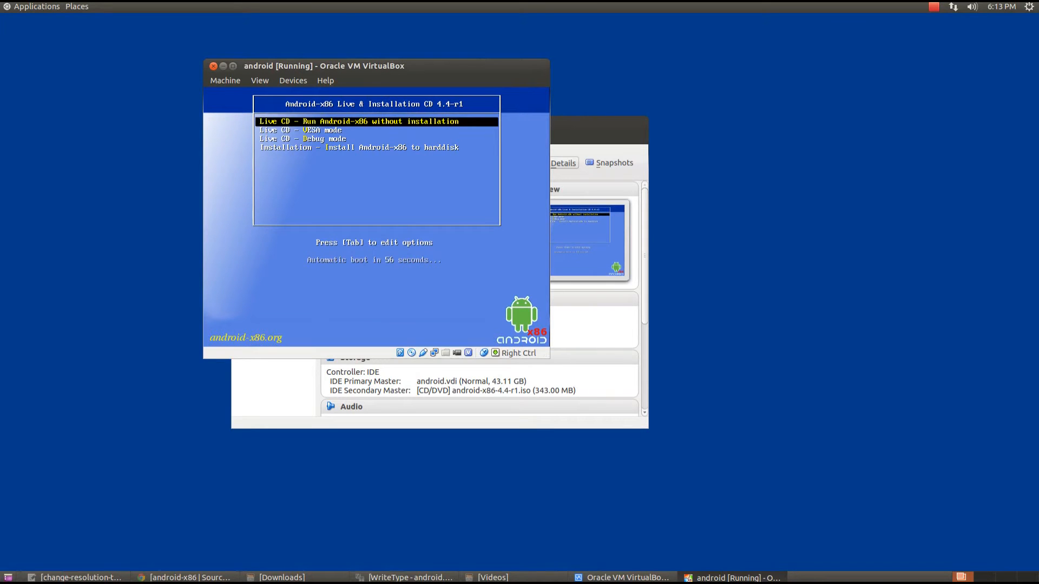
Step: Boot the "Installation - Install Android-x86 to harddisk" entry of the Android-x86 4.4-r1 CD
key("Down")
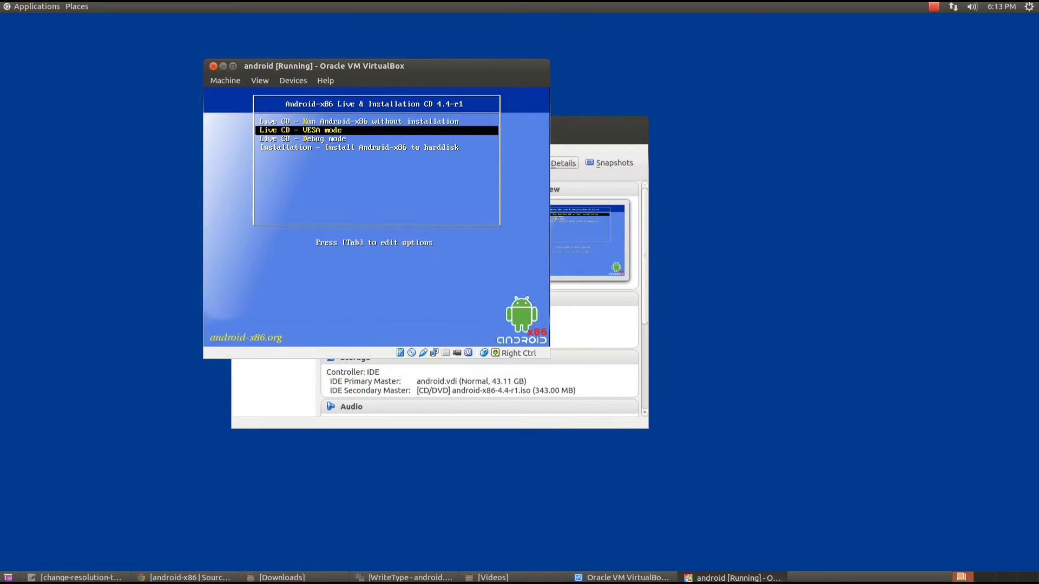
key("Down")
key("Down")
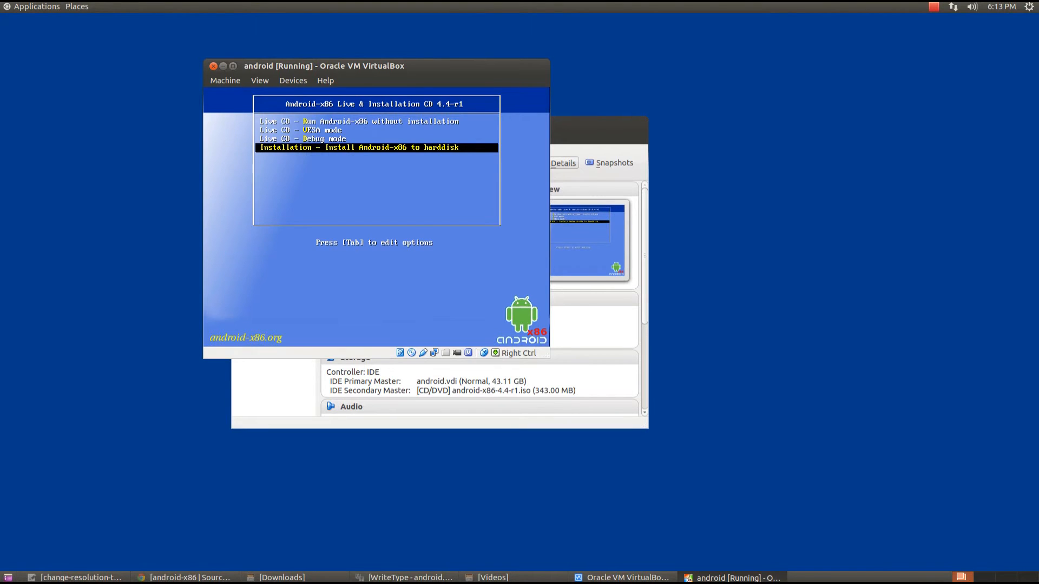
key("Return")
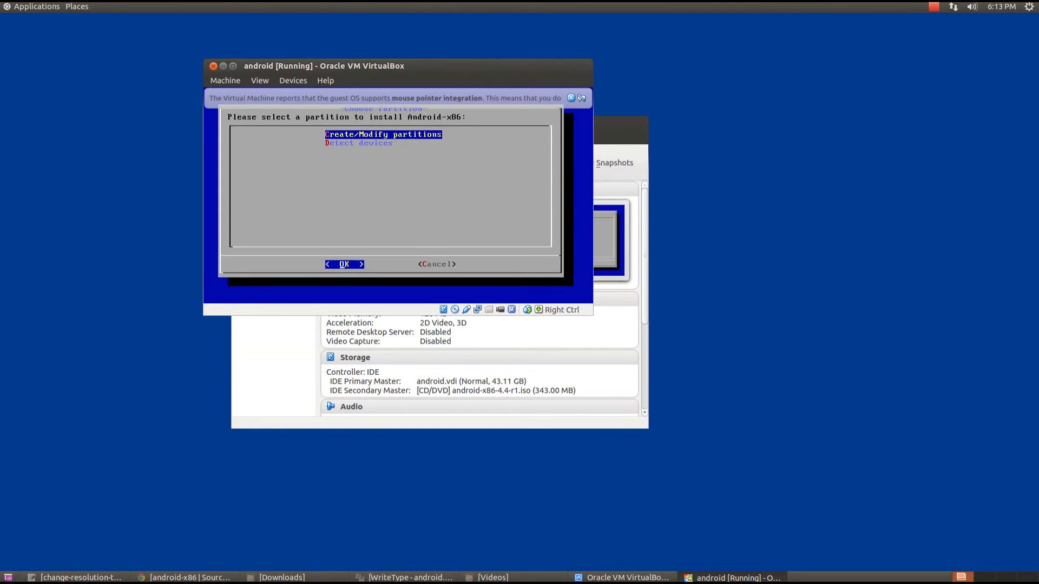
Step: Dismiss the mouse integration notice and choose Create/Modify partitions in the Android-x86 installer
left_click(571, 98)
left_click(231, 80)
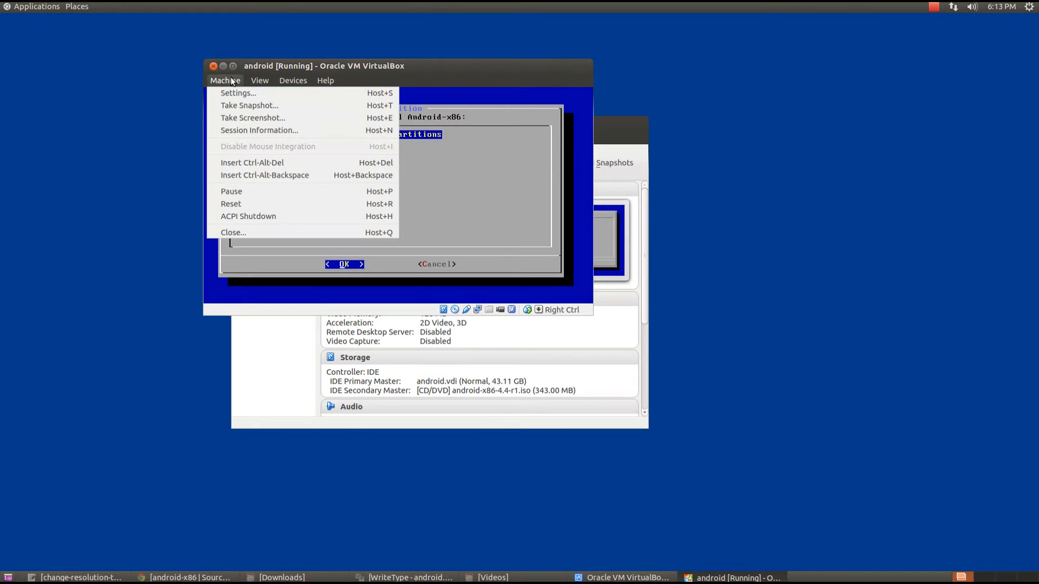
mouse_move(259, 80)
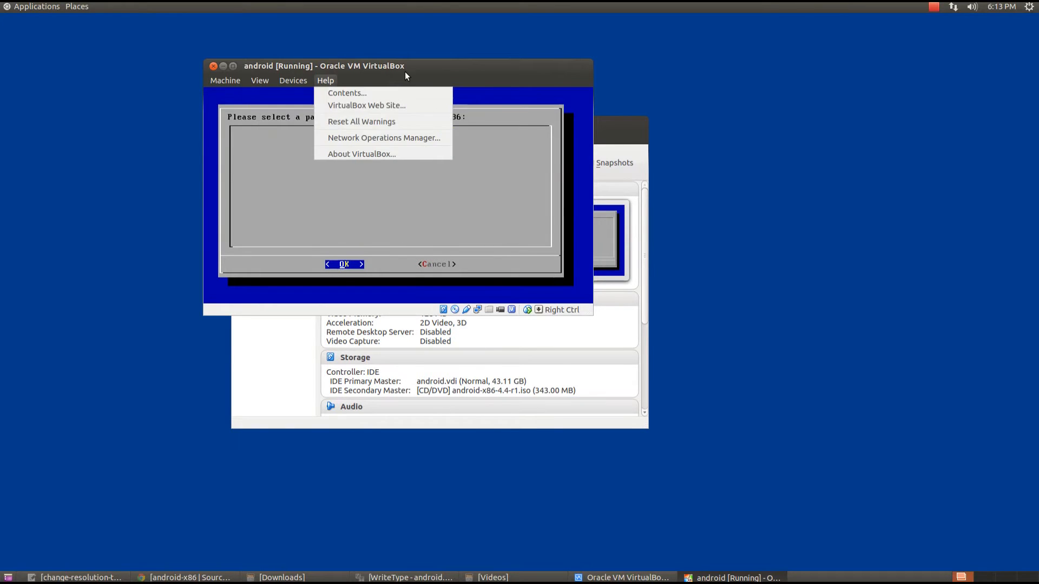
left_click(450, 66)
key("Return")
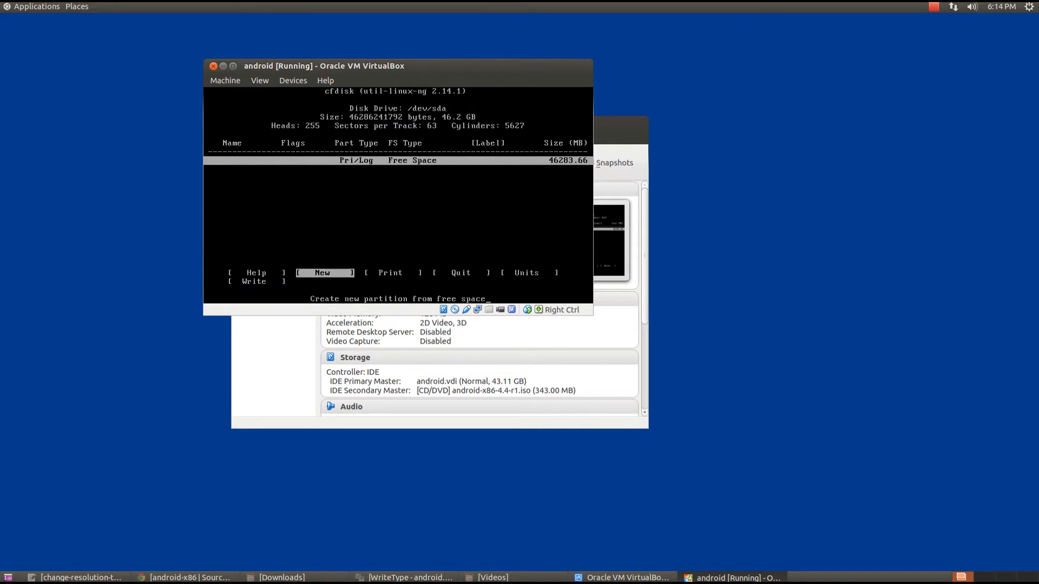
Step: Create a new primary partition of 46283.65 MB from the free space and mark it bootable
key("Return")
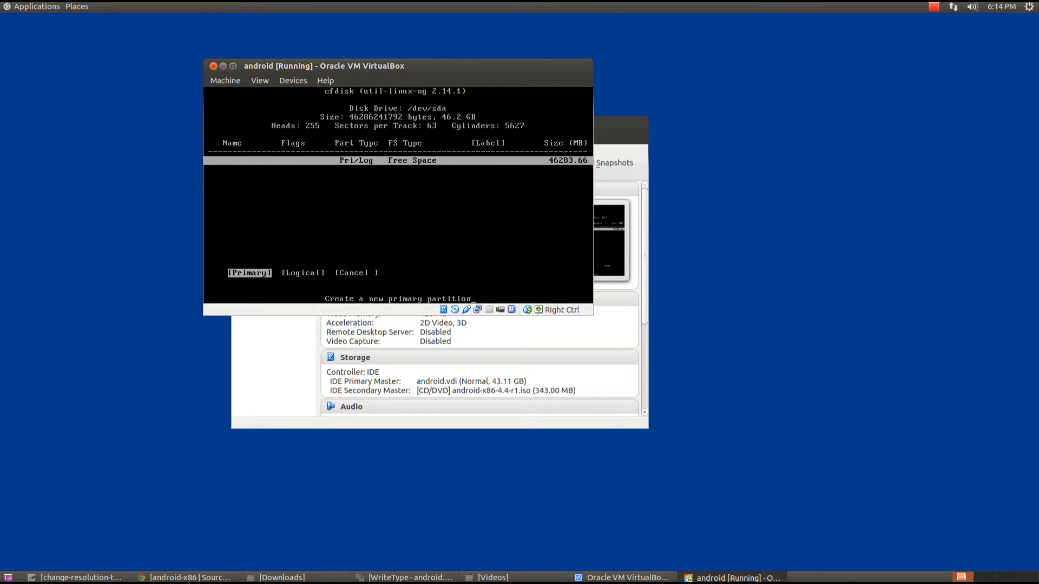
key("Return")
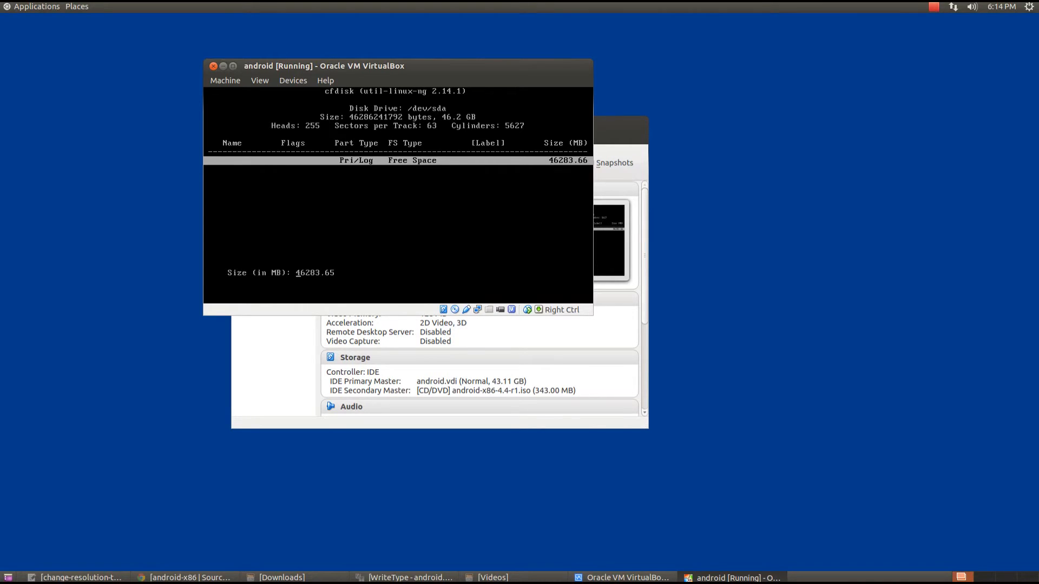
key("Return")
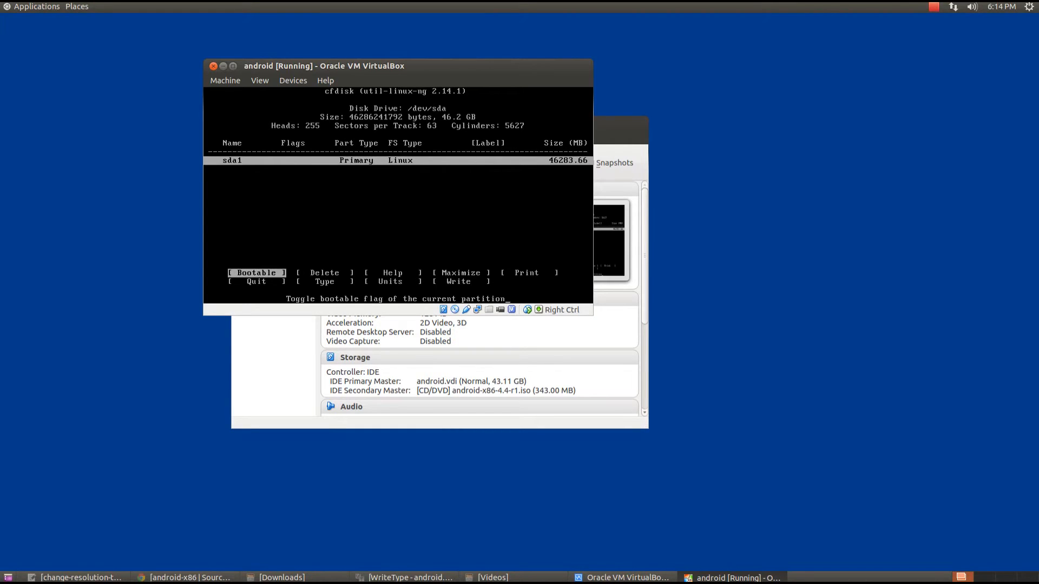
key("Return")
Step: Write the partition table to the disk, answering "yes" to the confirmation
key("Right")
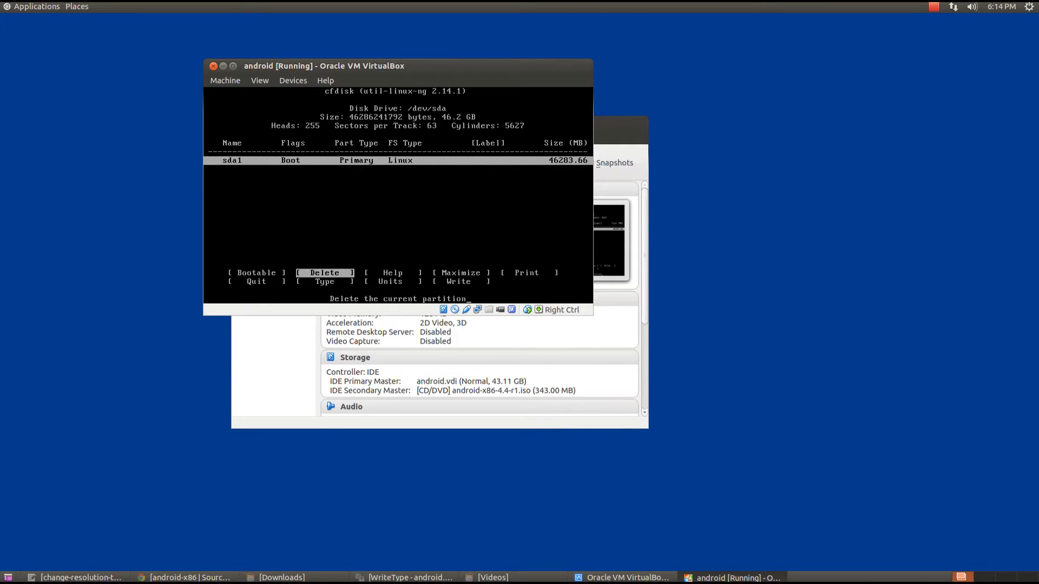
key("Right")
key("Right")
key("Right")
key("Right")
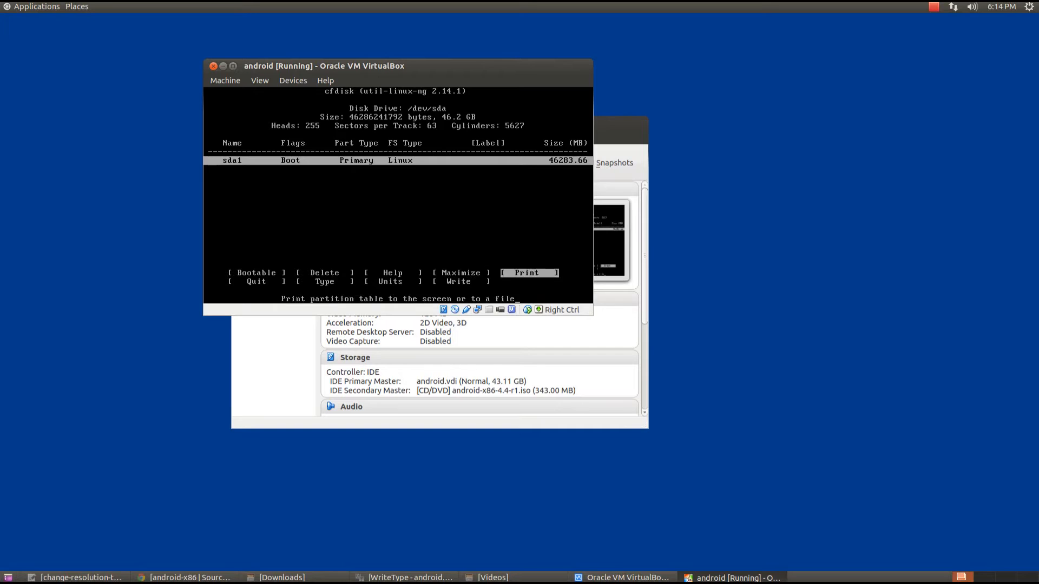
key("Right")
key("Right")
key("Right")
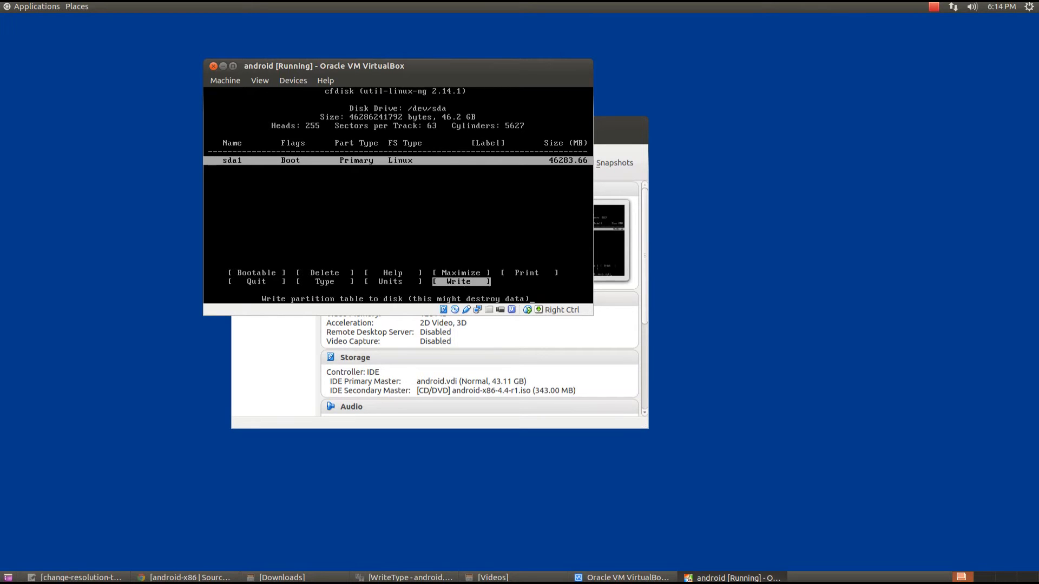
key("Return")
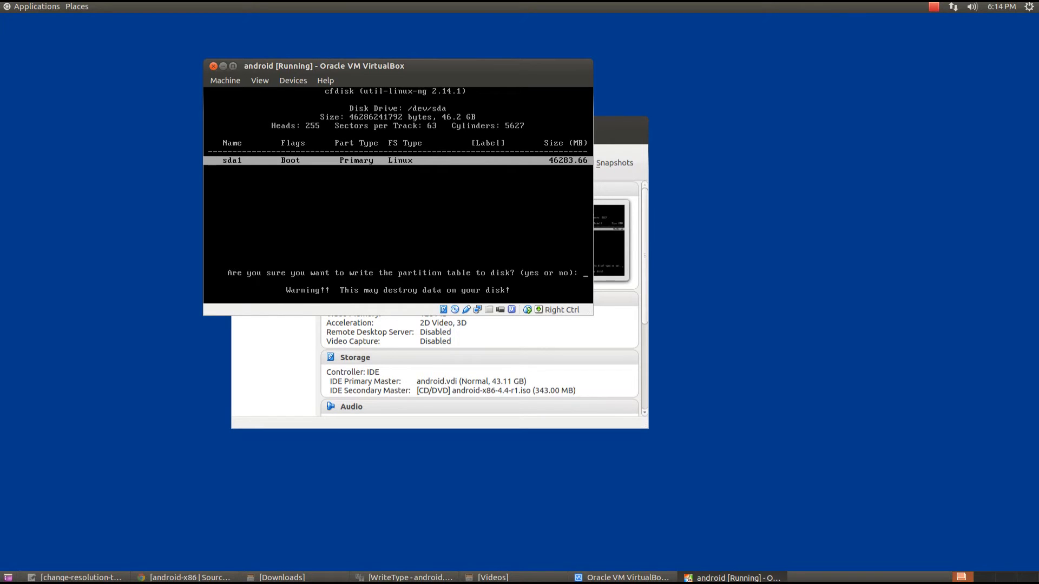
type("yes")
key("Return")
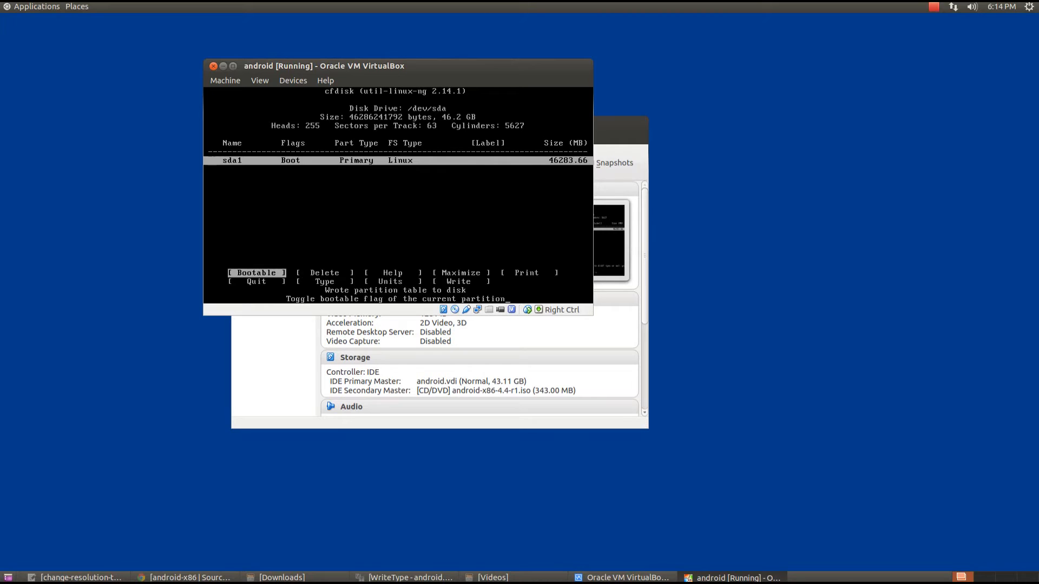
Step: Quit the partition editor and select the sda1 partition for the Android-x86 installation
key("Right")
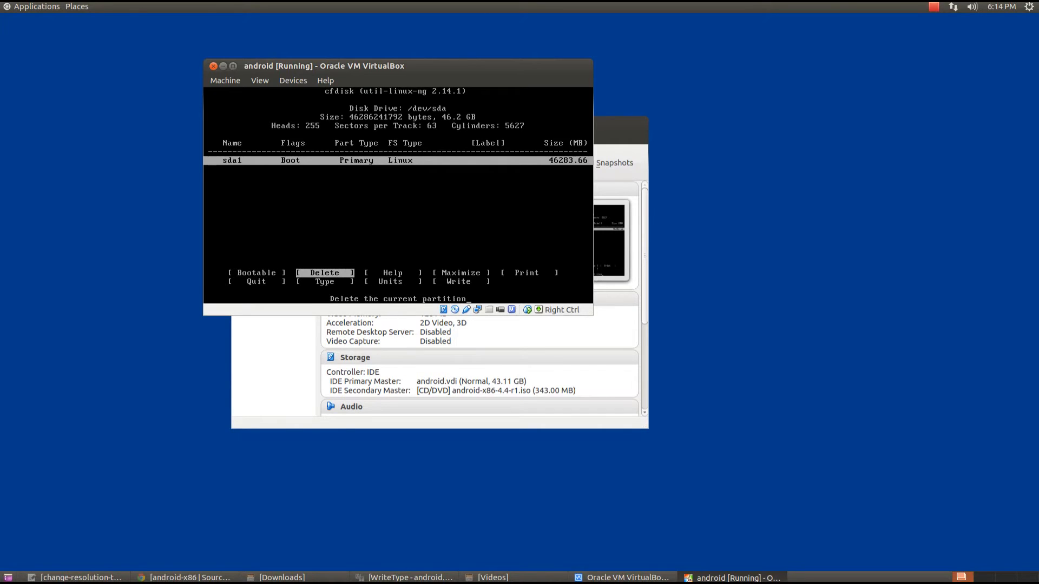
key("Right")
key("Right")
key("Right")
key("Right")
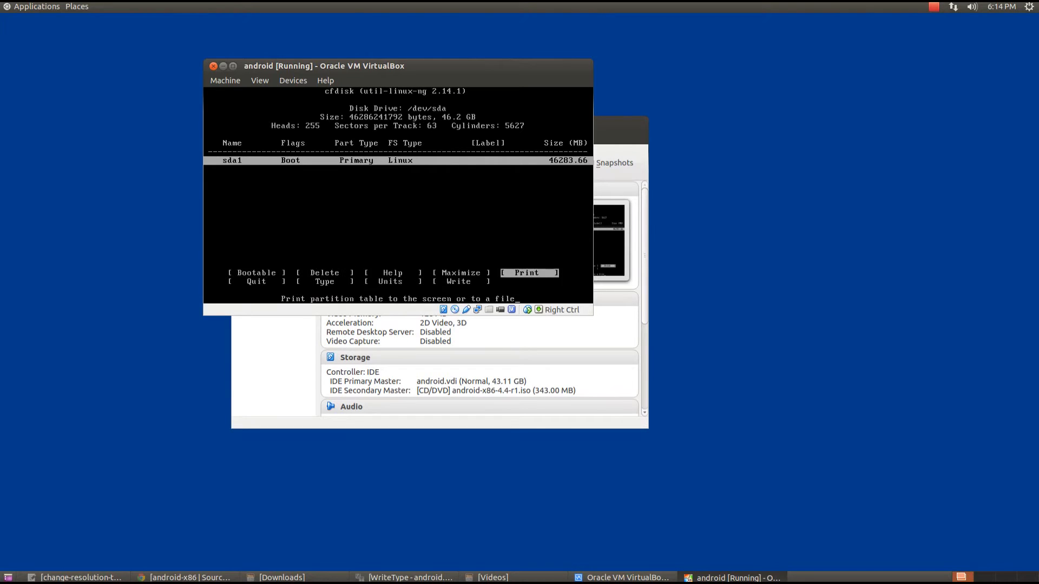
key("Return")
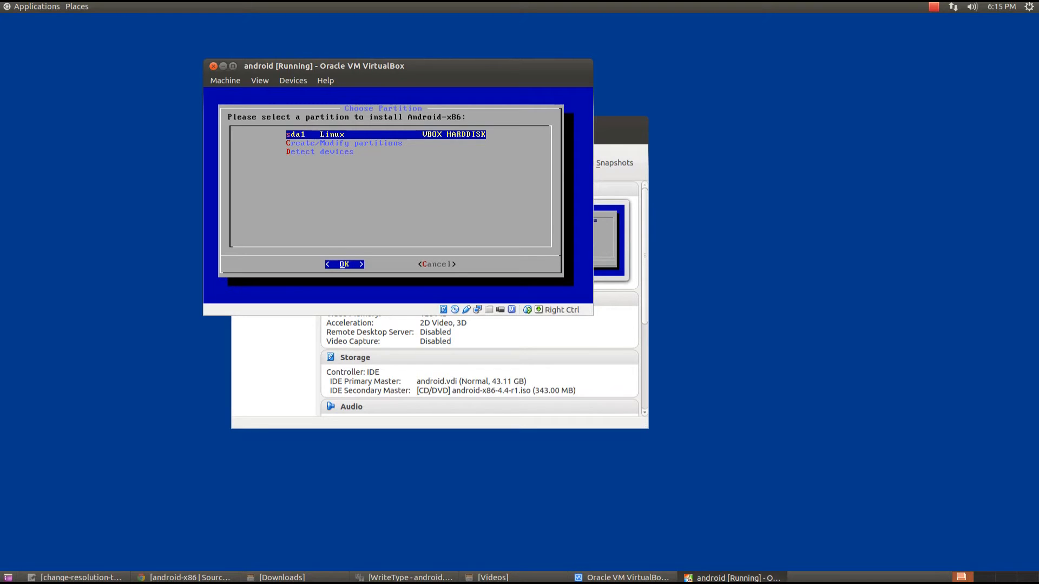
key("Return")
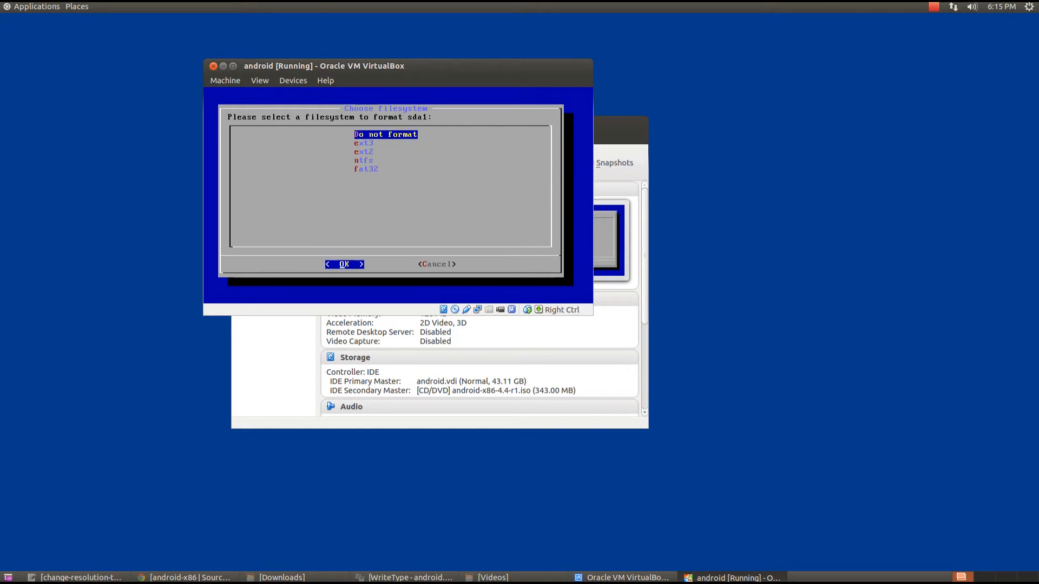
Step: Format the sda1 partition as ext3 and confirm the formatting
key("Down")
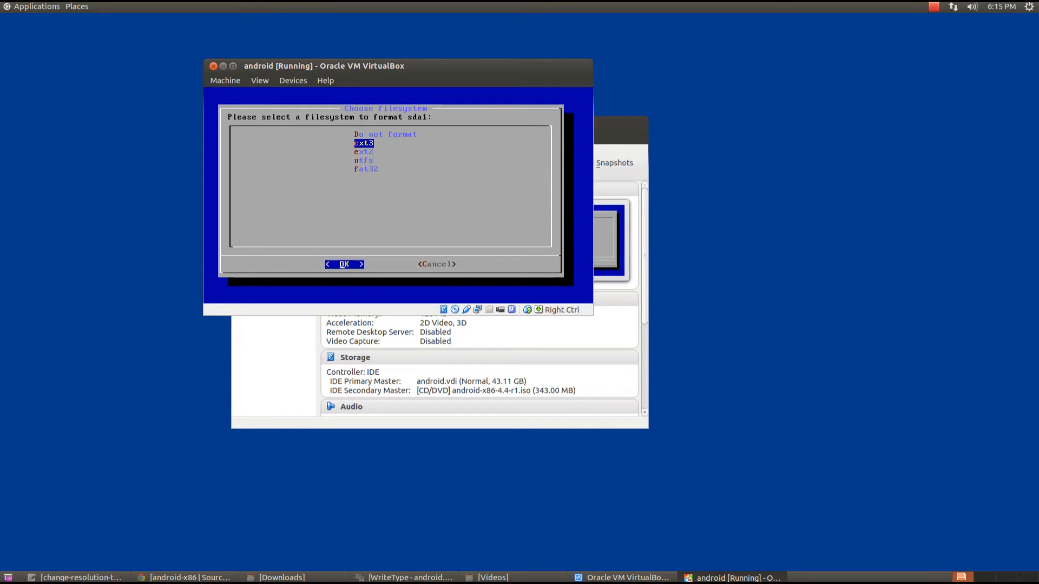
key("Return")
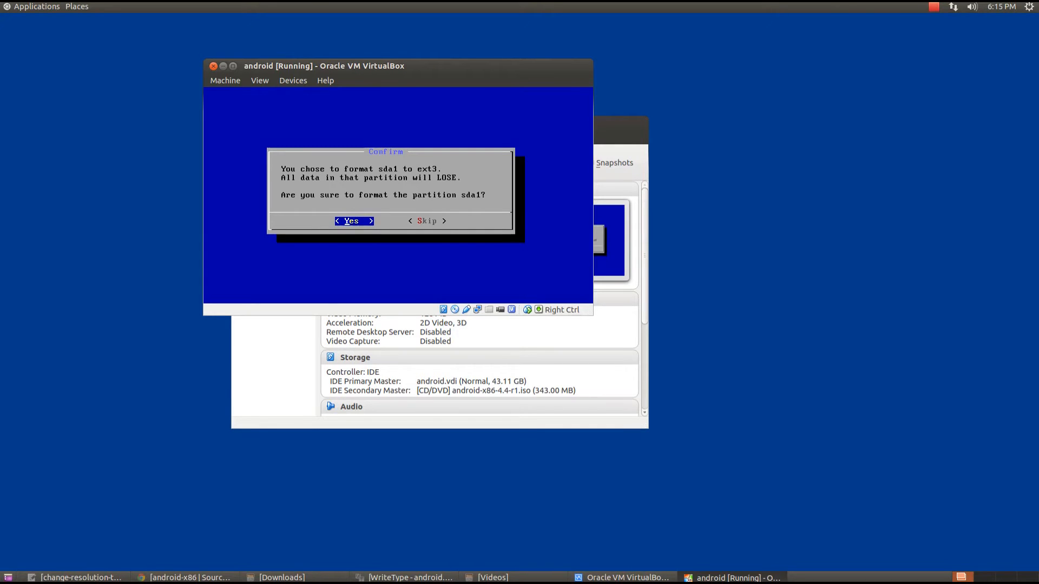
key("Return")
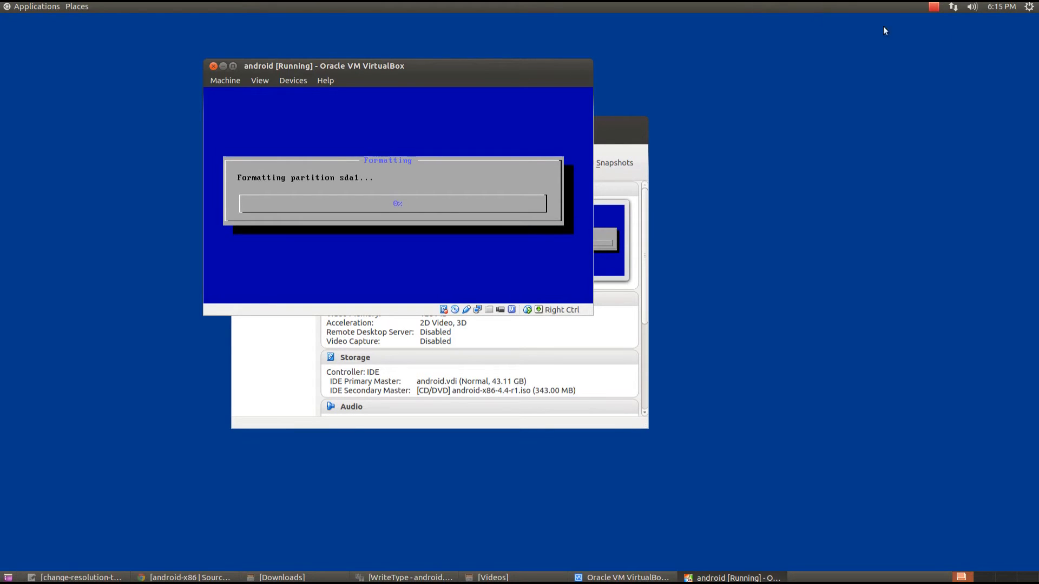
left_click(933, 7)
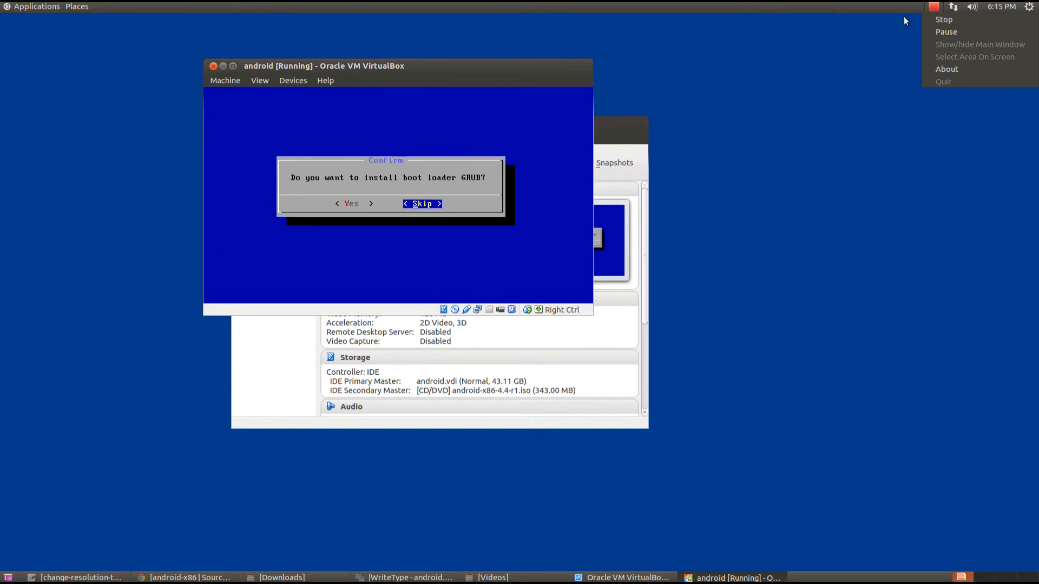
left_click(885, 49)
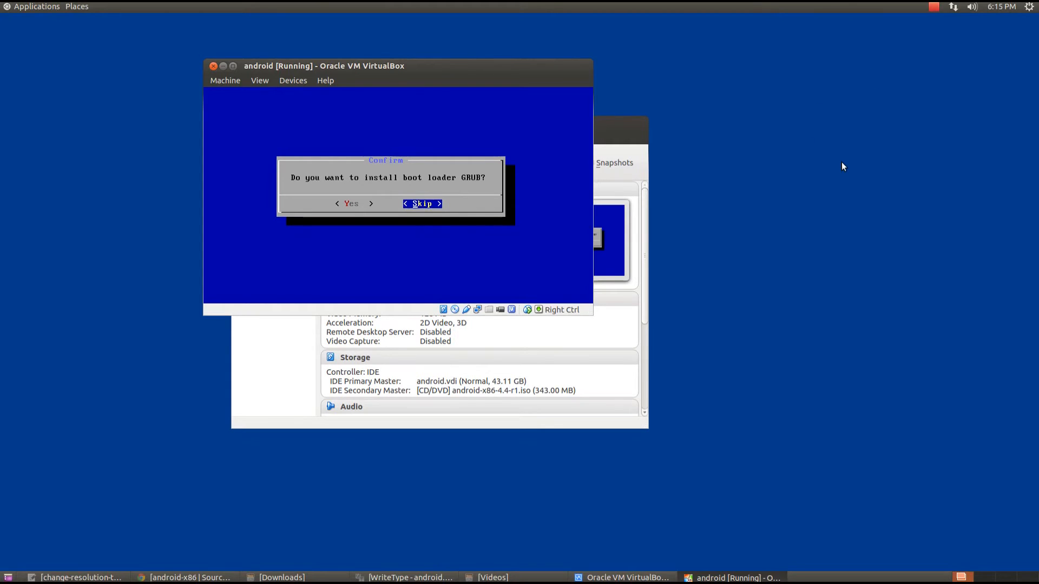
Step: Install the GRUB boot loader and install the /system directory as read-write
key("Left")
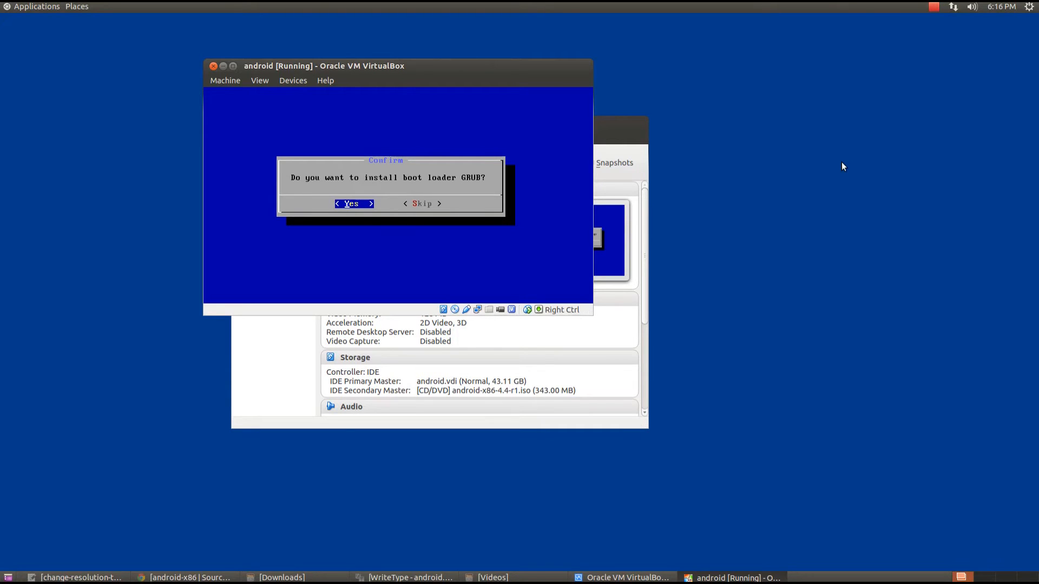
key("Return")
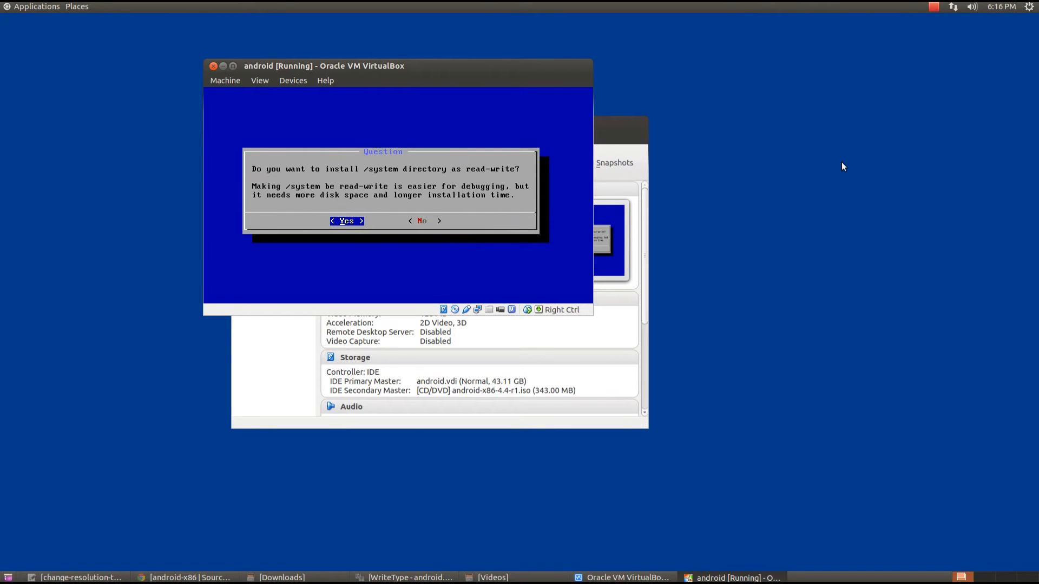
key("Return")
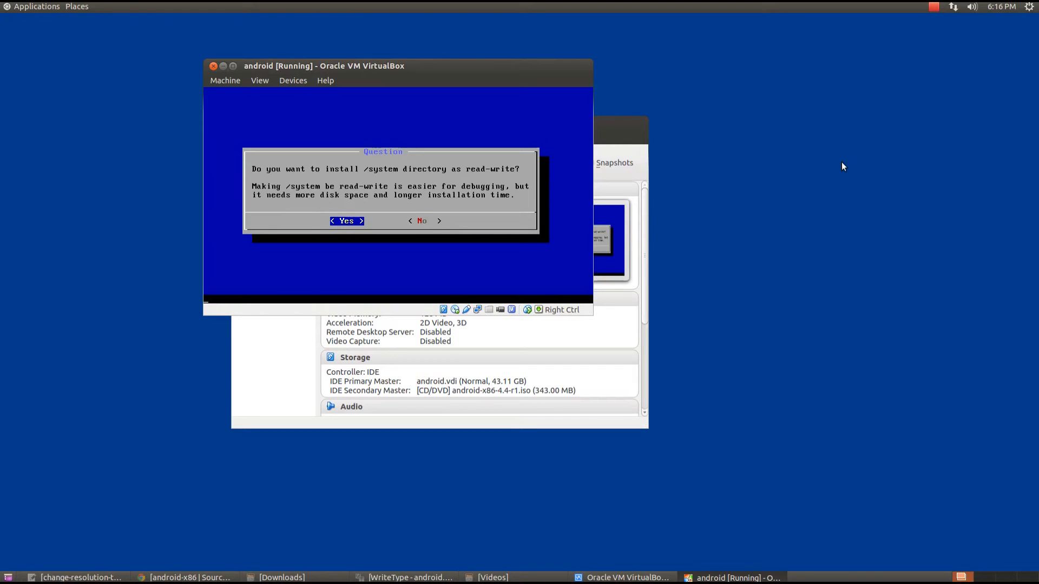
key("Return")
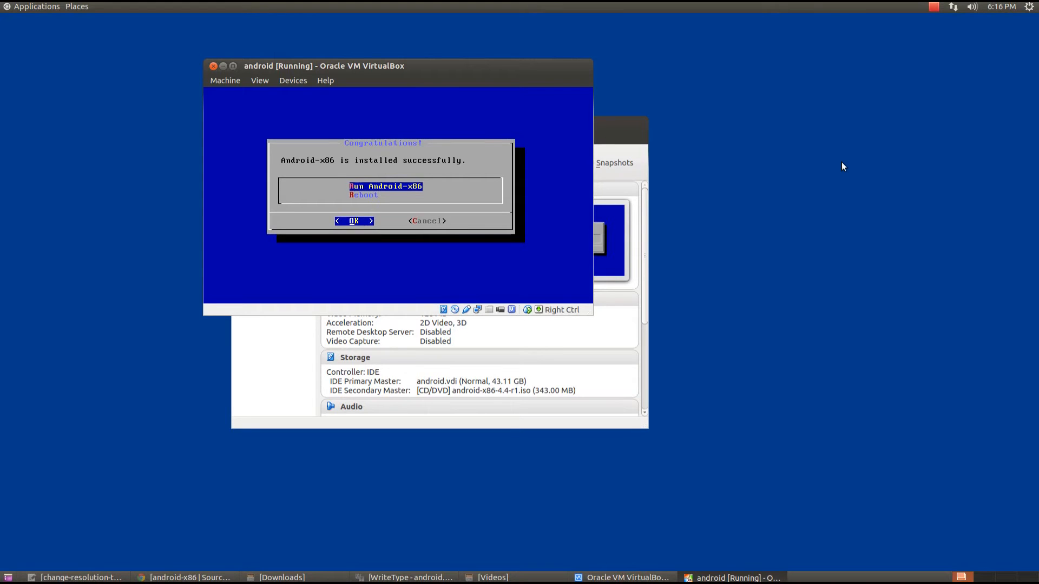
Step: Reboot from the finished Android-x86 installer, and power off the virtual machine as it restarts
key("Down")
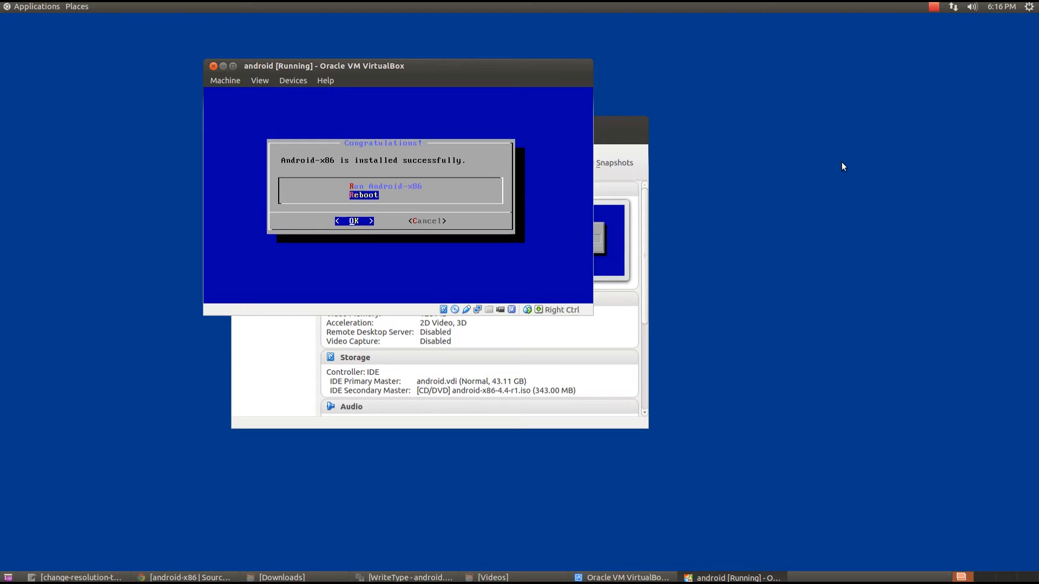
key("Return")
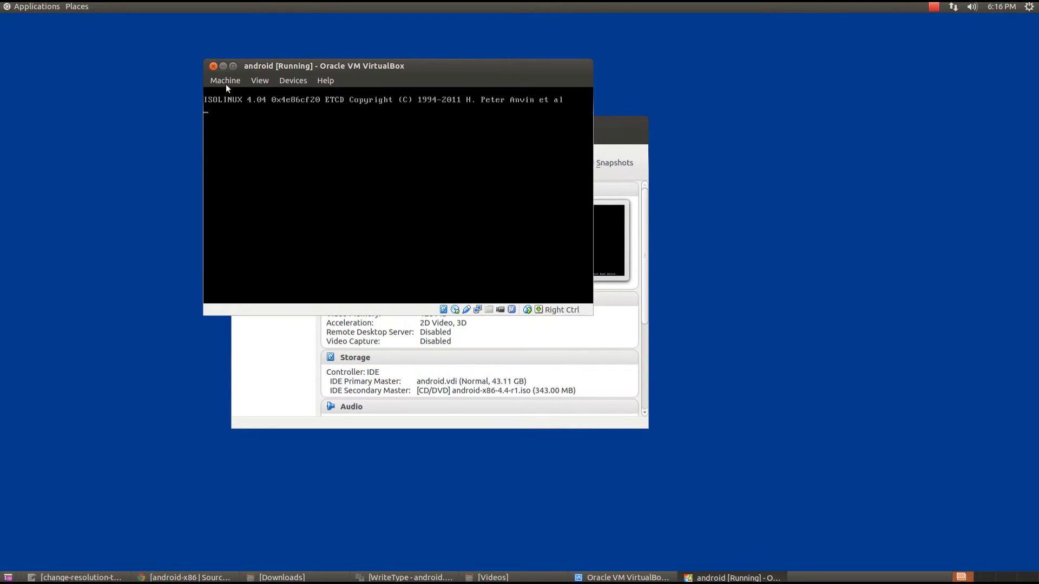
left_click(213, 67)
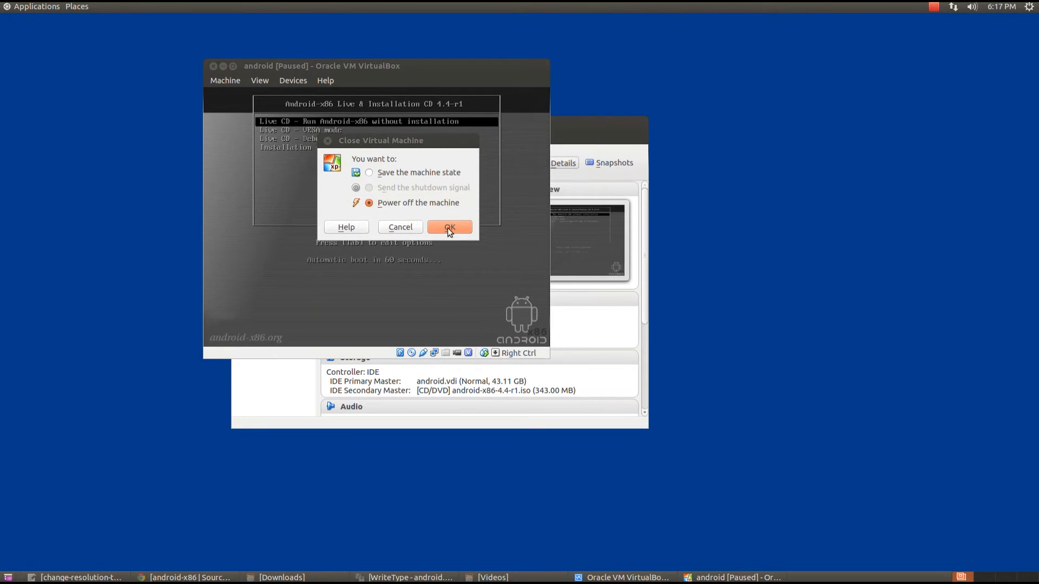
left_click(449, 228)
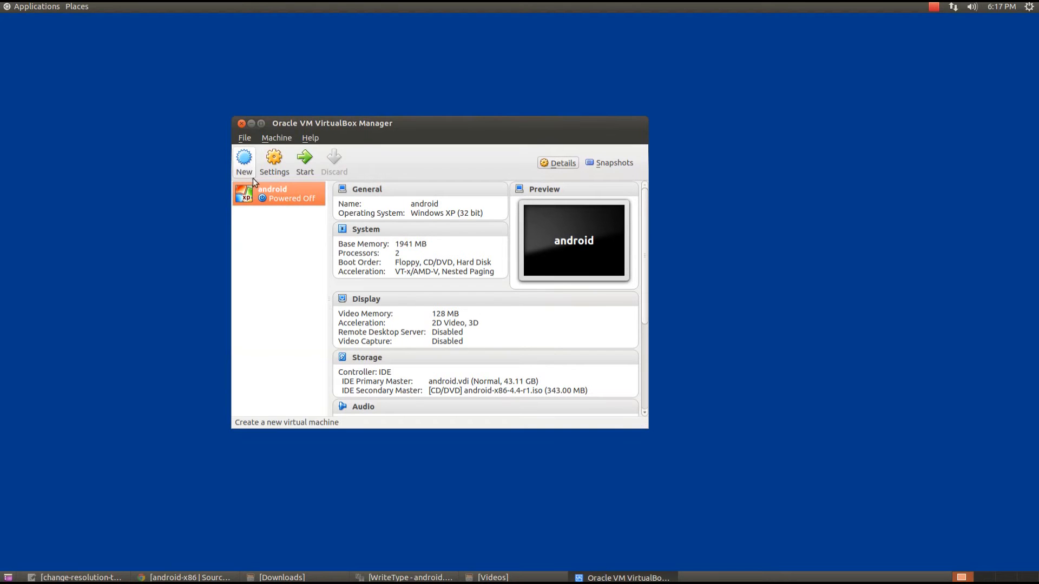
Step: In the android machine's storage settings, replace the android-x86-4.4-r1.iso disc with the host drive PIONEER DVD-RW DVR-219L and save
left_click(280, 160)
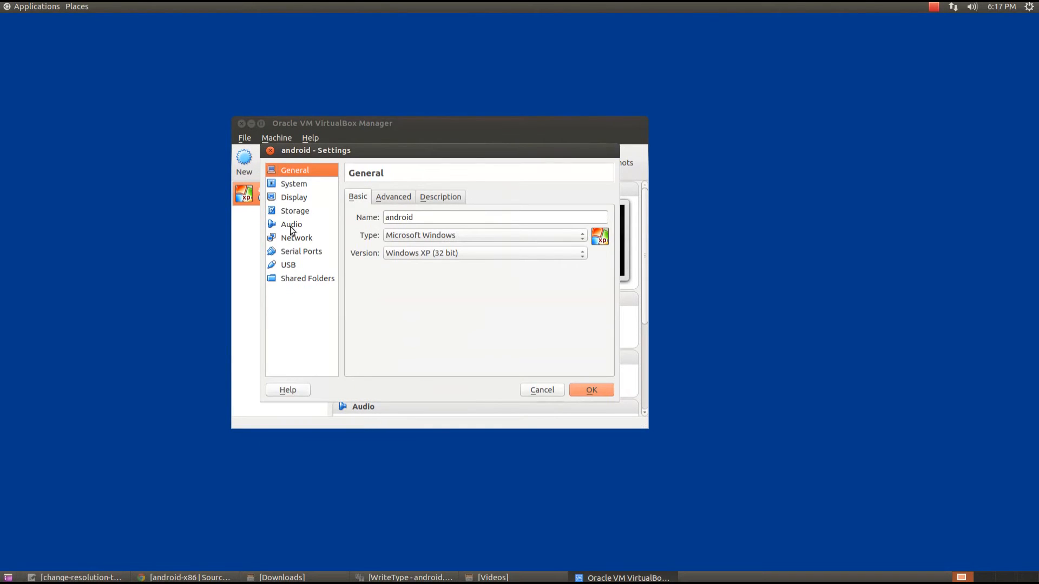
left_click(297, 211)
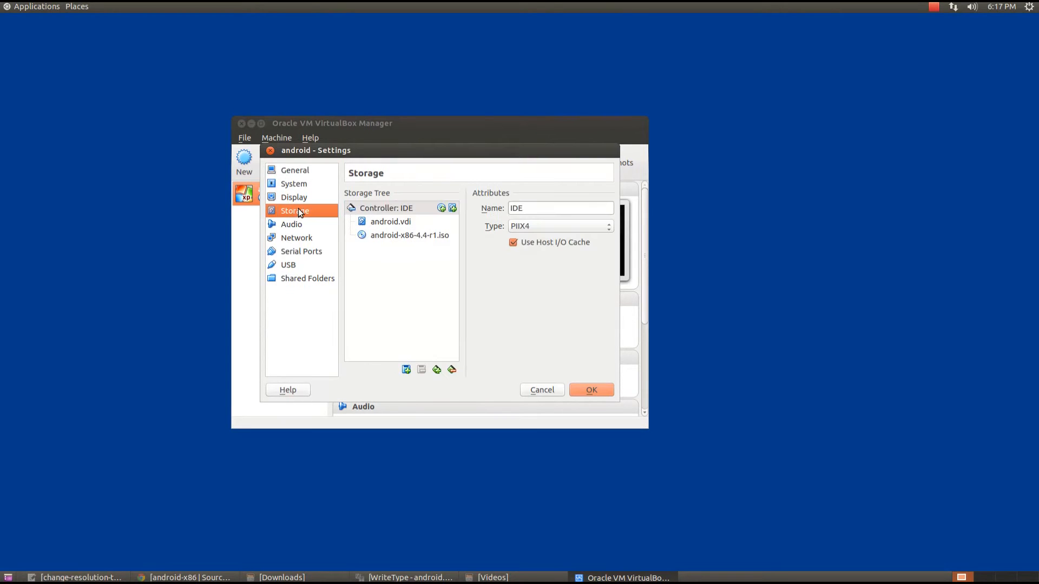
left_click(387, 234)
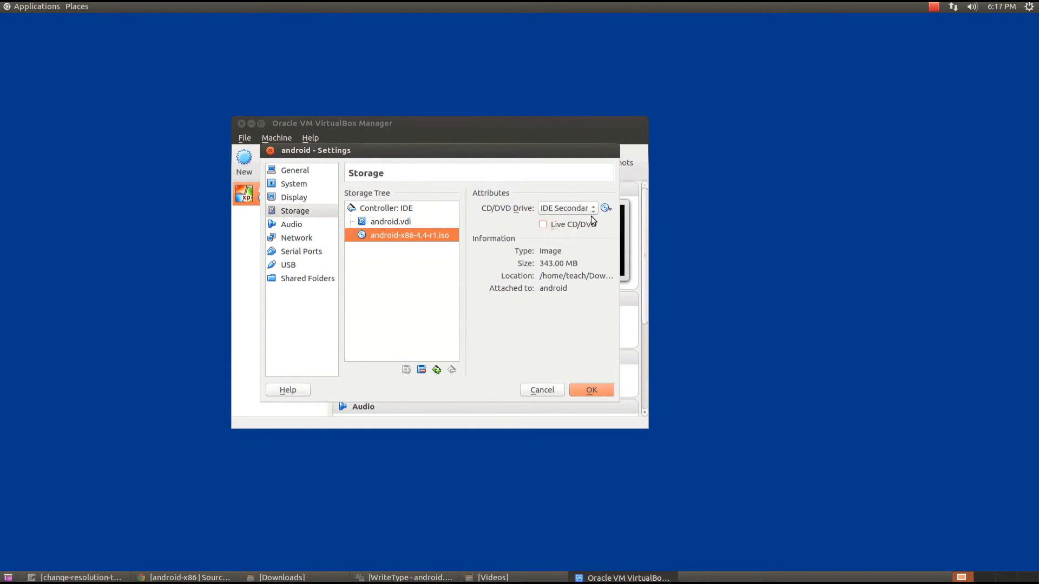
left_click(606, 209)
left_click(626, 233)
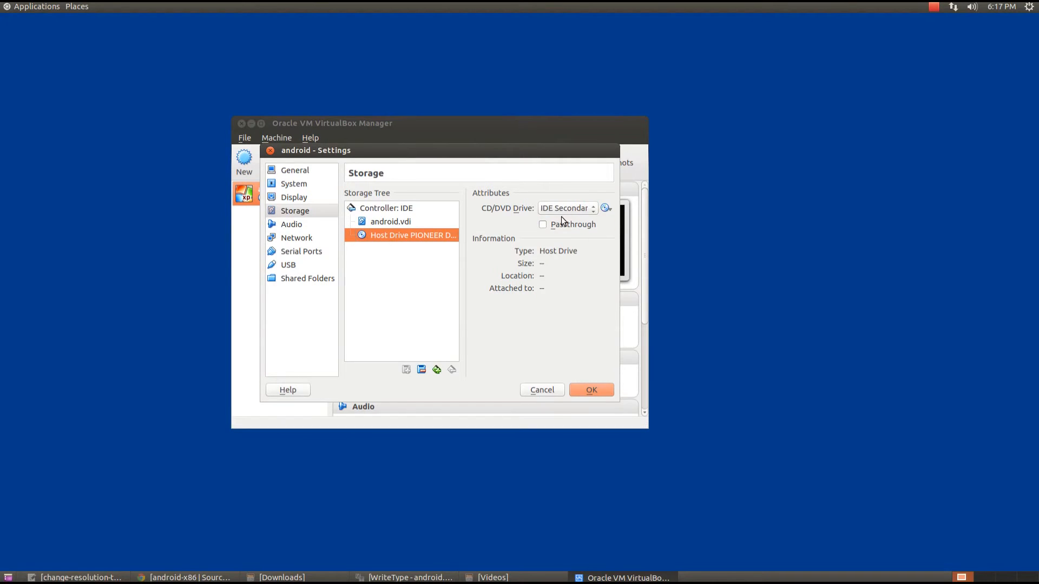
left_click(606, 209)
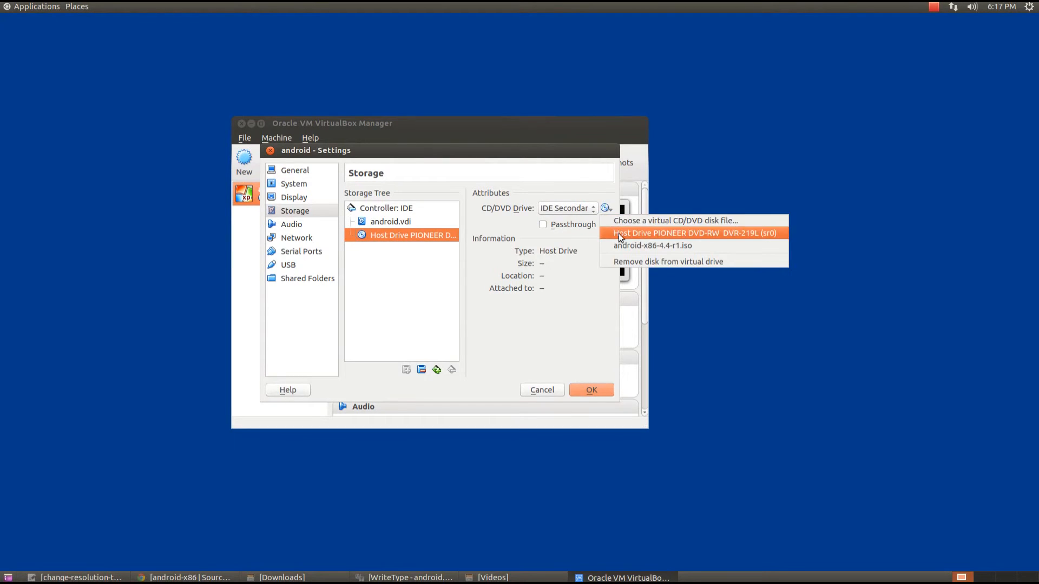
left_click(555, 150)
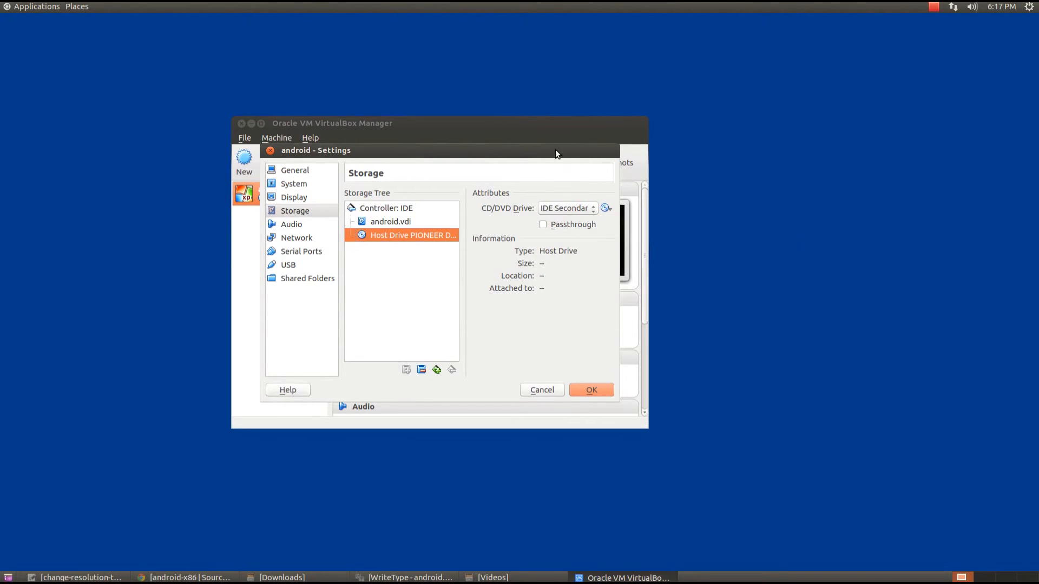
left_click(593, 391)
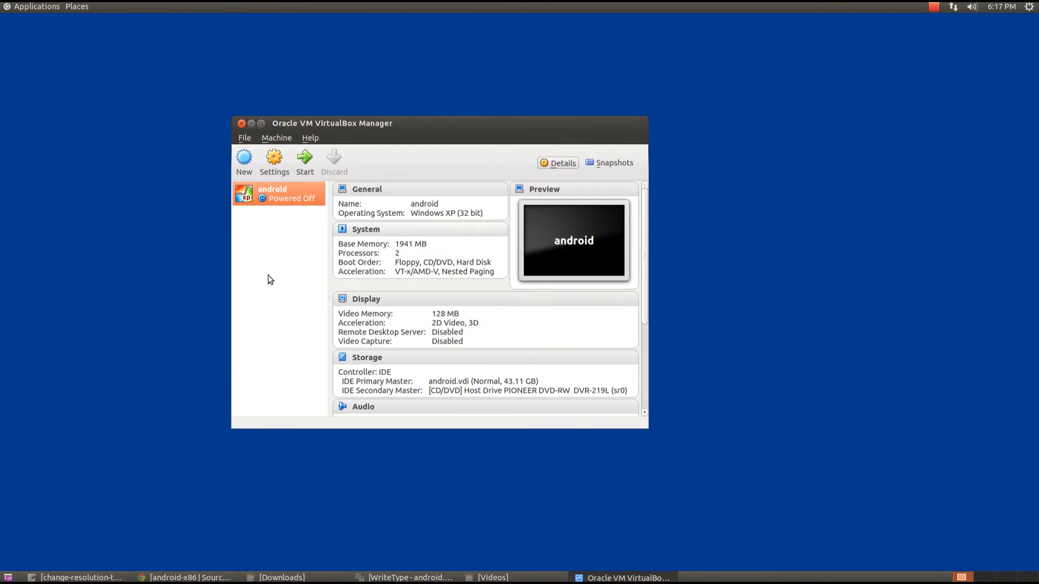
left_click(933, 8)
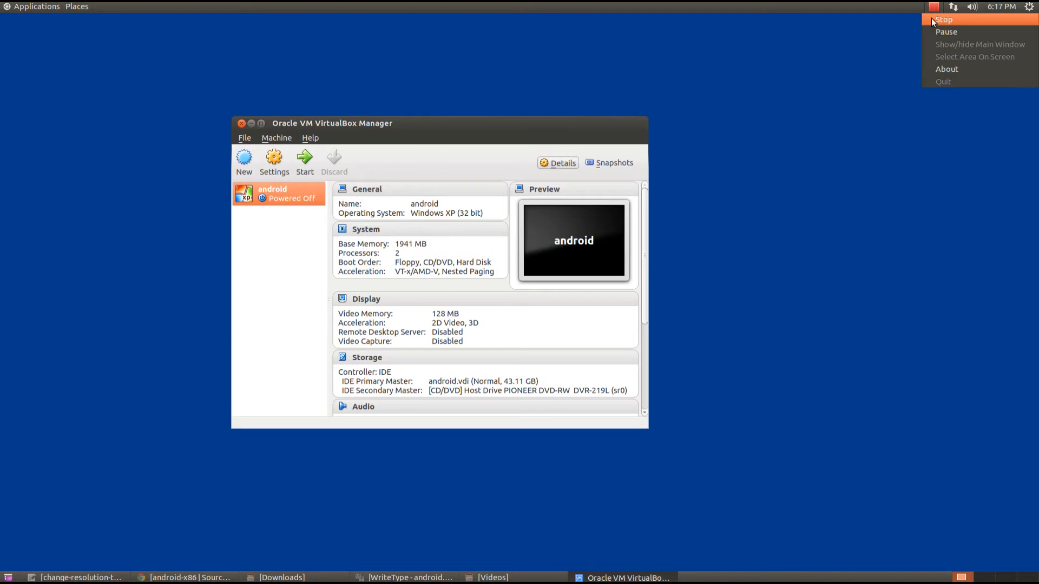
left_click(938, 19)
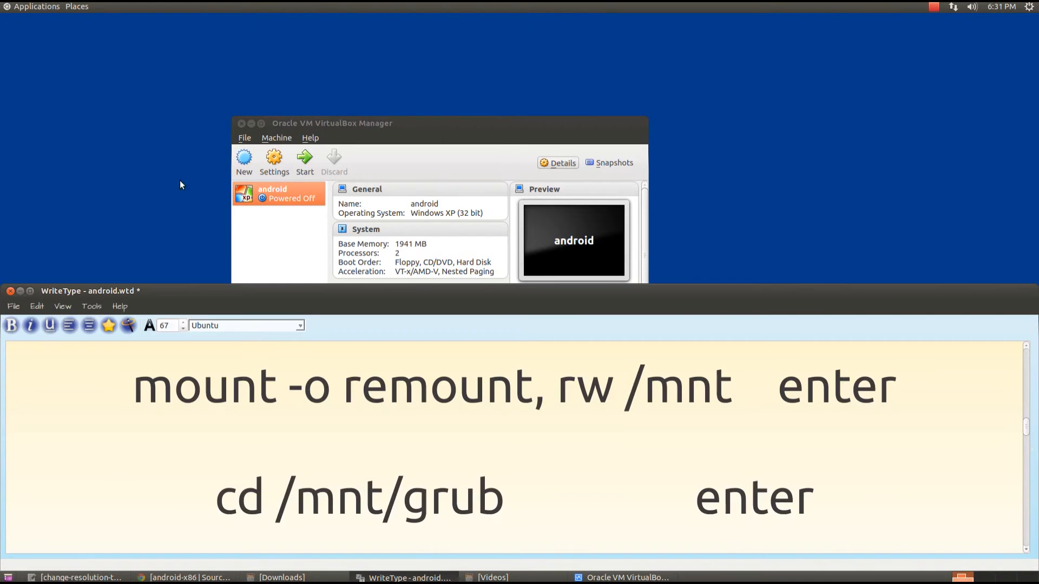
Step: Start the android virtual machine, allow it to capture input, and boot the Android-x86 4.4-r1 (Debug mode) entry
left_click(307, 167)
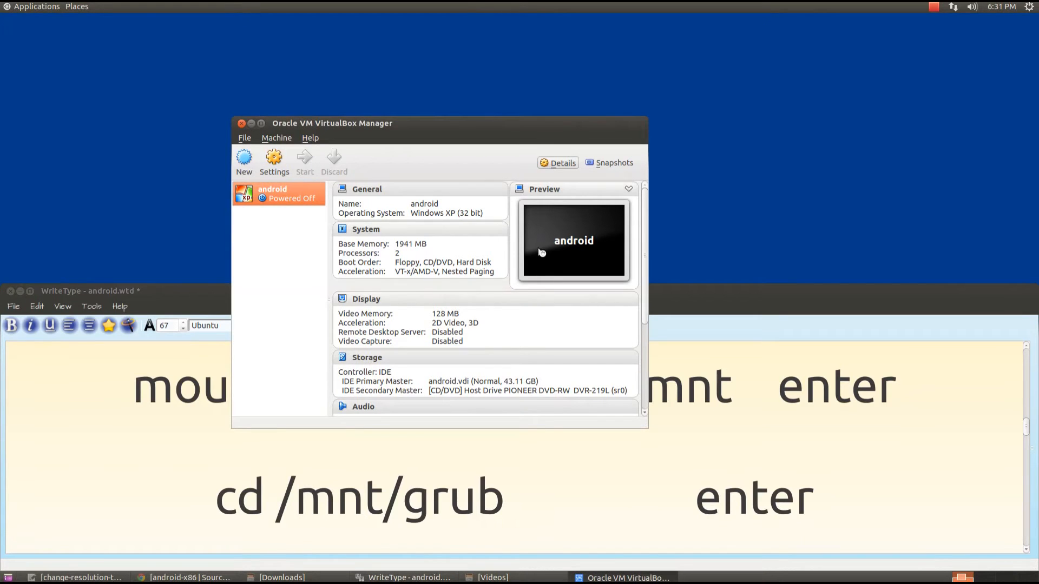
left_click(406, 224)
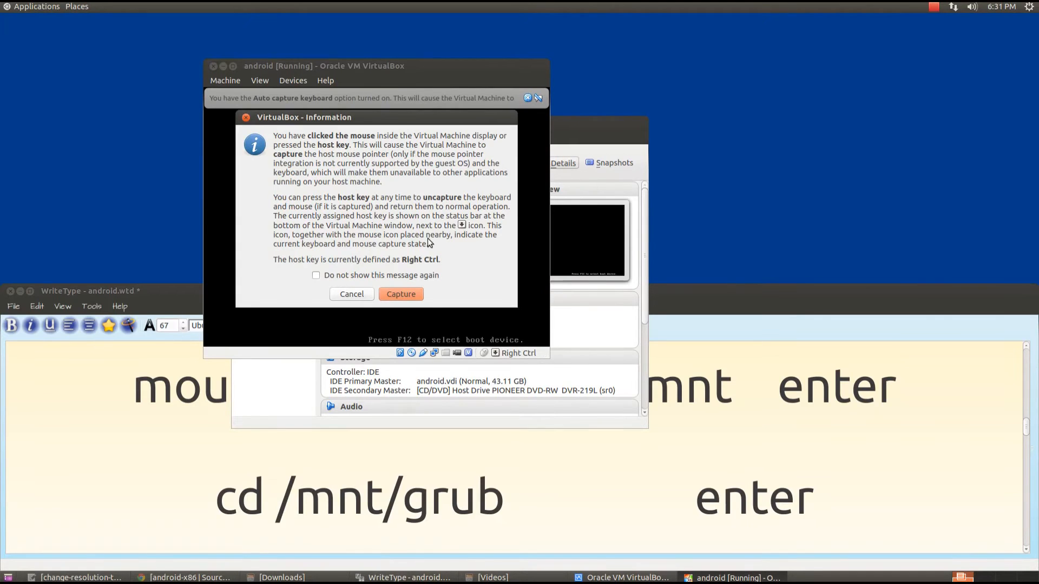
left_click(401, 294)
key("Down")
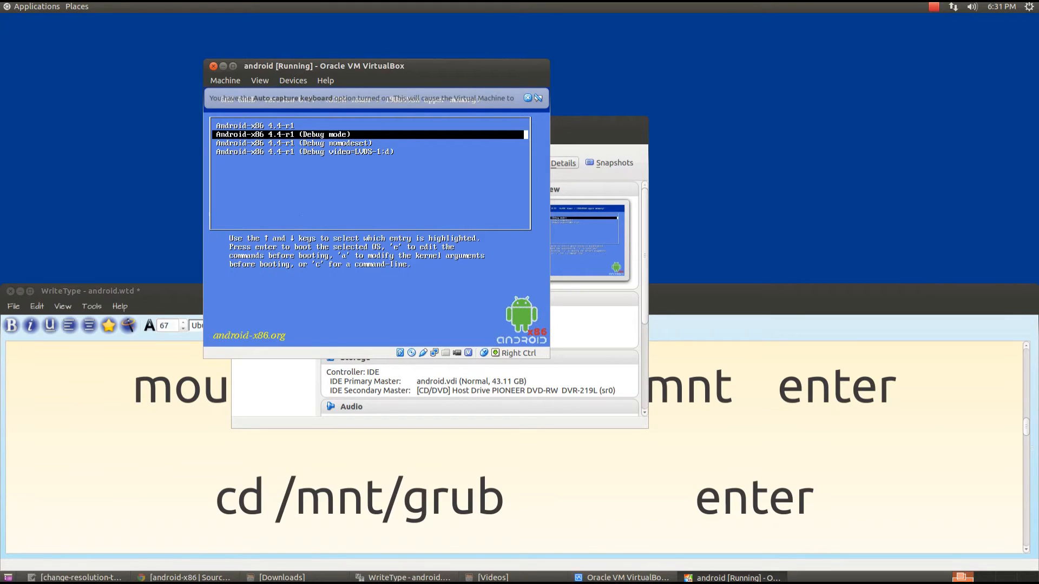
key("Up")
key("Down")
key("Return")
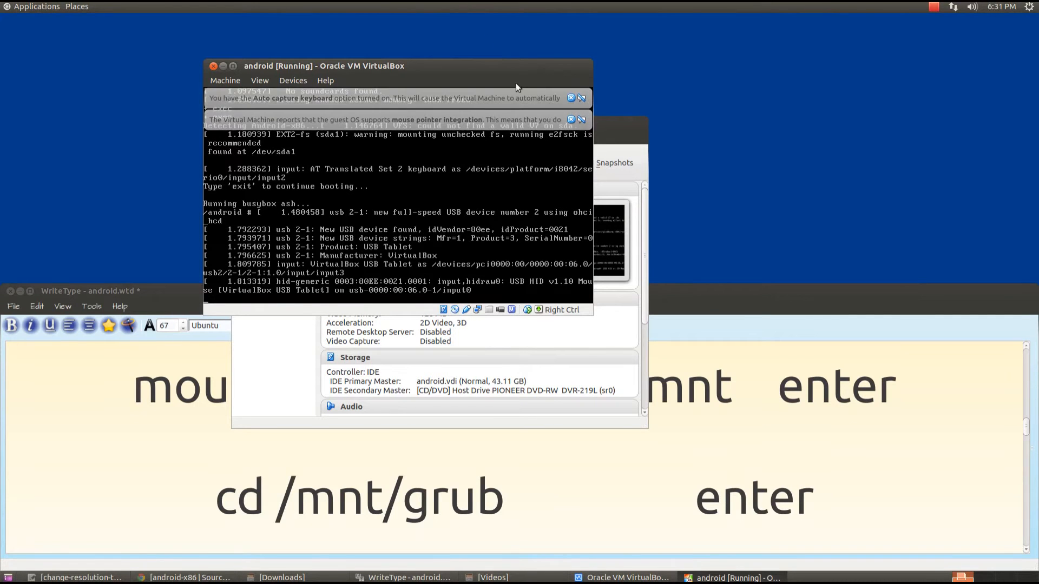
Step: Dismiss the mouse integration and keyboard capture notices, and move the VirtualBox Manager window clear of the written instructions
left_click(571, 120)
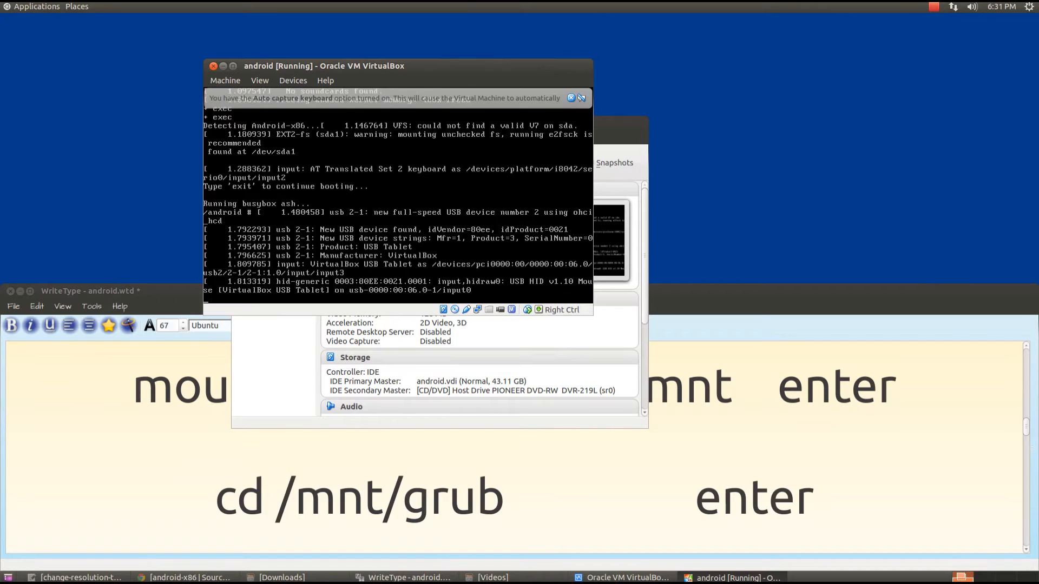
left_click(571, 98)
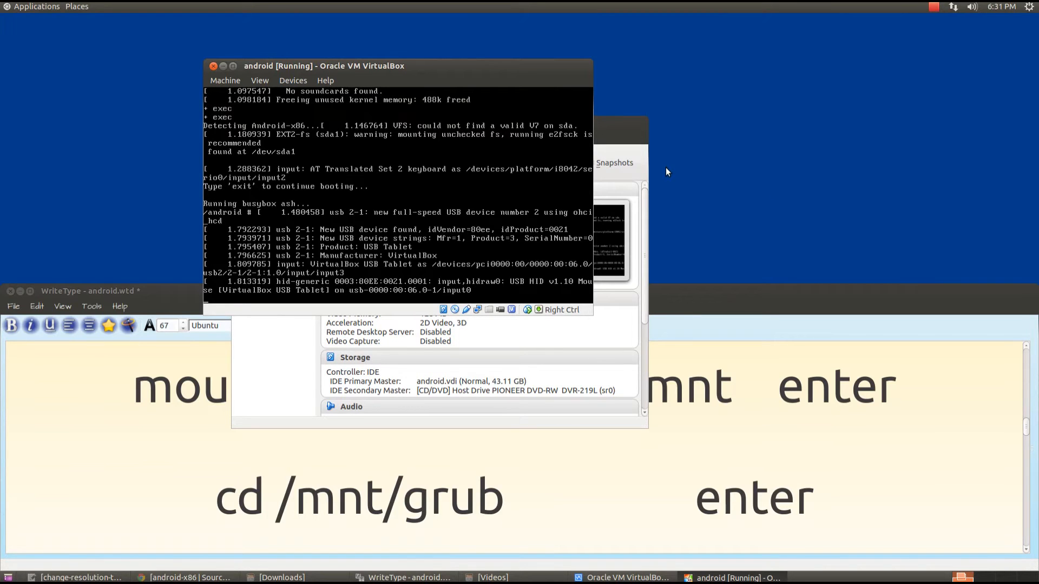
left_click_drag(641, 127, 1032, 25)
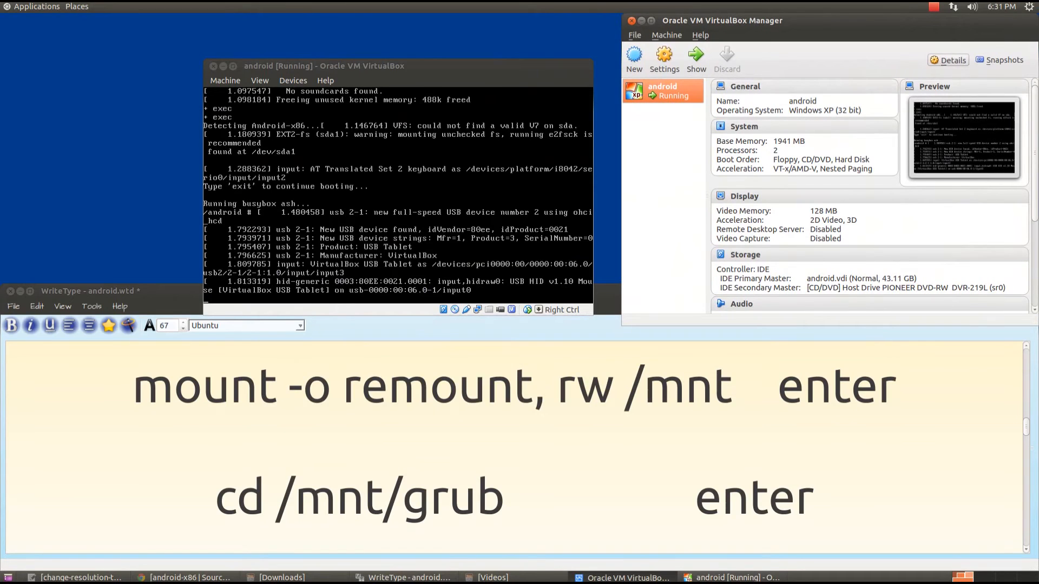
Step: Remount /mnt as read-write in the virtual machine's console with "mount -o remount, rw /mnt"
left_click(206, 299)
type("mount ")
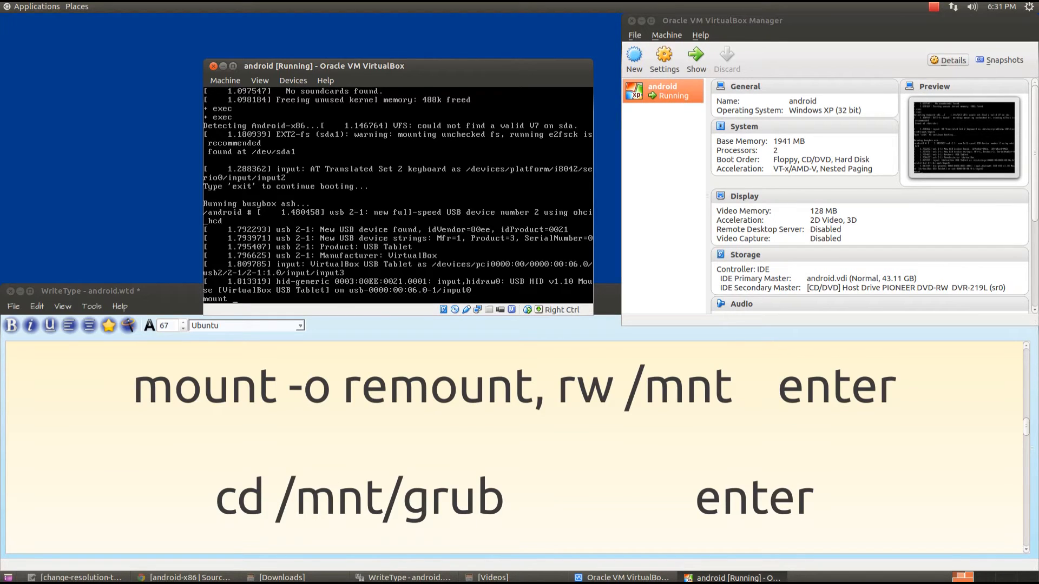
type("-o remount, rw /mnt")
key("Return")
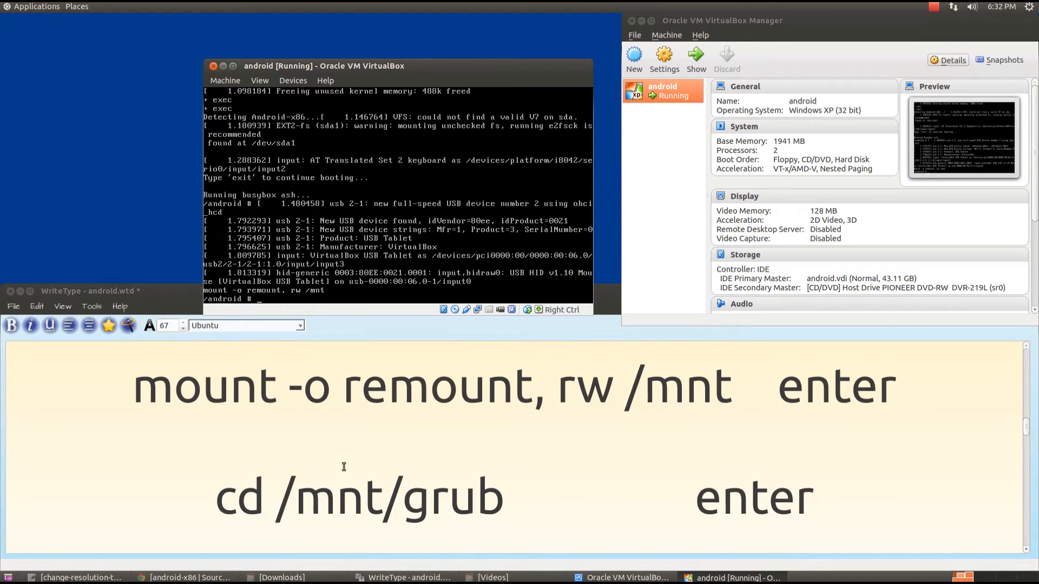
Step: Change to the /mnt/grub directory and open menu.lst in vi, following the written instructions
scroll(366, 466, "down", 3)
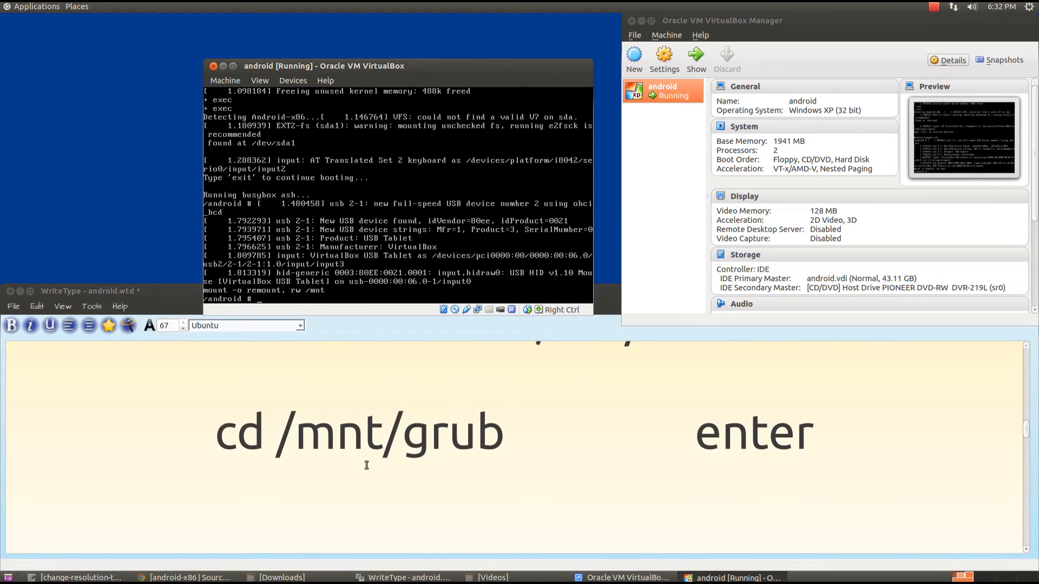
type("cd /mnt/grub")
key("Return")
scroll(367, 465, "down", 3)
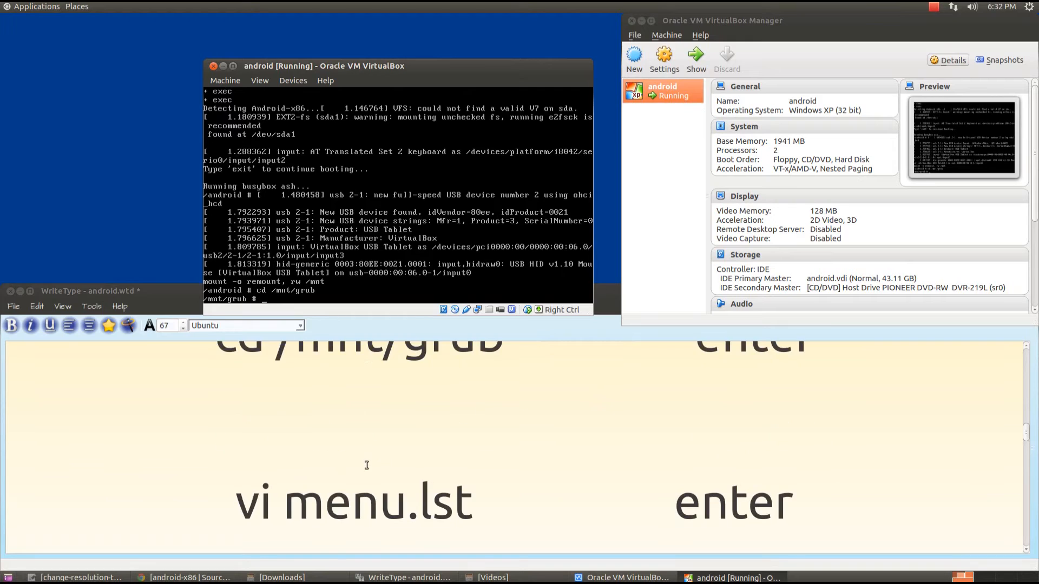
scroll(366, 465, "down", 2)
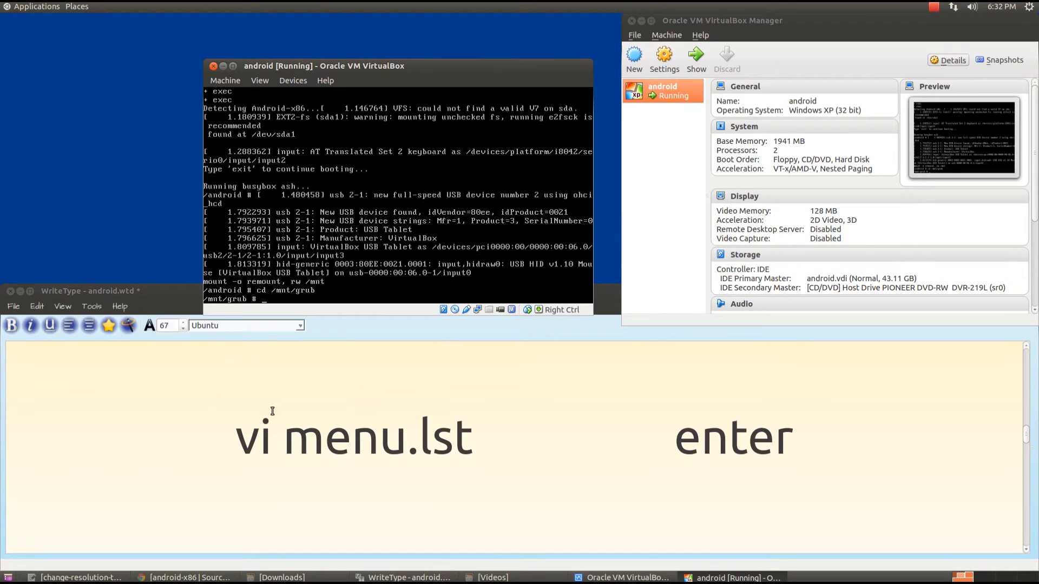
type("vi menu.lst")
key("Return")
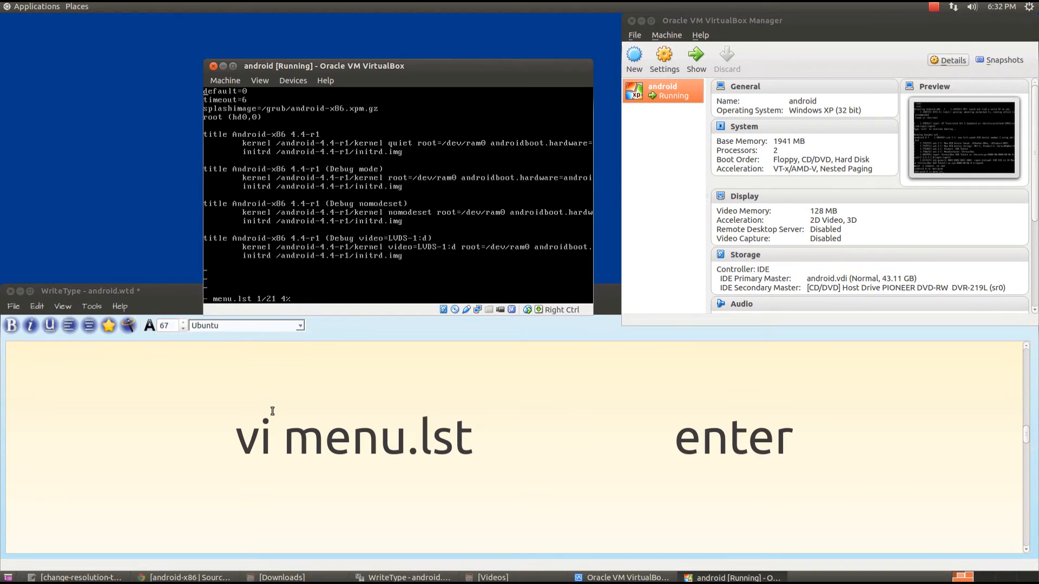
Step: Append "vga=ask" to the end of the first kernel line in menu.lst, under the Android-x86 4.4-r1 title
scroll(424, 515, "down", 3)
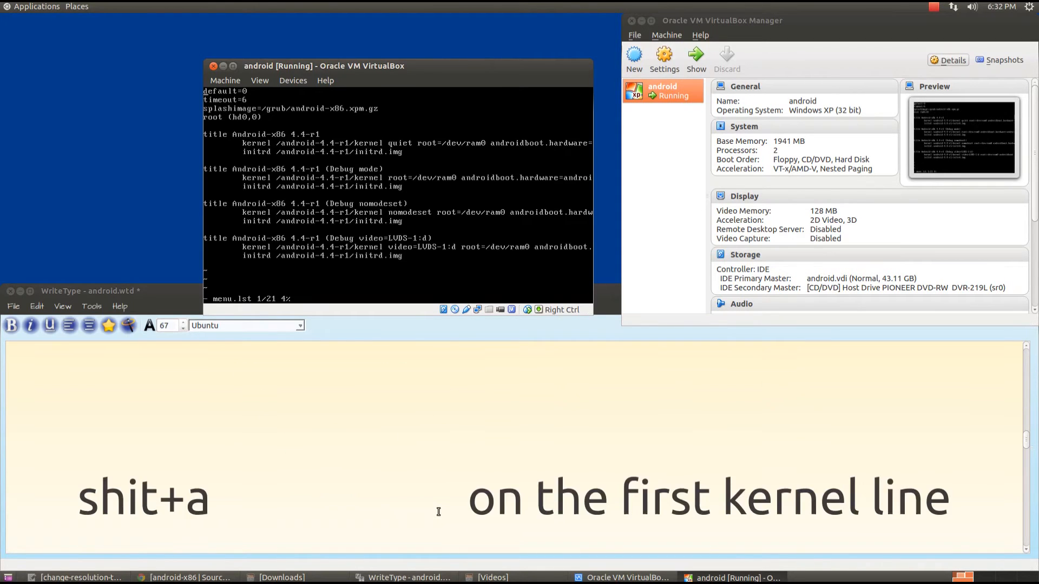
key("Down")
key("Down")
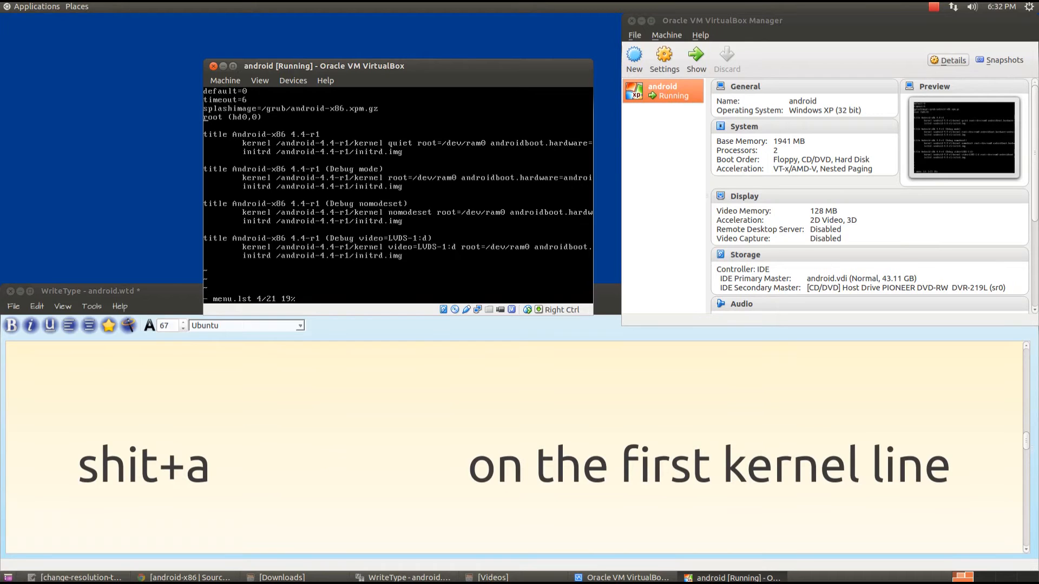
key("Down")
key("shift+a")
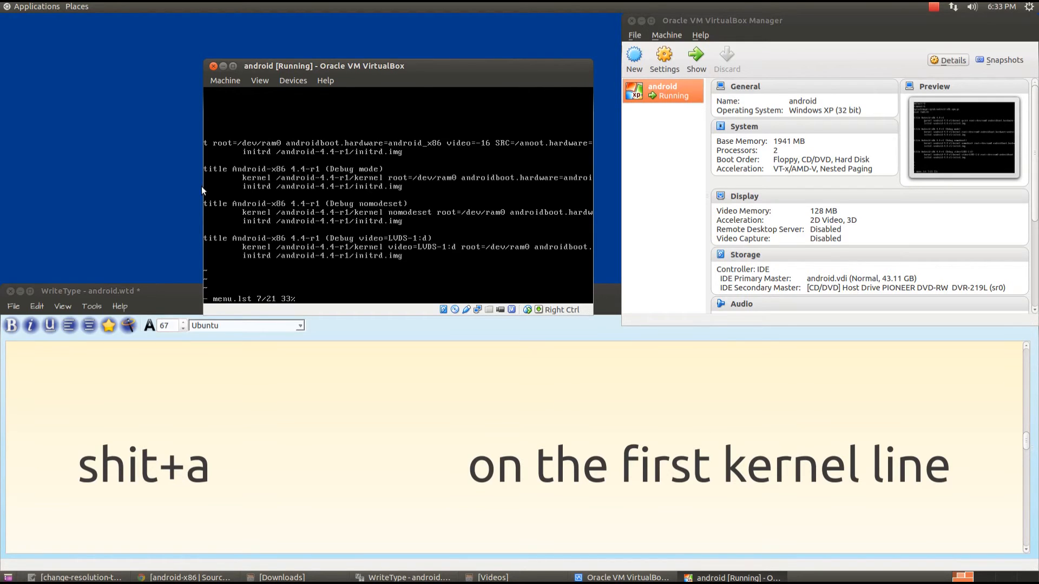
key("shift+a")
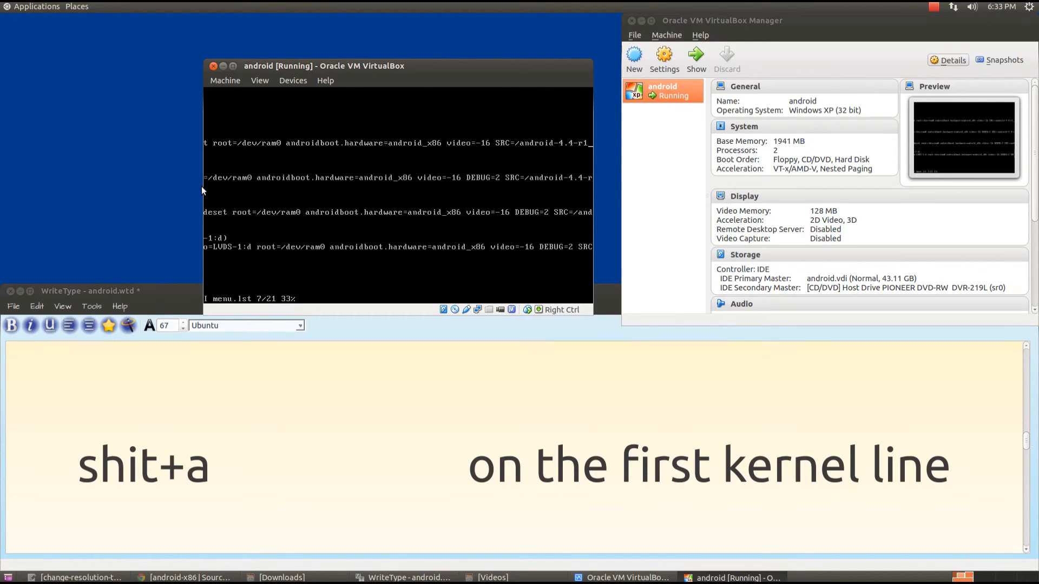
scroll(528, 381, "down", 2)
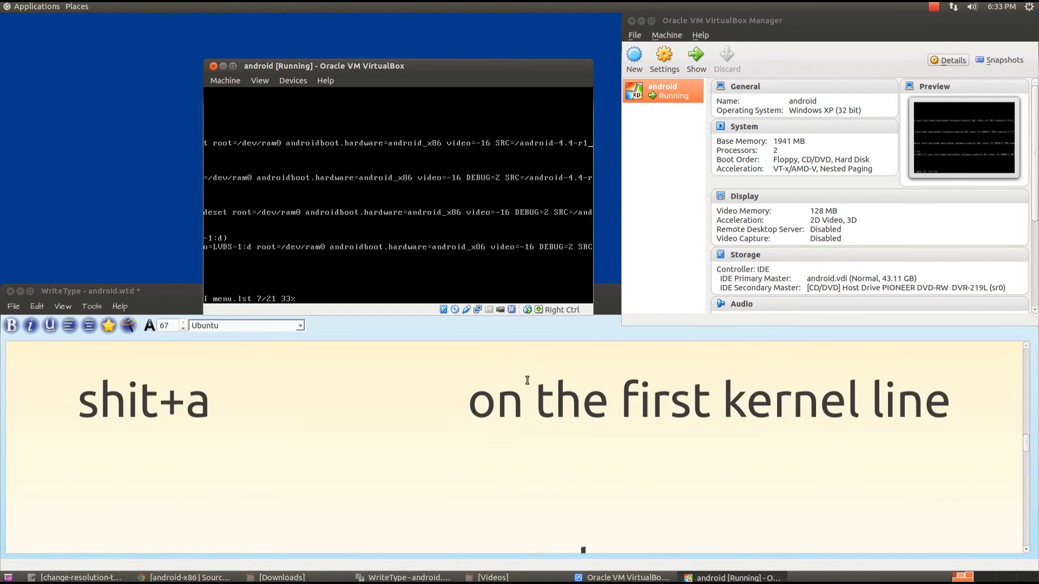
scroll(528, 381, "down", 3)
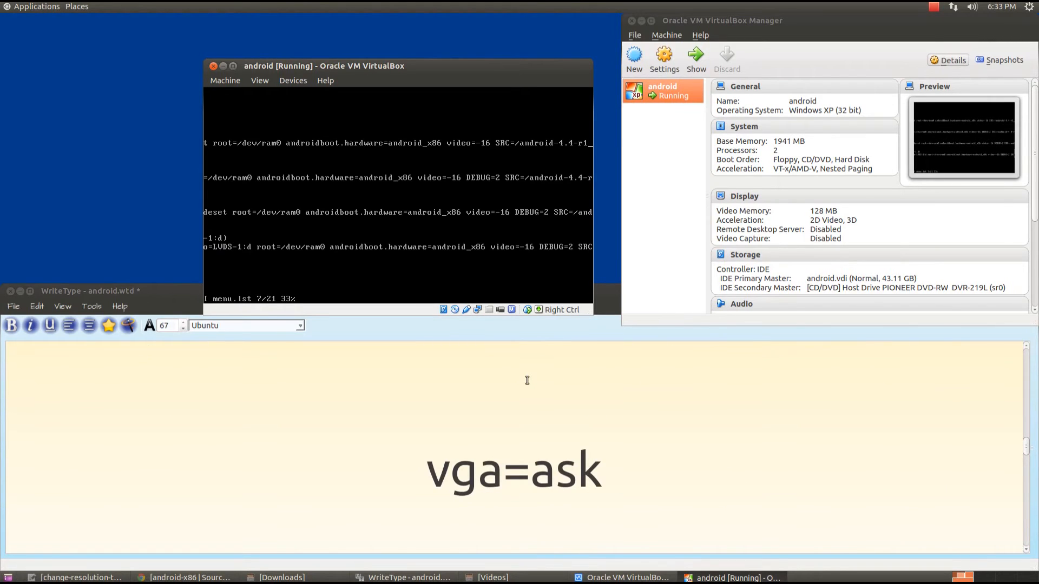
type("v")
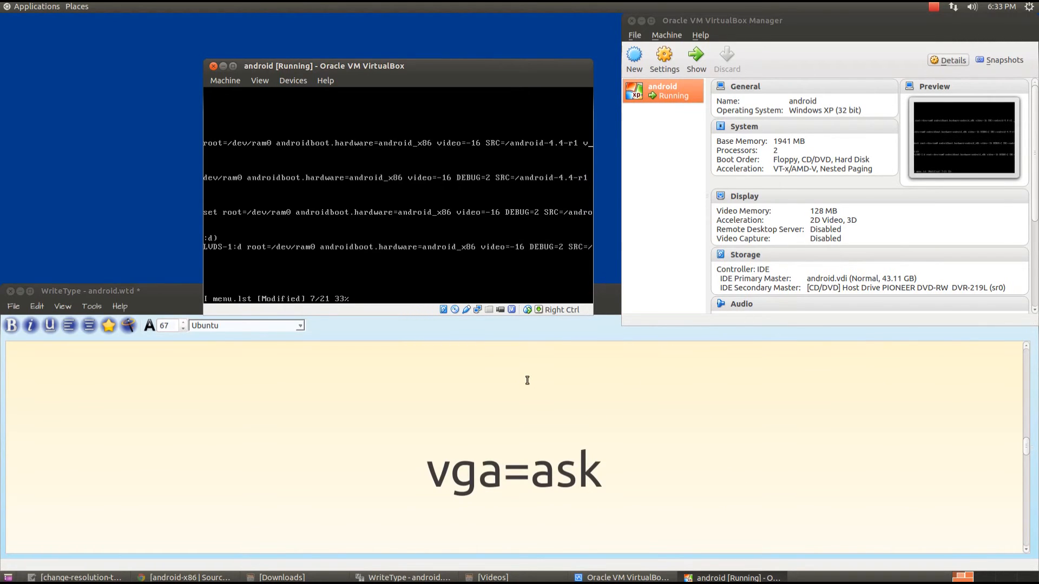
type("g")
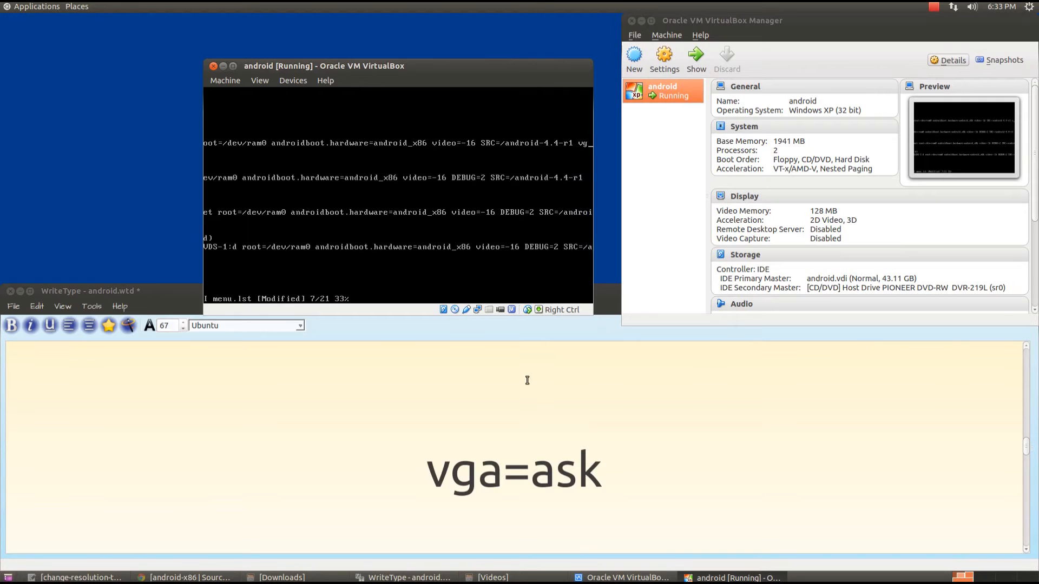
type("a=")
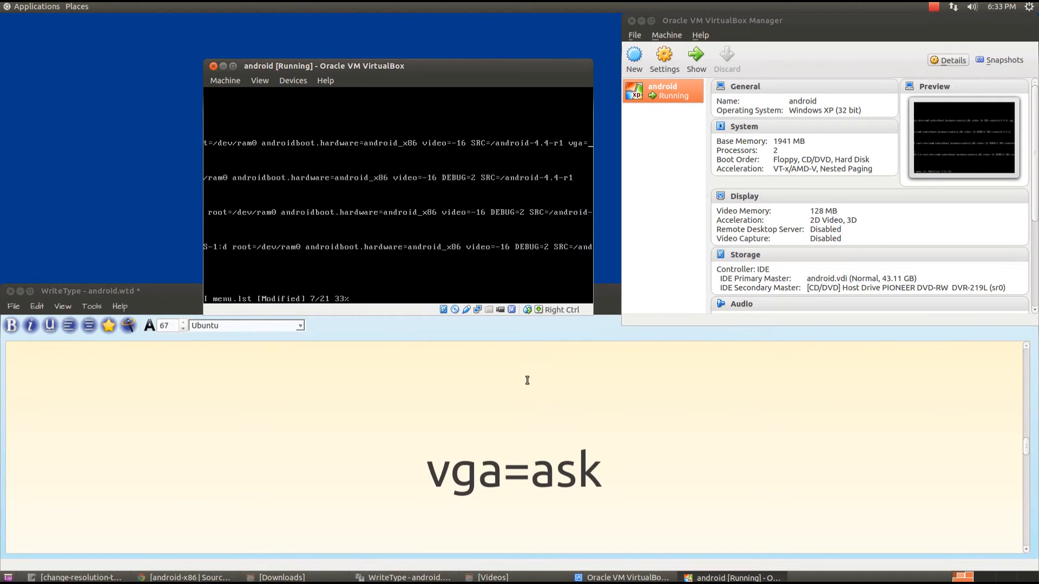
type("a")
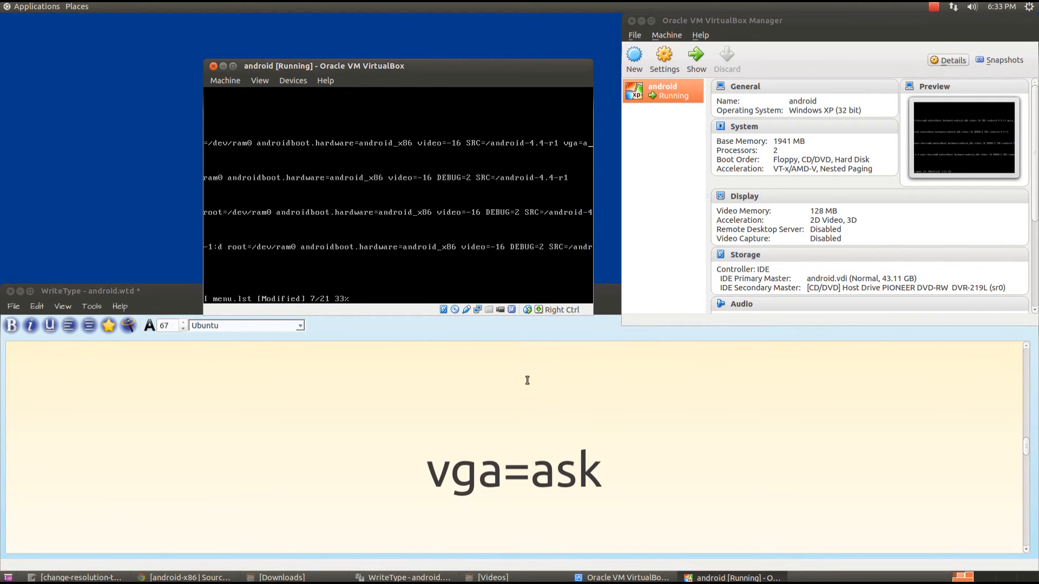
type("sk")
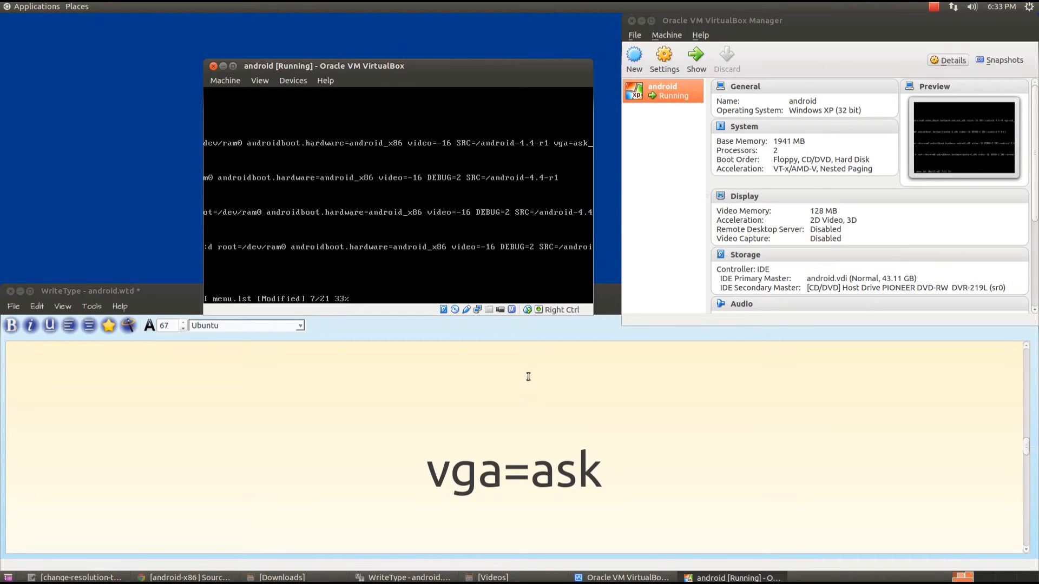
Step: Save menu.lst and quit vi with ":wq!", following the written instructions
scroll(604, 471, "down", 2)
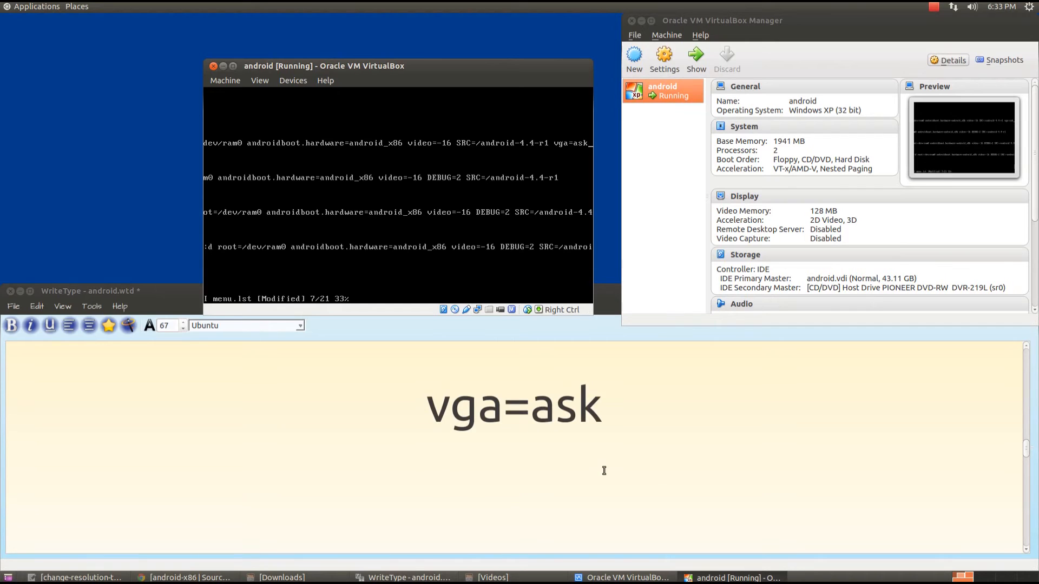
scroll(604, 471, "down", 10)
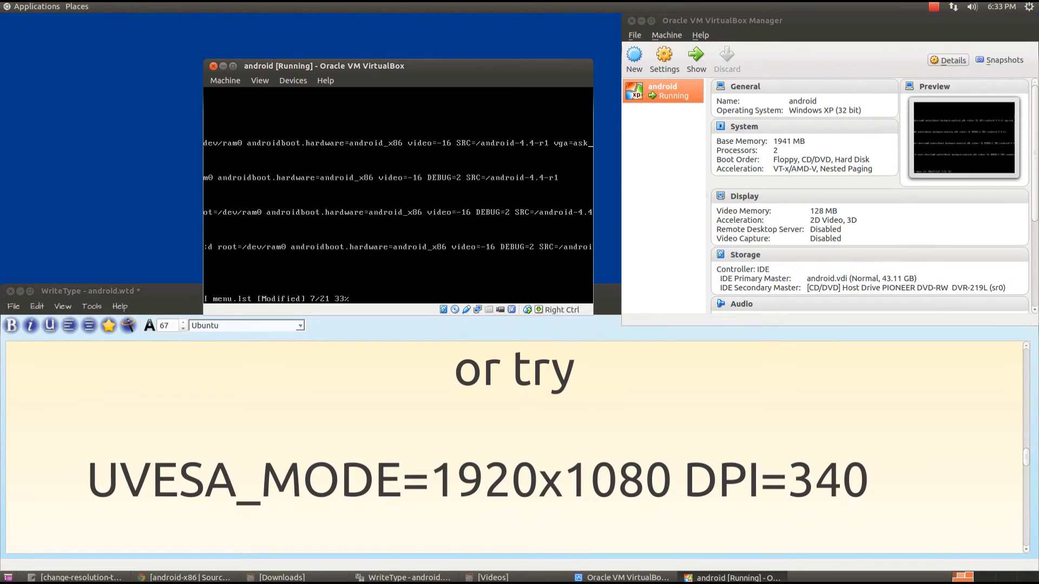
scroll(566, 406, "down", 2)
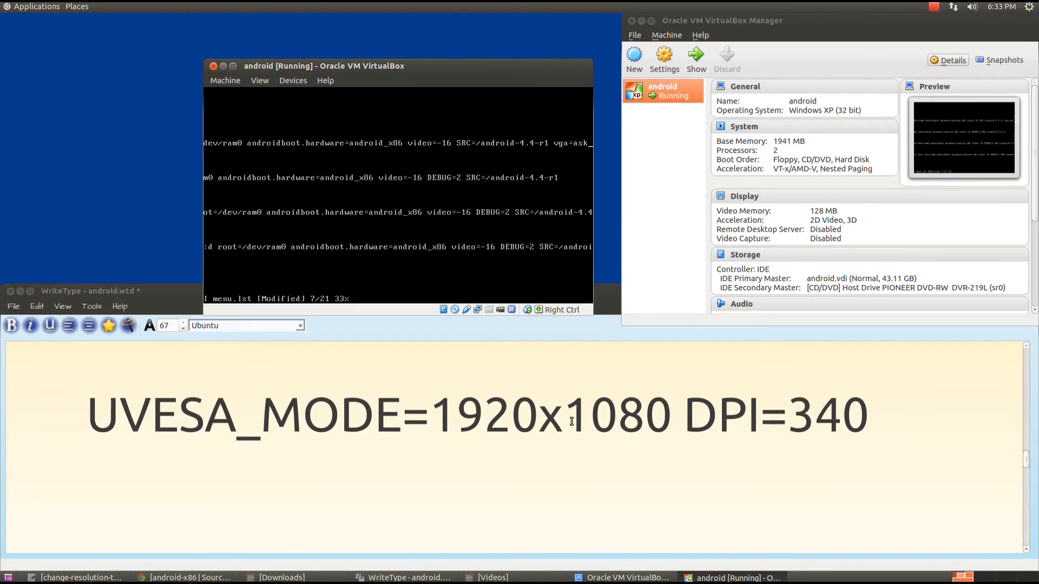
scroll(571, 421, "down", 3)
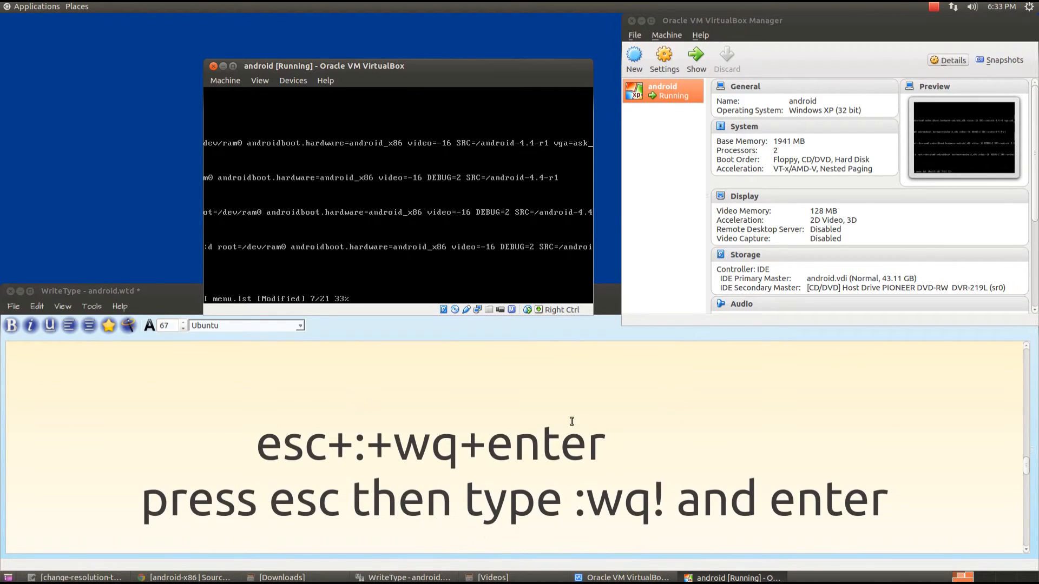
scroll(572, 421, "down", 1)
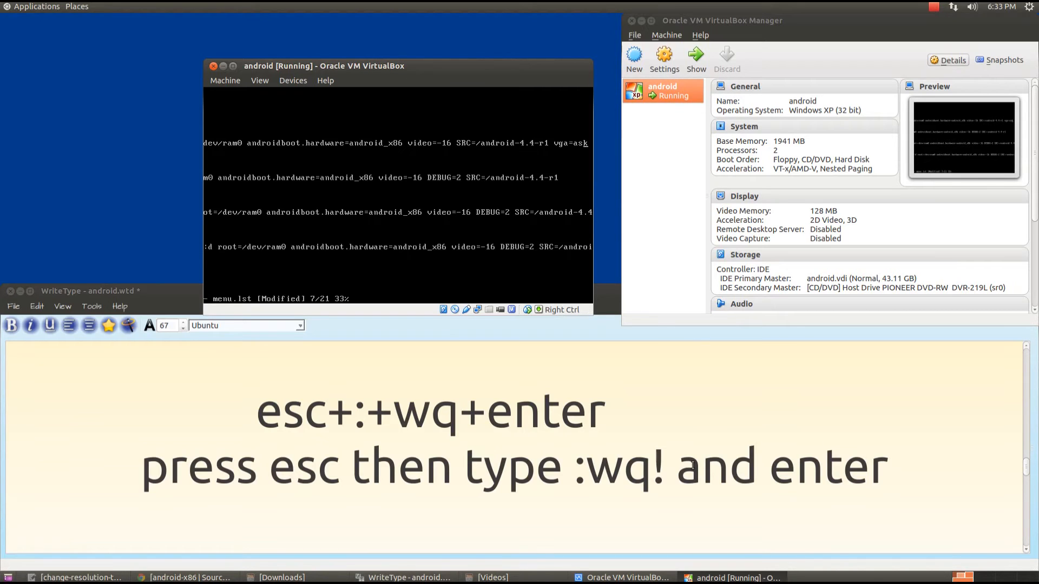
type(":wq!")
key("Return")
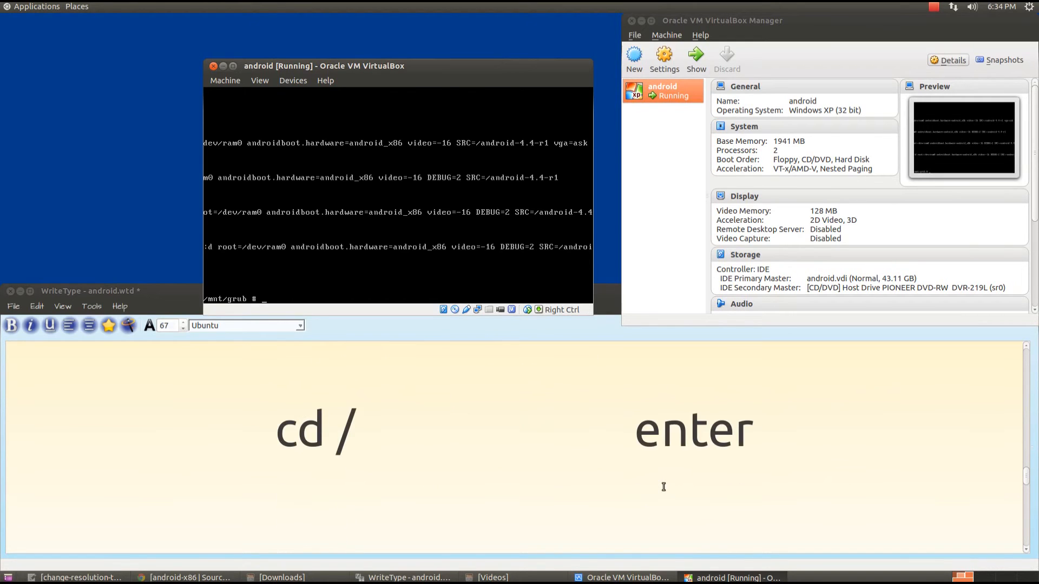
Step: Change to the root directory in the virtual machine's console and unmount /mnt with "umount /mnt"
type("cd /")
key("Return")
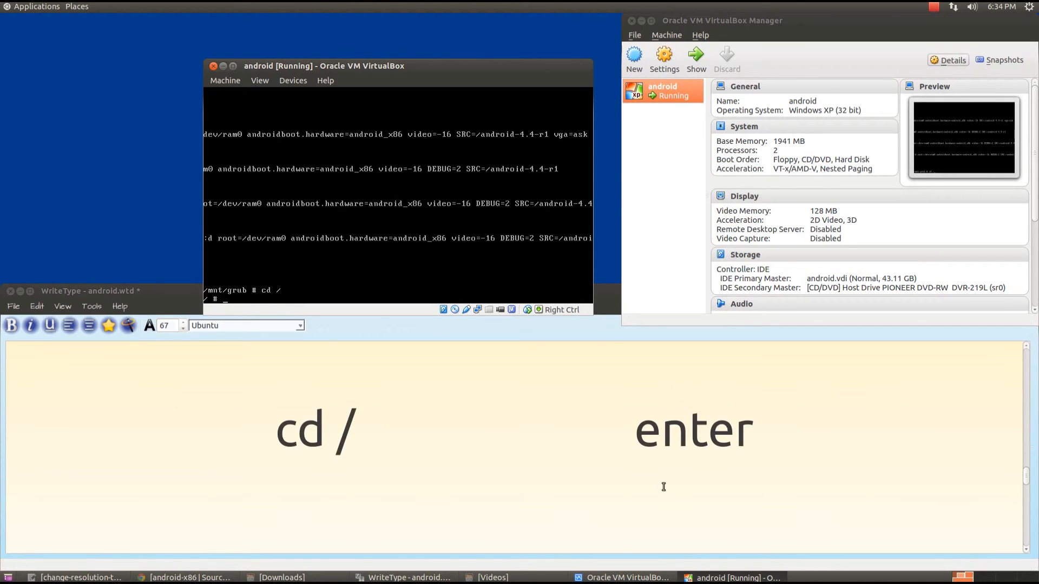
scroll(663, 487, "down", 3)
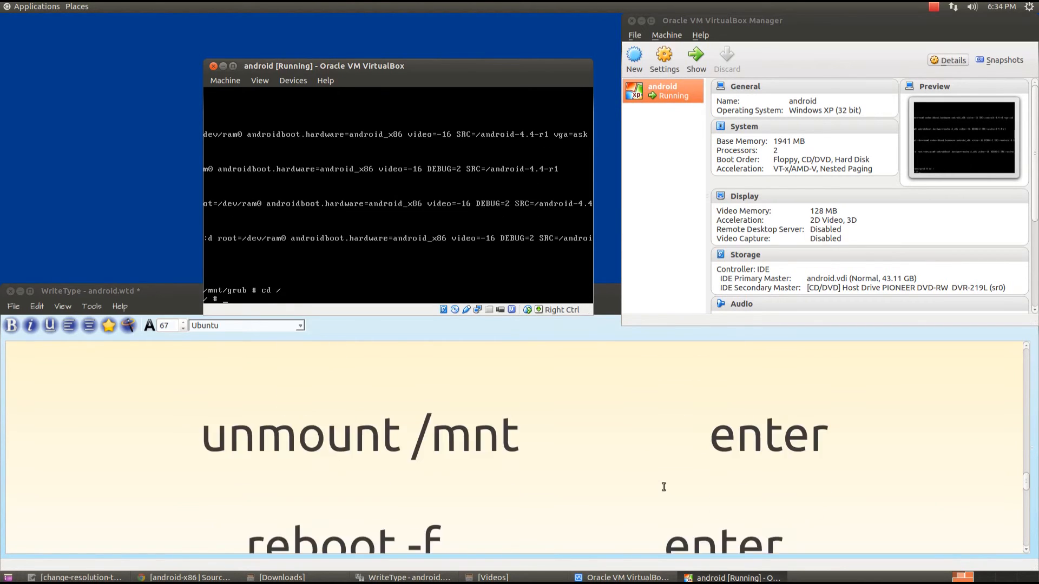
type("umount /mnt")
key("Return")
Step: Force a restart of the virtual machine from its console with "reboot -f"
scroll(665, 489, "down", 2)
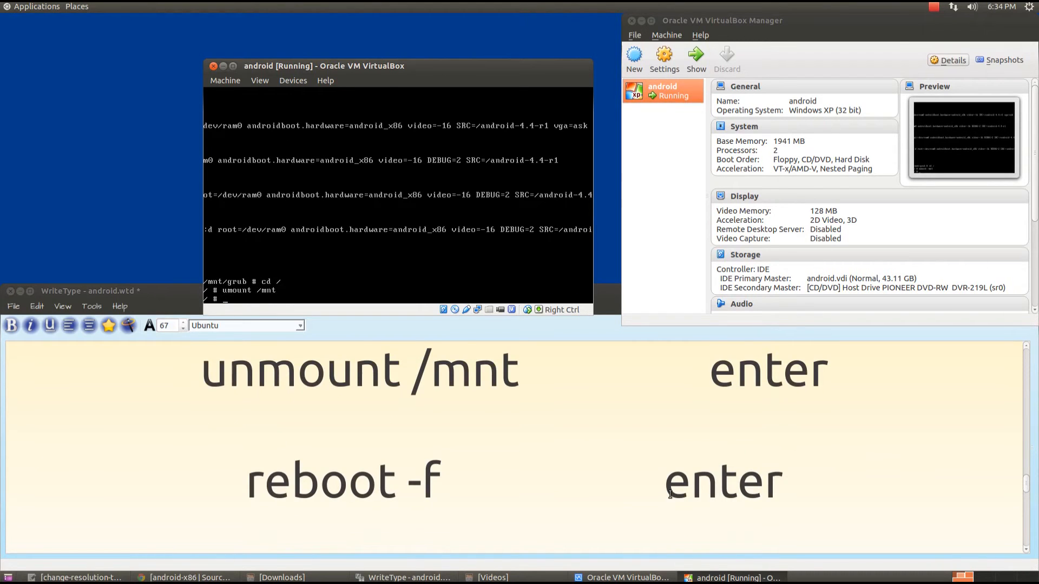
scroll(670, 495, "down", 1)
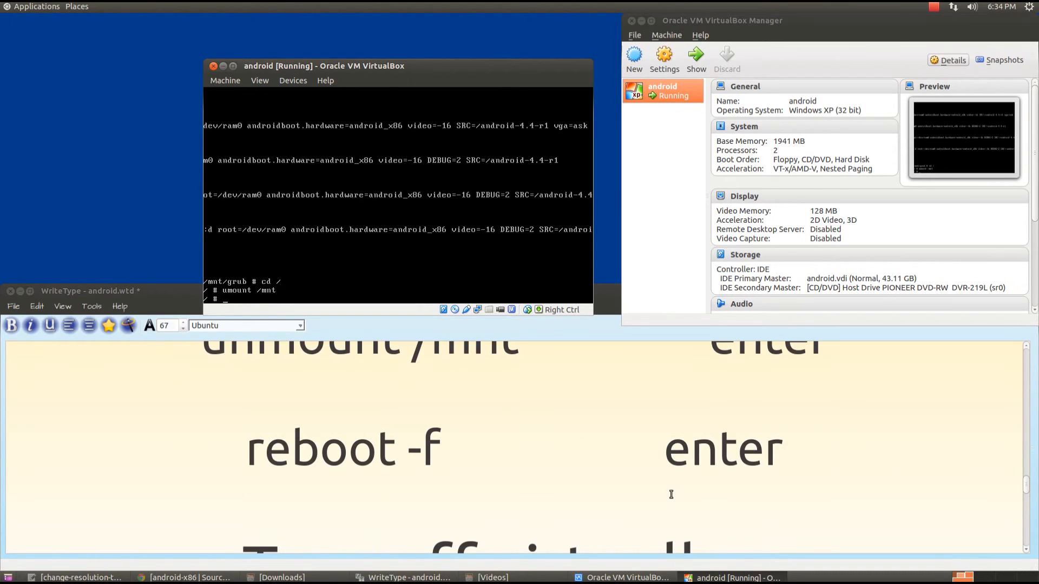
type("reboot -f")
key("Return")
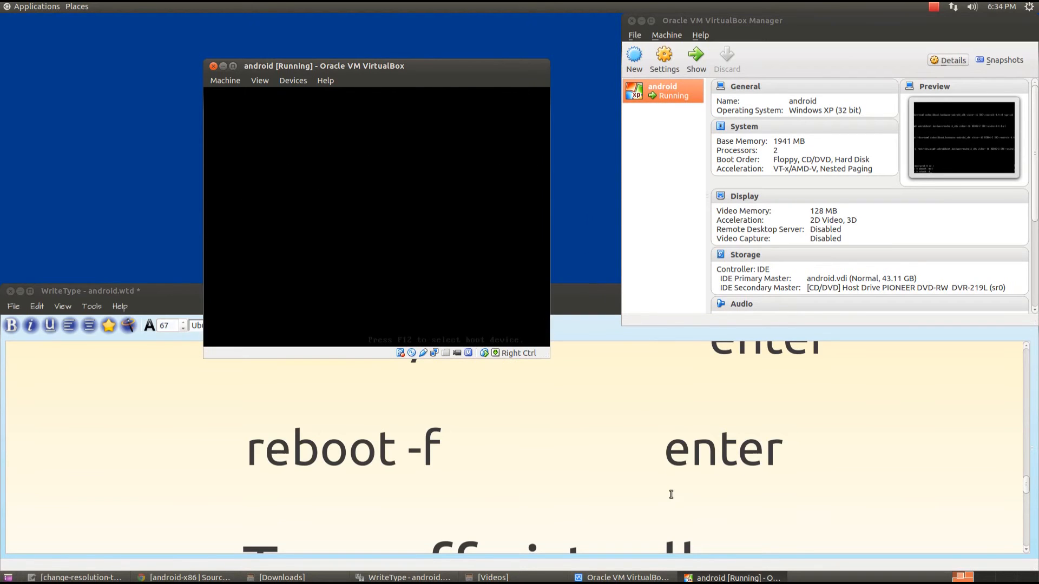
Step: Power off the android virtual machine and close the VirtualBox Manager
left_click(214, 66)
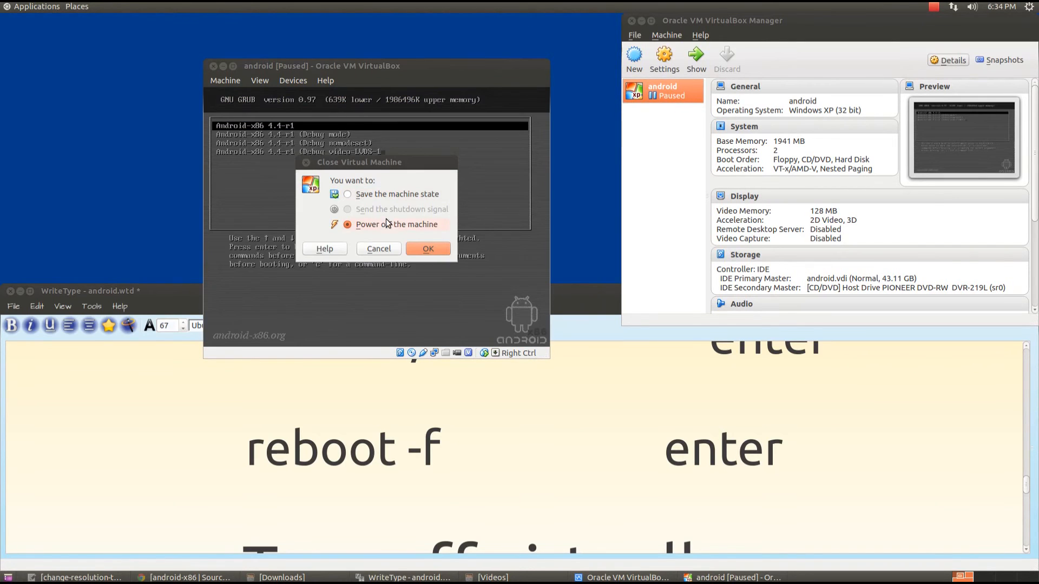
left_click(428, 249)
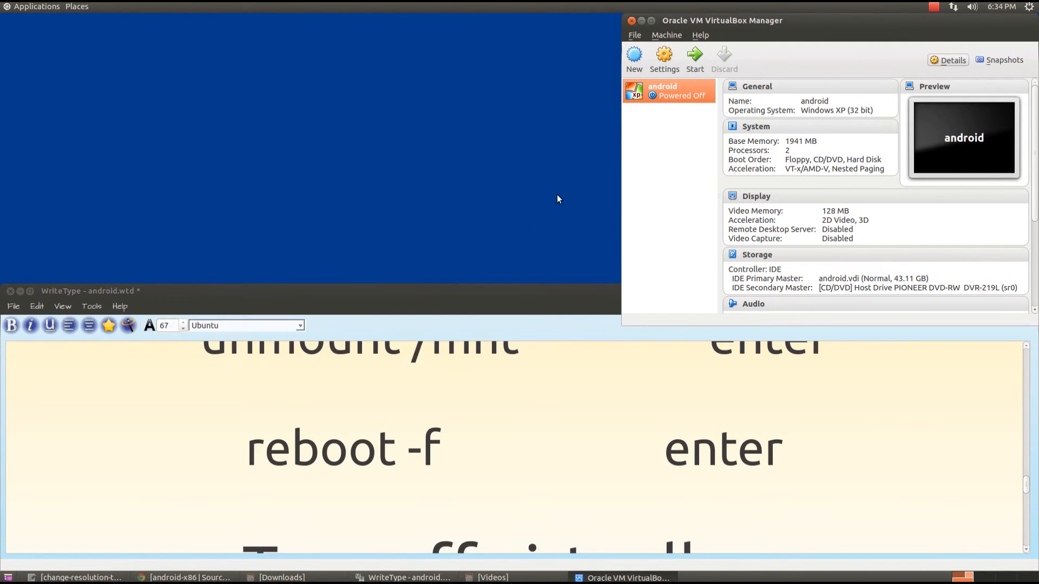
left_click(631, 21)
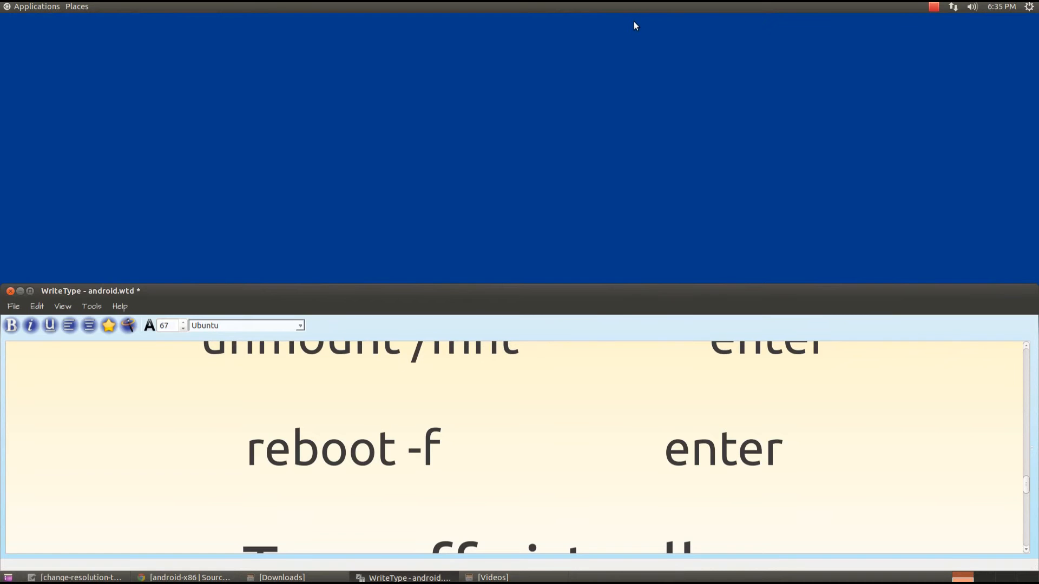
left_click(933, 7)
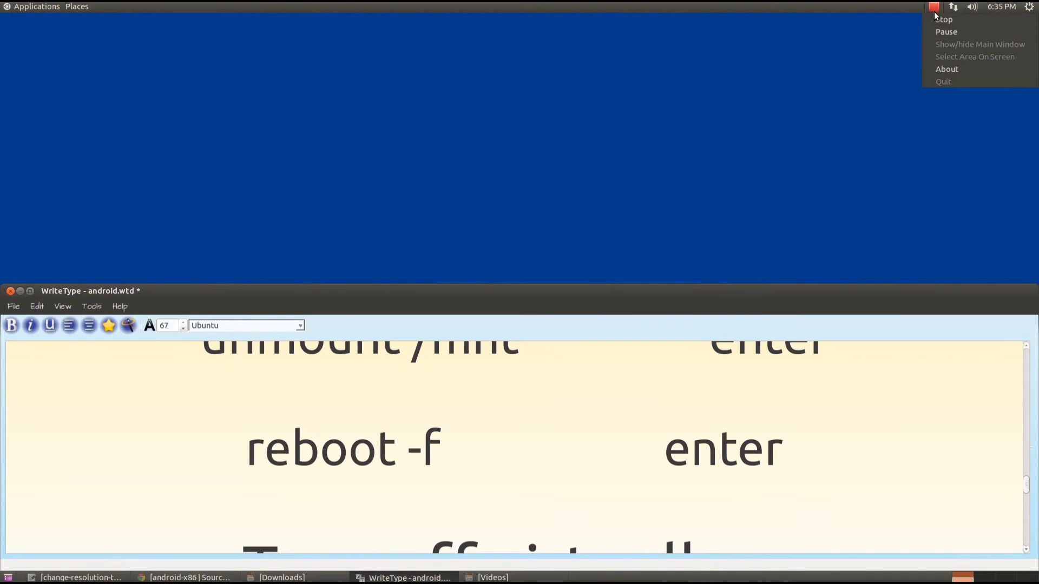
left_click(942, 20)
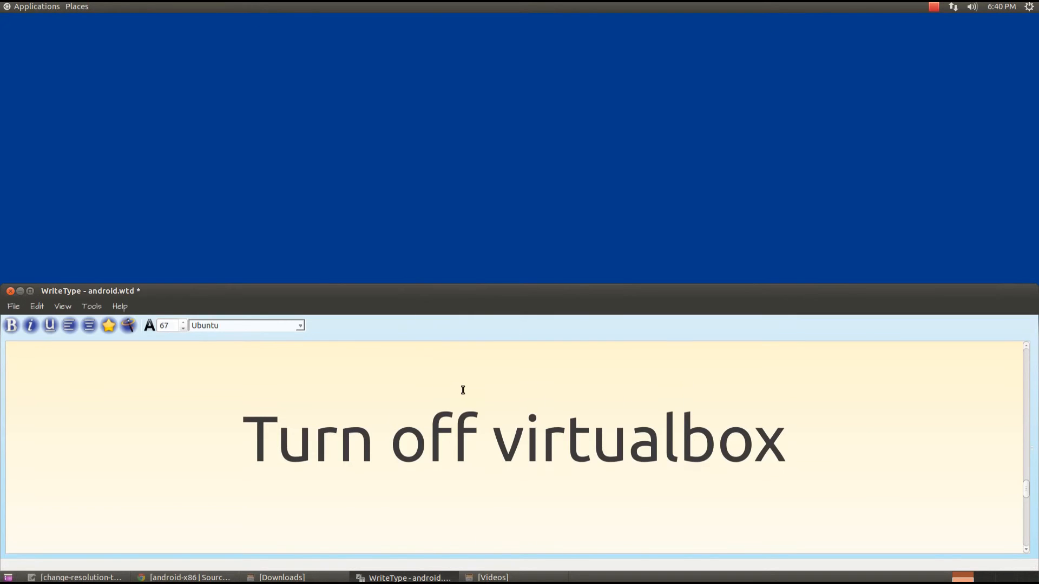
Step: Open a Terminal window on the host and move it to the middle of the desktop above the written instructions
scroll(459, 387, "down", 2)
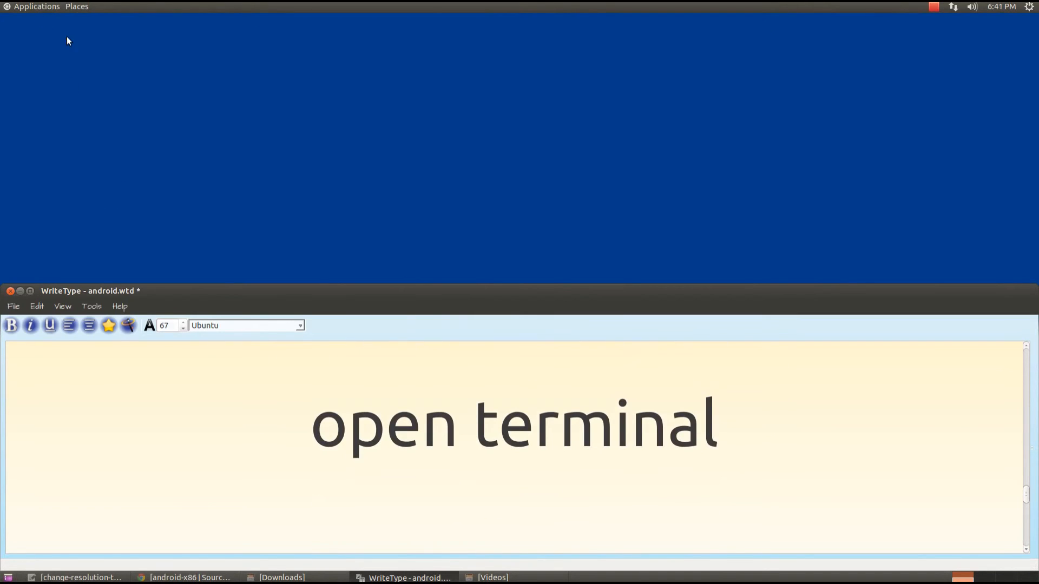
left_click(33, 8)
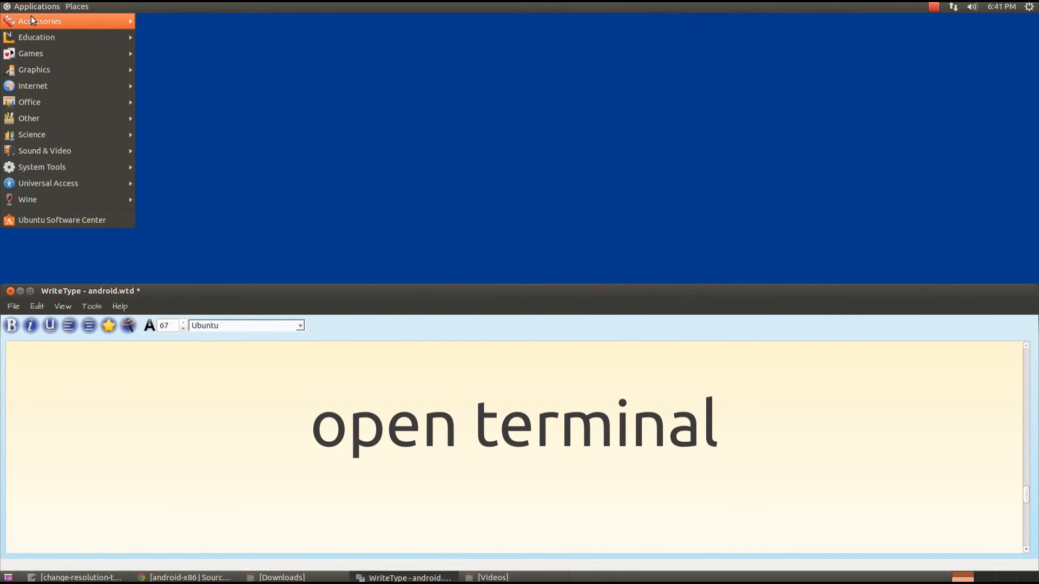
mouse_move(31, 15)
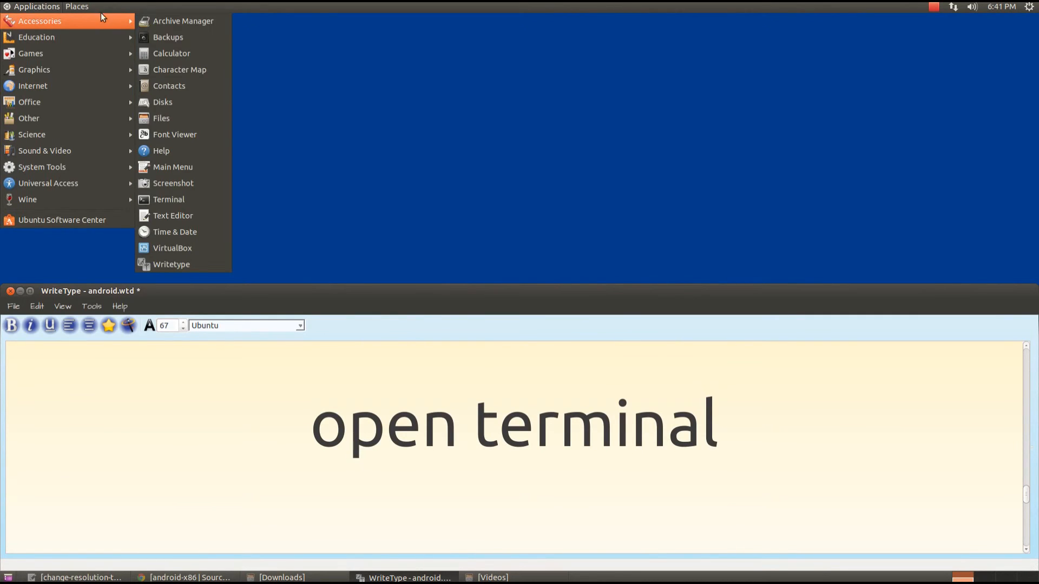
left_click(168, 198)
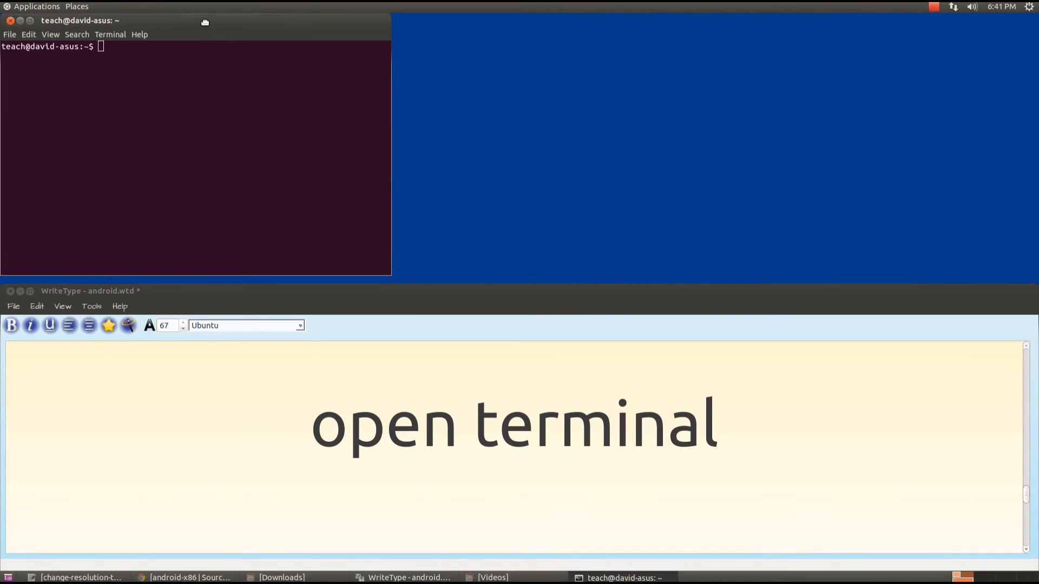
left_click_drag(204, 20, 429, 77)
Step: Copy the VBoxManage setextradata command from the change-resolution-terminal text file
scroll(445, 410, "down", 3)
scroll(445, 410, "down", 1)
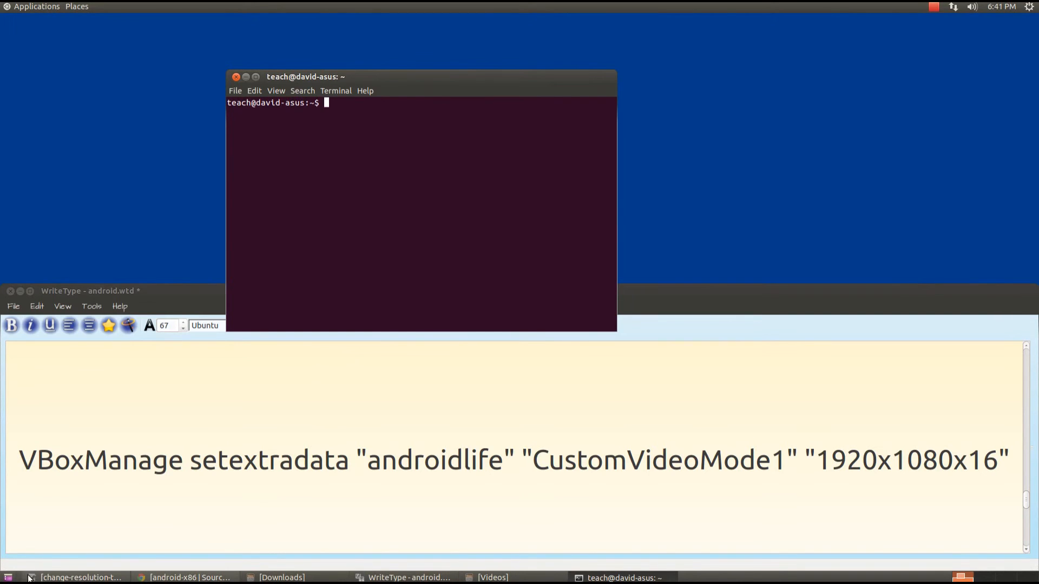
left_click(63, 579)
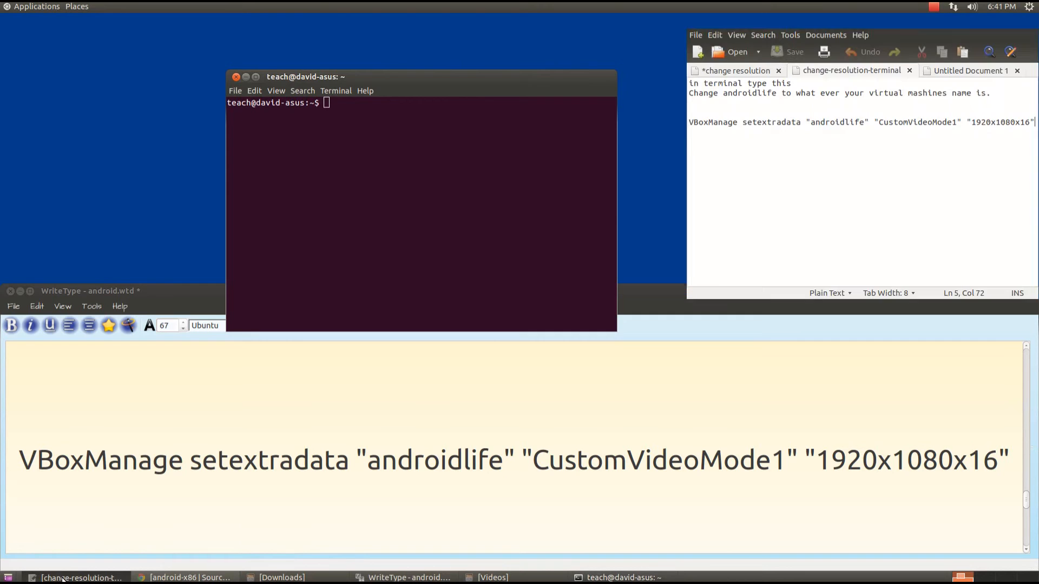
left_click_drag(692, 122, 1036, 119)
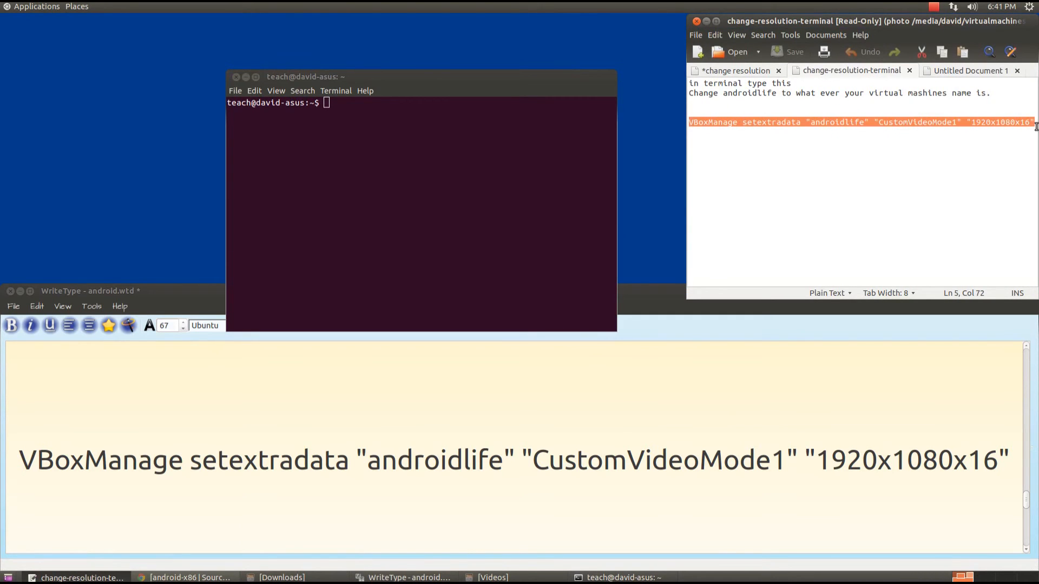
right_click(928, 119)
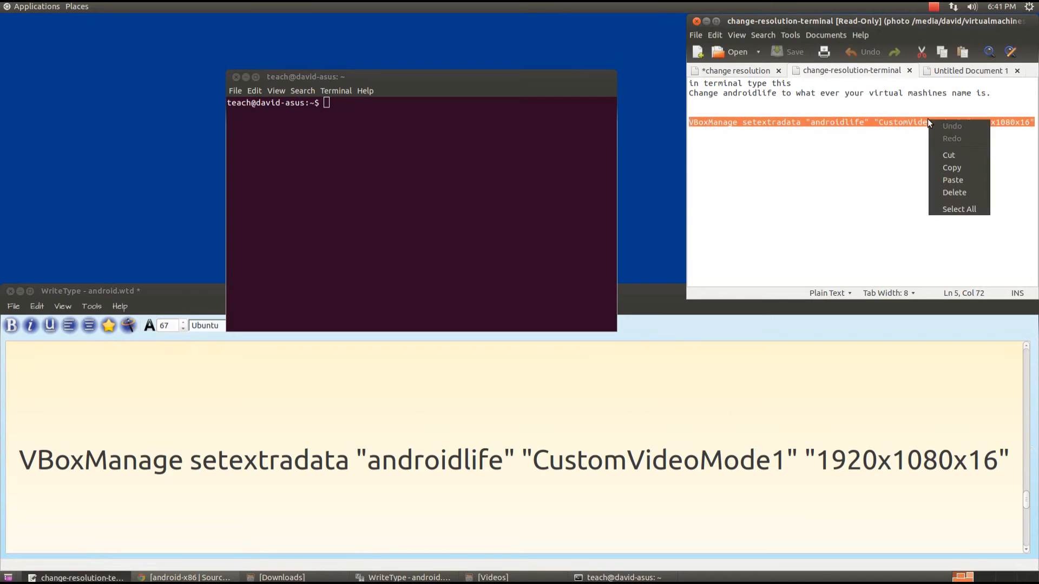
left_click(955, 167)
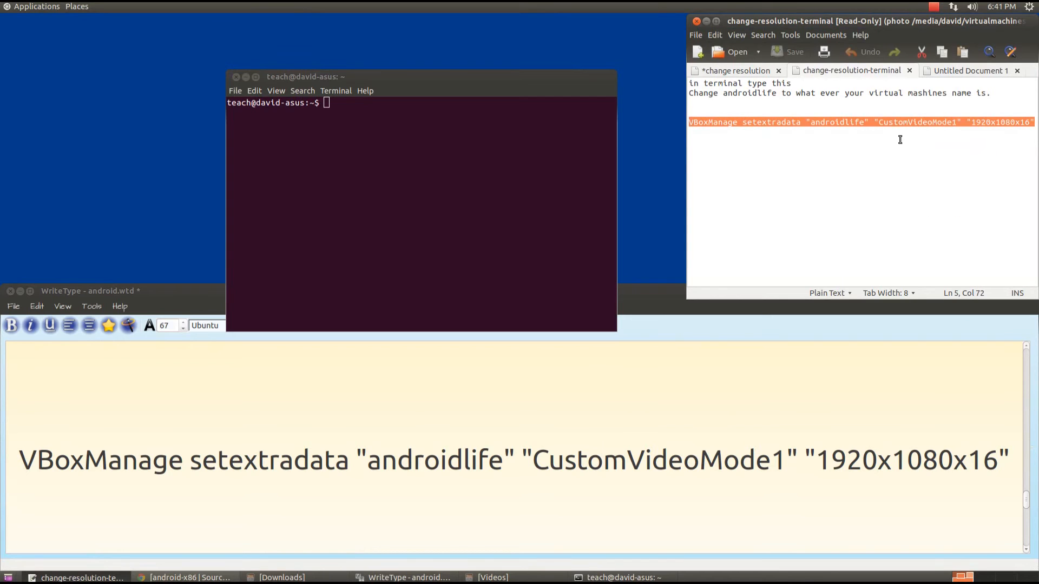
Step: Minimize the text editor and paste the copied VBoxManage command at the Terminal prompt without running it
left_click(708, 22)
right_click(341, 103)
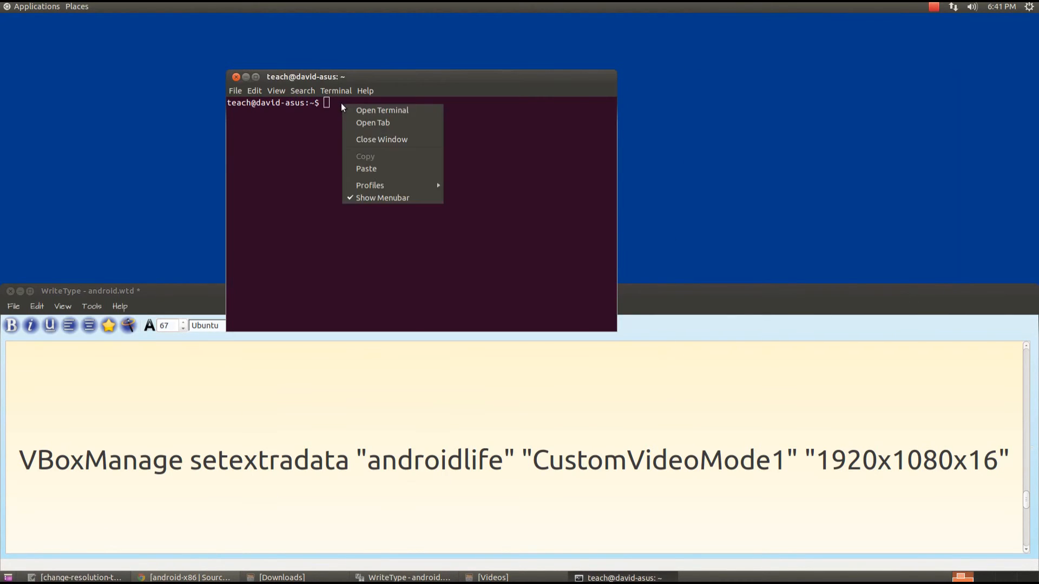
left_click(376, 160)
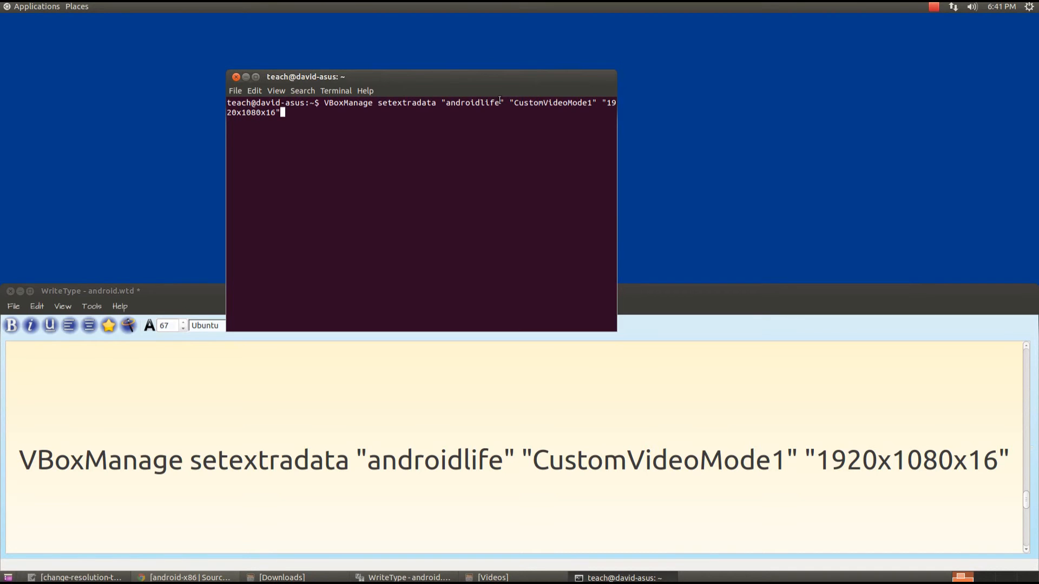
Step: Change the virtual machine name in the pasted command to "android"
key("Left")
key("Left")
key("Left")
key("Left")
key("Left")
key("Left")
key("Left")
key("Left")
key("Left")
key("Left")
key("Left")
key("Left")
key("Left")
key("Left")
key("Left")
key("Left")
key("Left")
key("Left")
key("Left")
key("Left")
key("Left")
key("Left")
key("Left")
key("Left")
key("Left")
key("Left")
key("Left")
key("Left")
key("Left")
key("Left")
key("BackSpace")
key("BackSpace")
key("Delete")
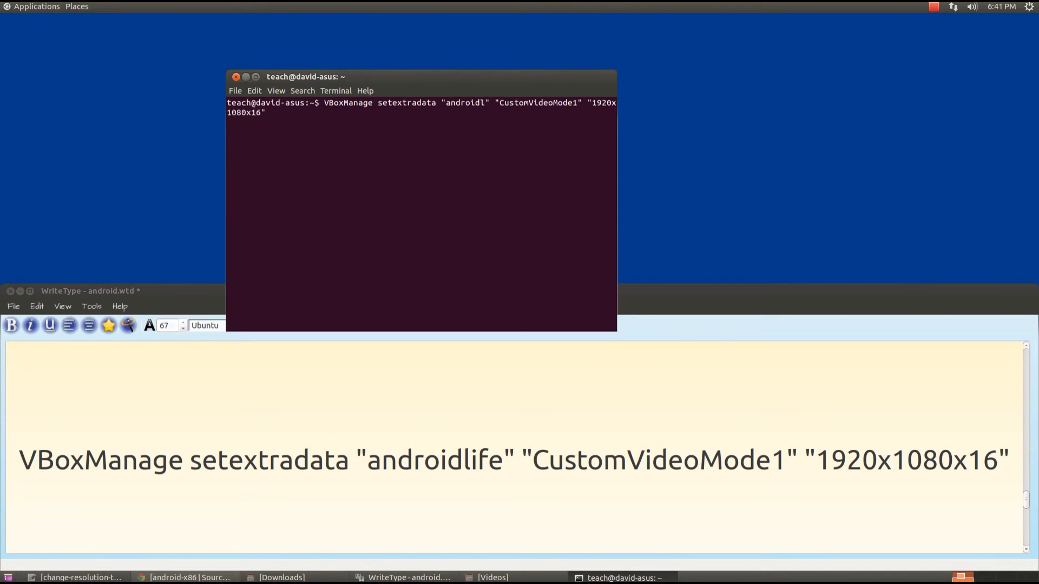
key("BackSpace")
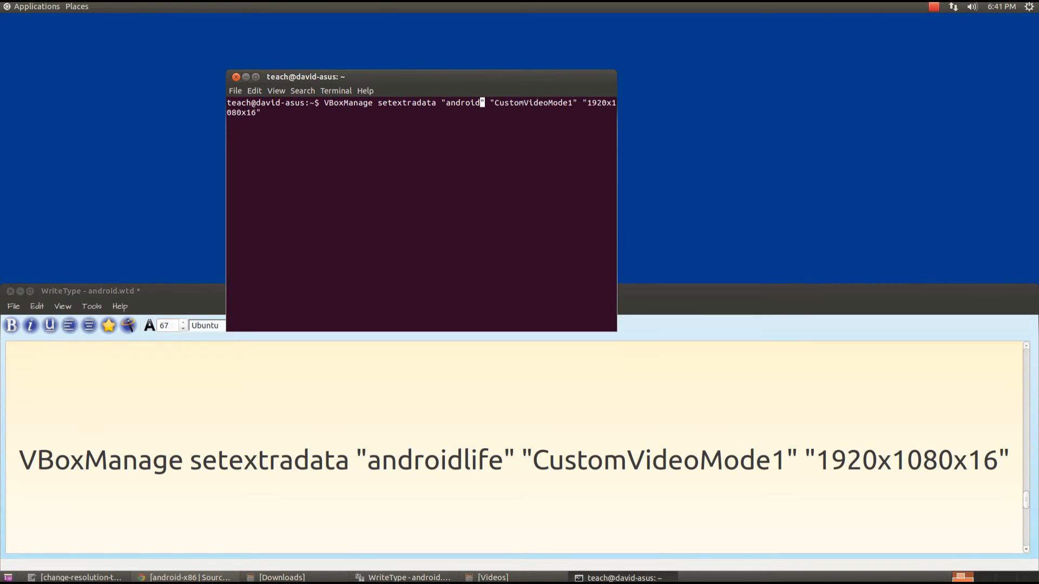
Step: Run VBoxManage setextradata "android" "CustomVideoMode1" "1920x1080x16" and close the Terminal window
key("Right")
key("Right")
key("Right")
key("Right")
key("Right")
key("Right")
key("Right")
key("Right")
key("Right")
key("Right")
key("Right")
key("Right")
key("Right")
key("Right")
key("Right")
key("Right")
key("Right")
key("Right")
key("Right")
key("Right")
key("End")
key("Return")
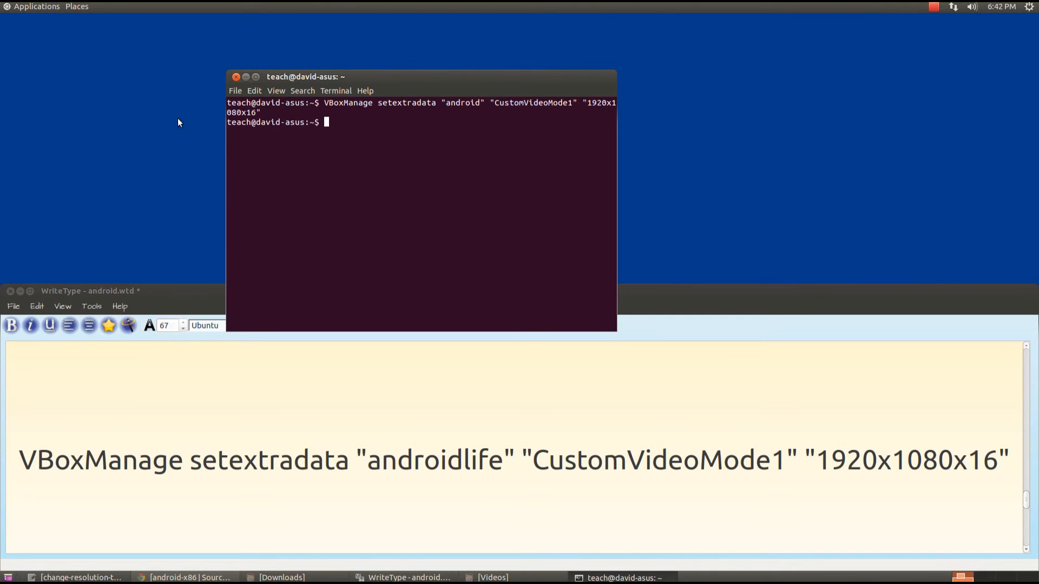
key("ctrl+c")
left_click(236, 77)
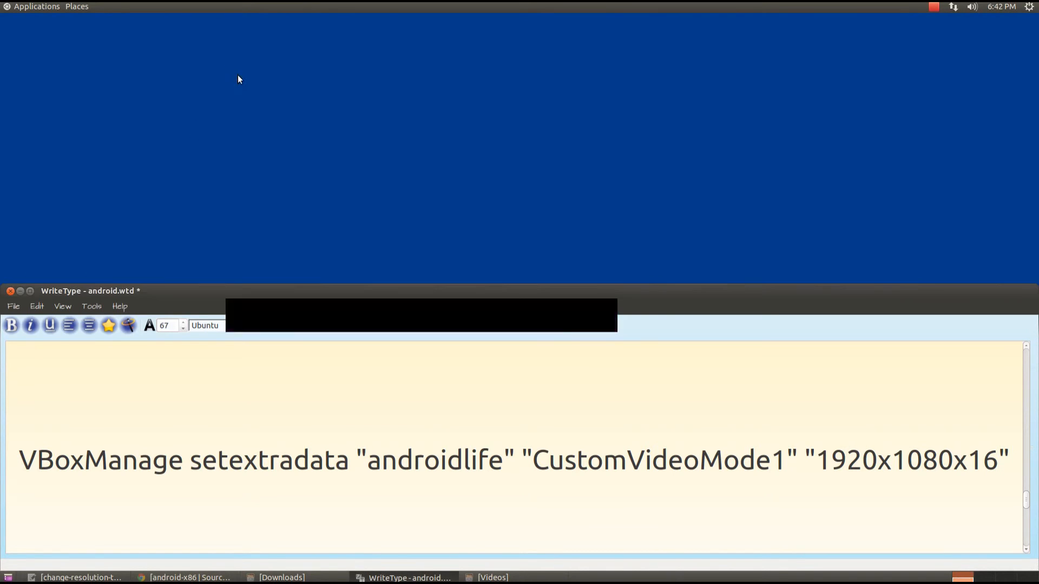
scroll(384, 424, "down", 1)
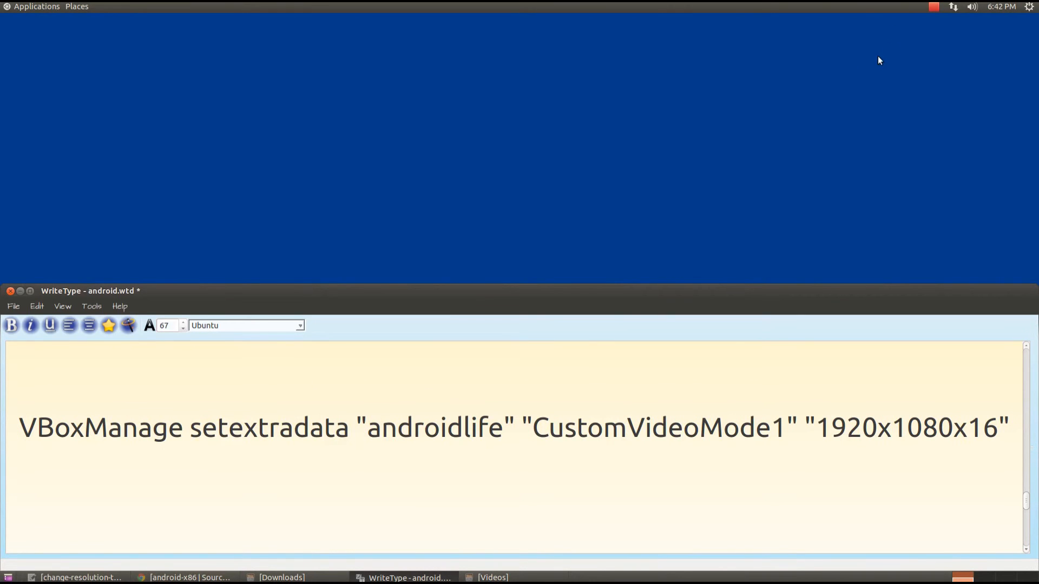
left_click(934, 8)
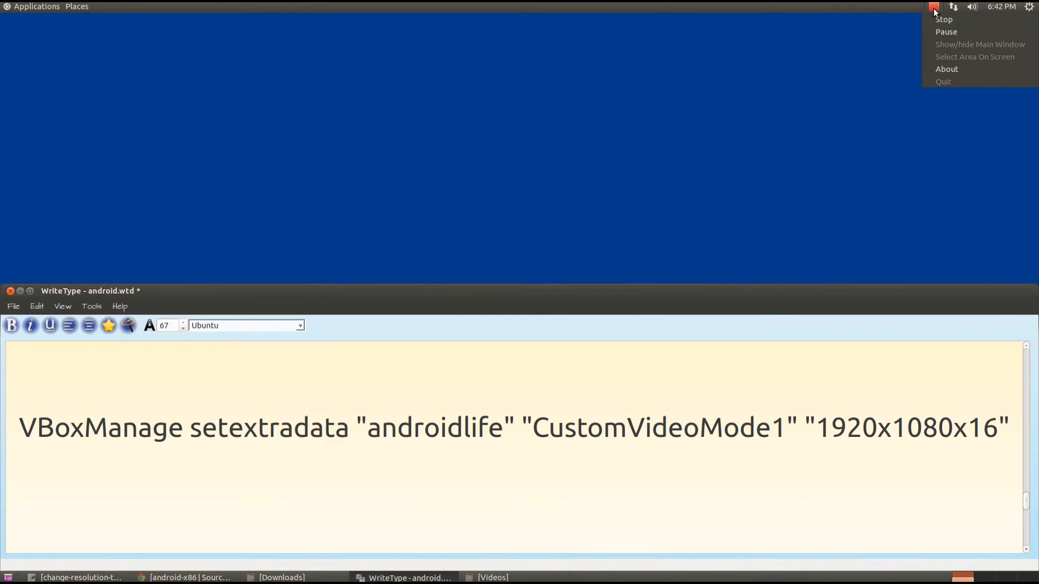
left_click(935, 20)
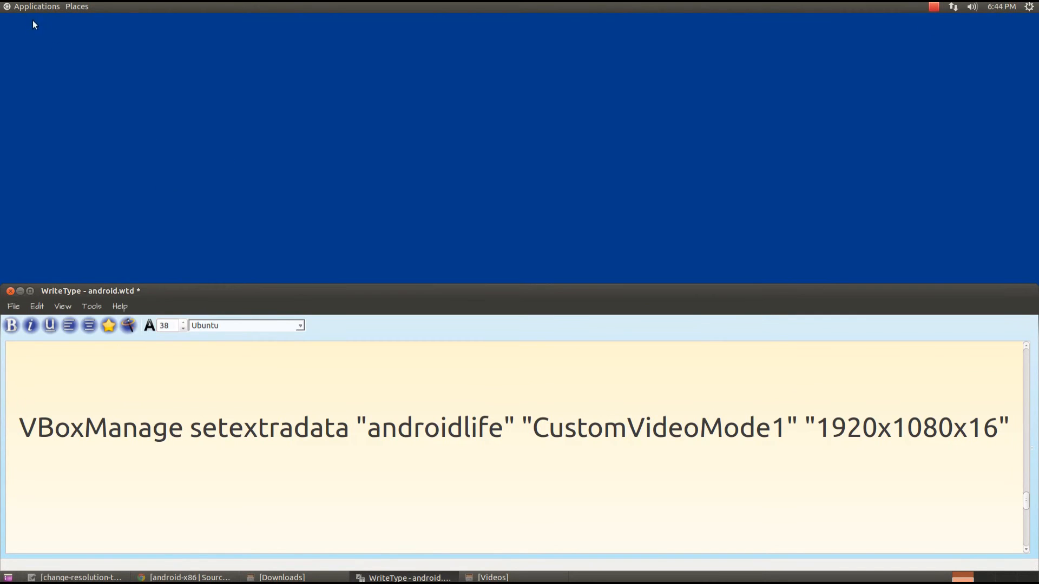
Step: Open the Oracle VM VirtualBox Manager on the host
left_click(38, 7)
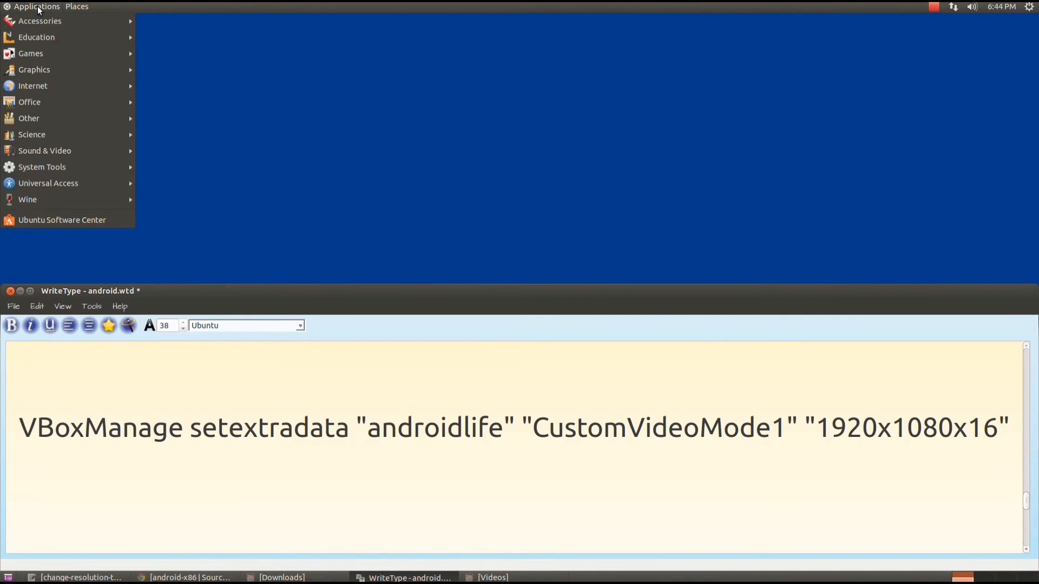
mouse_move(85, 21)
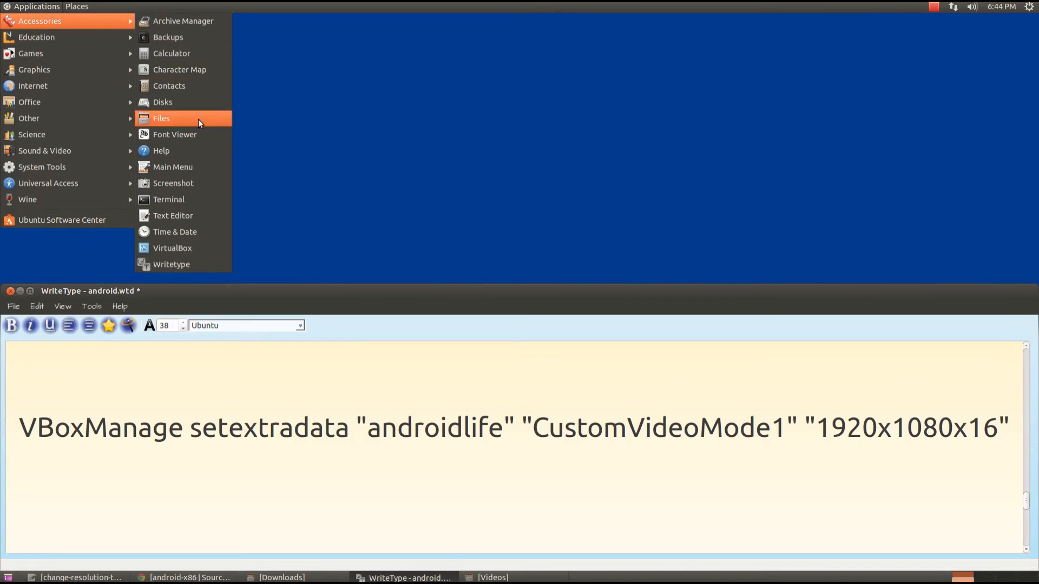
left_click(192, 249)
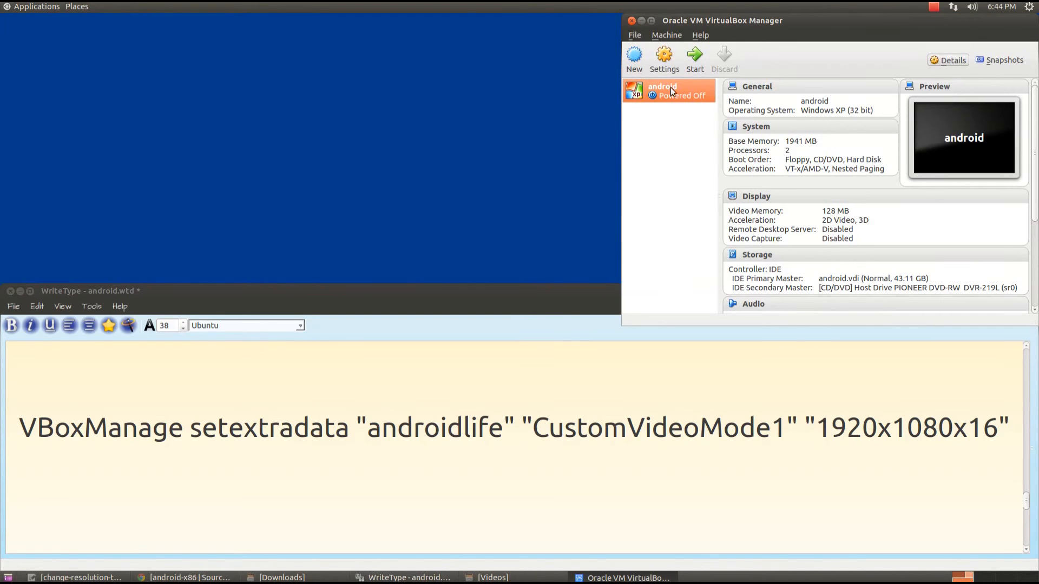
Step: Change the virtual machine name in the written VBoxManage instruction in WriteType to "android"
left_click(501, 430)
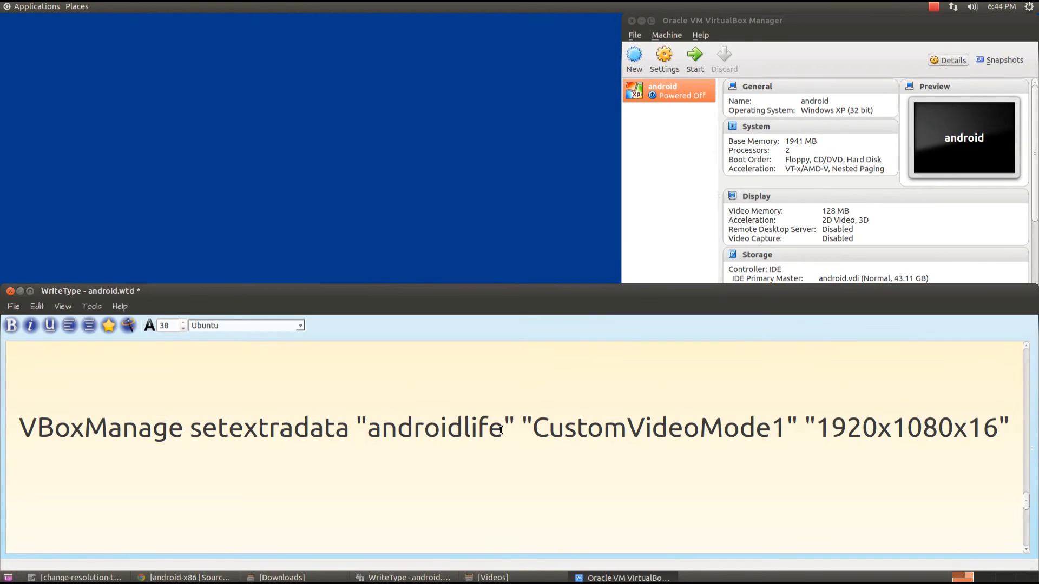
key("BackSpace")
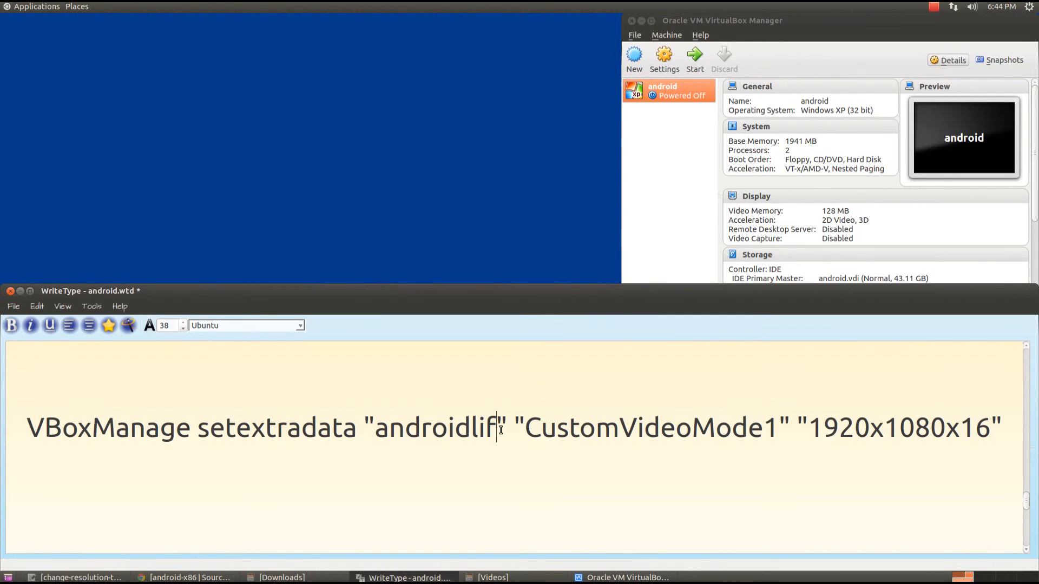
key("BackSpace")
key("BackSpace")
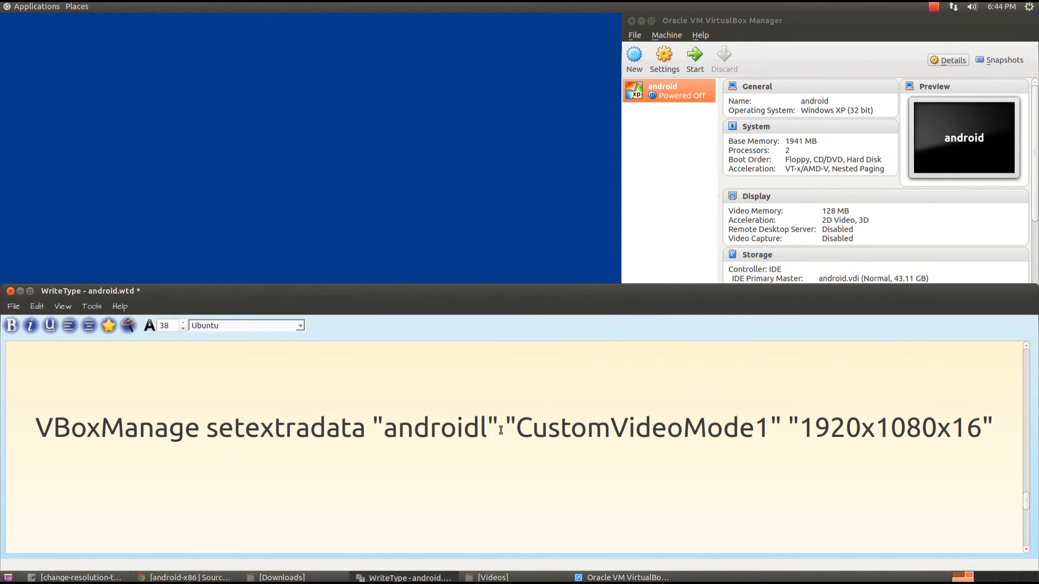
key("BackSpace")
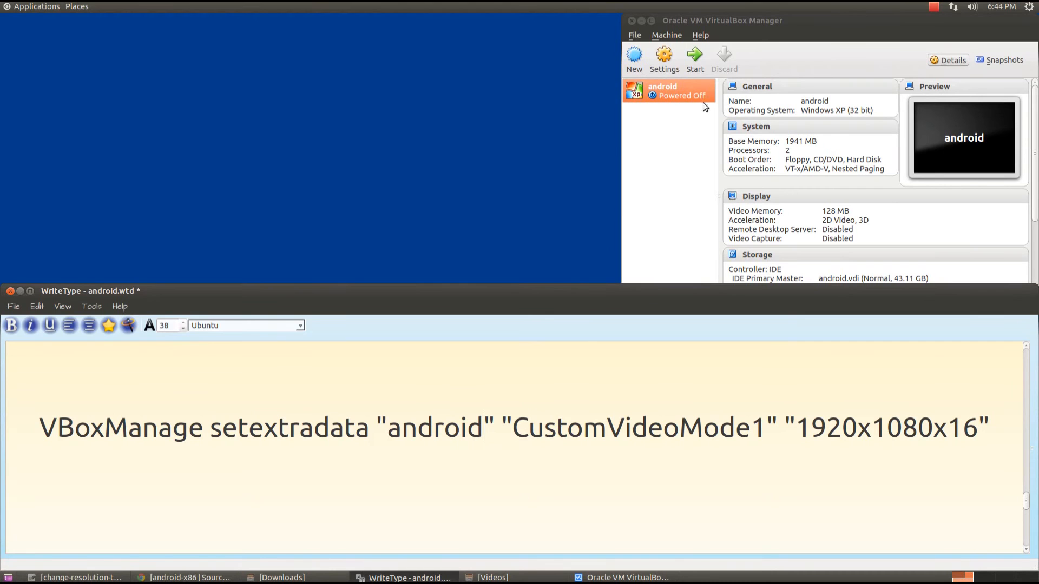
Step: Move the VirtualBox Manager to the middle of the desktop, start the android virtual machine and capture input in its window
left_click(822, 29)
left_click_drag(801, 23, 560, 37)
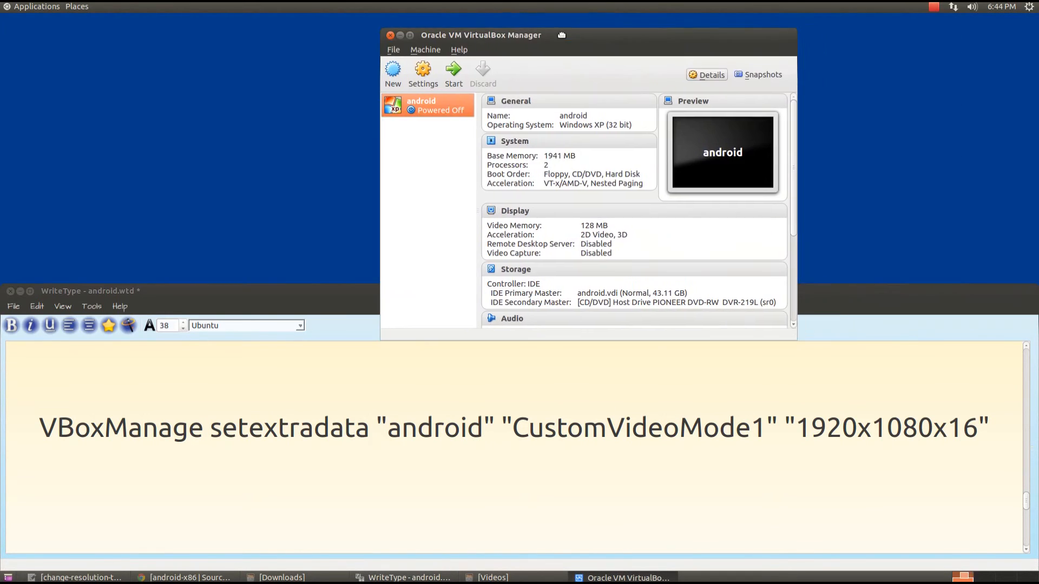
left_click(454, 87)
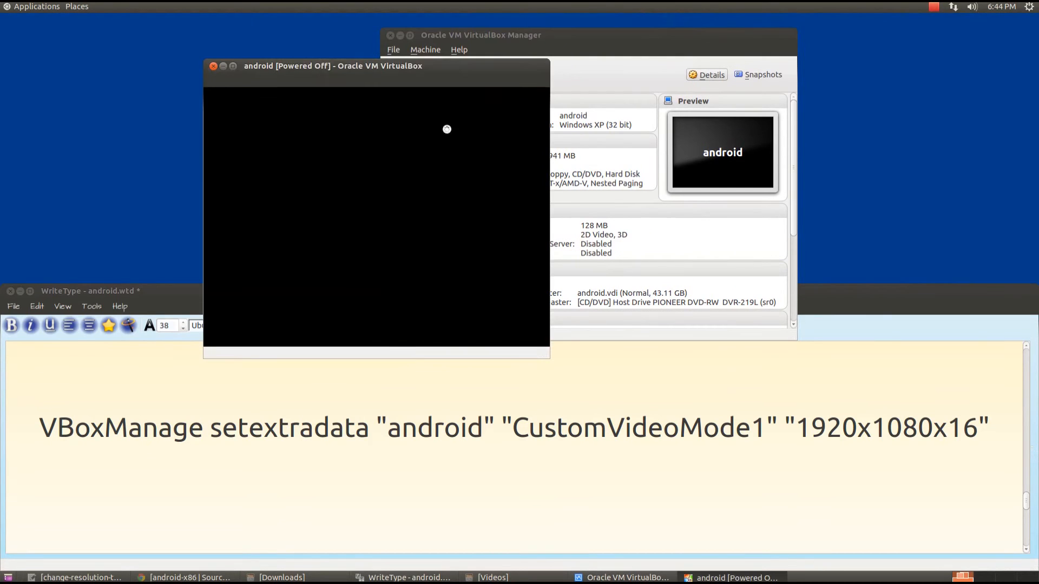
left_click(525, 101)
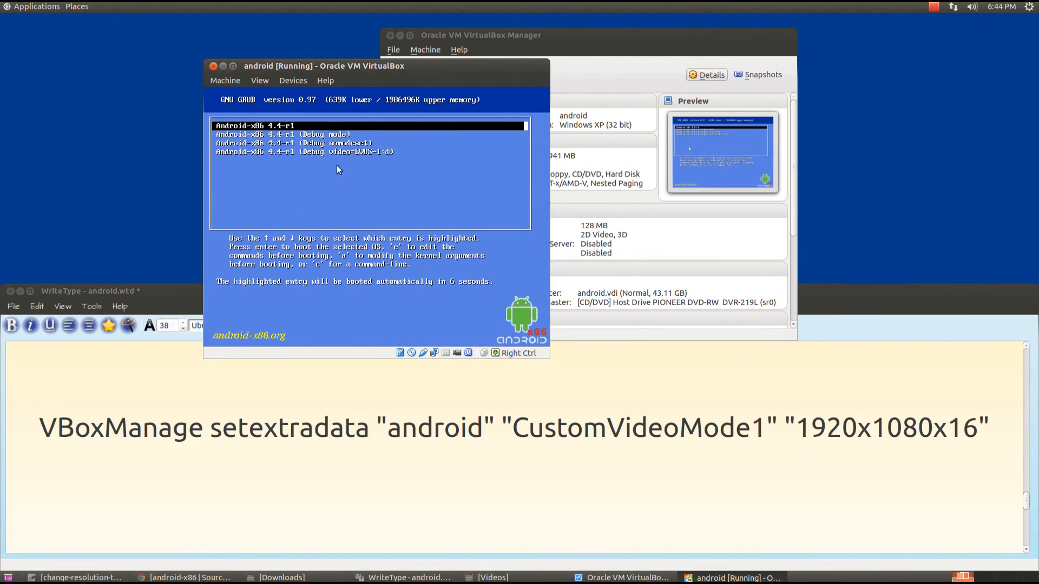
left_click(390, 200)
left_click(400, 294)
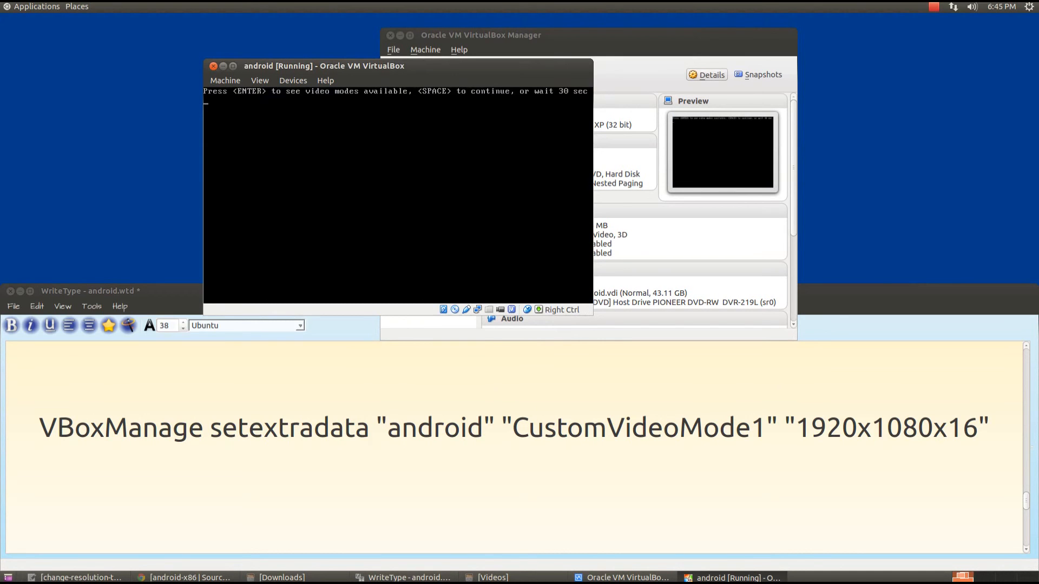
Step: List the available video modes at the boot prompt and boot Android with mode 360 (1920x1080x16)
key("Return")
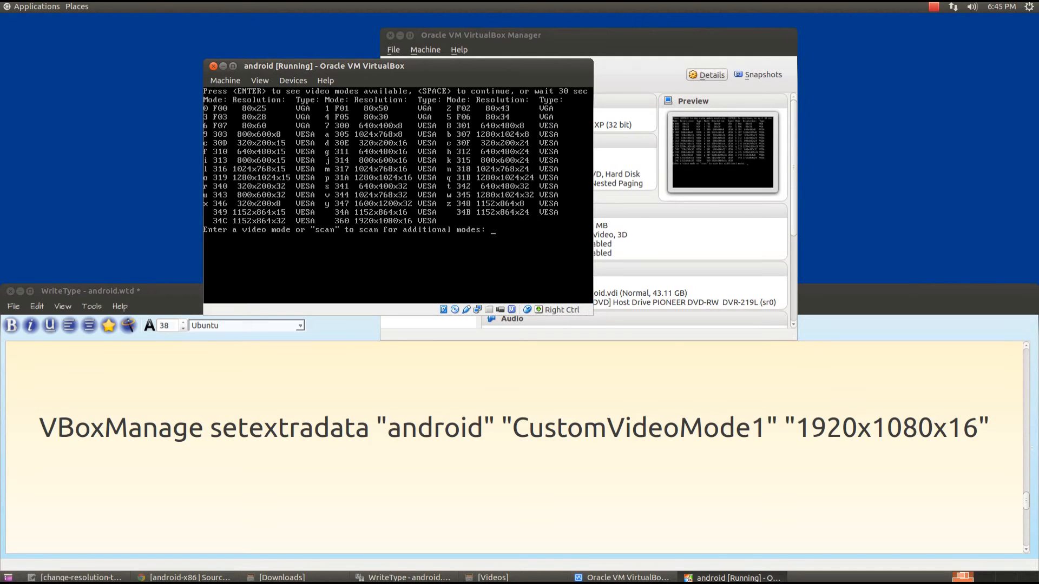
type("360")
key("Control_R")
left_click(215, 81)
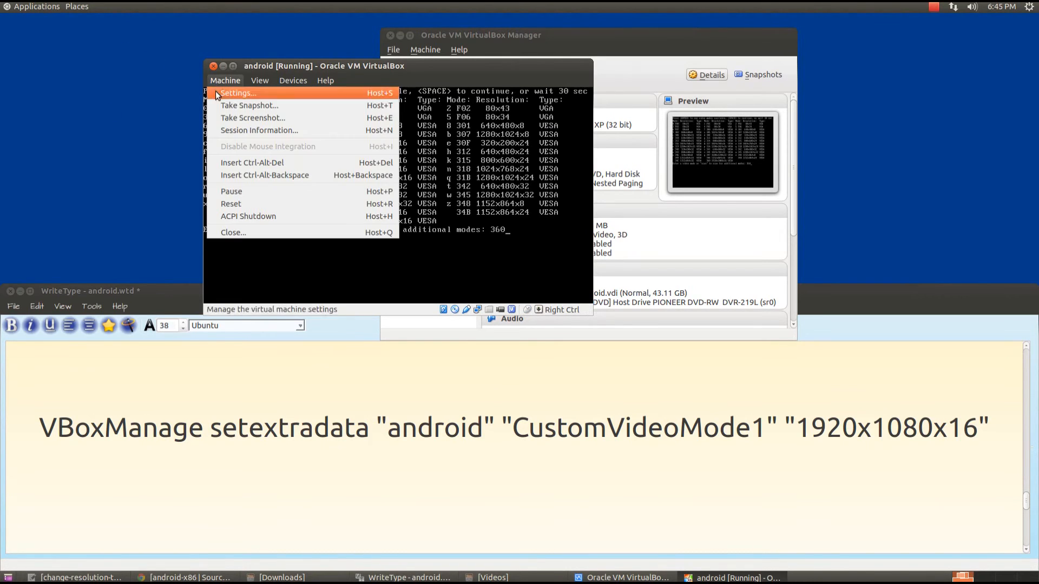
left_click(178, 89)
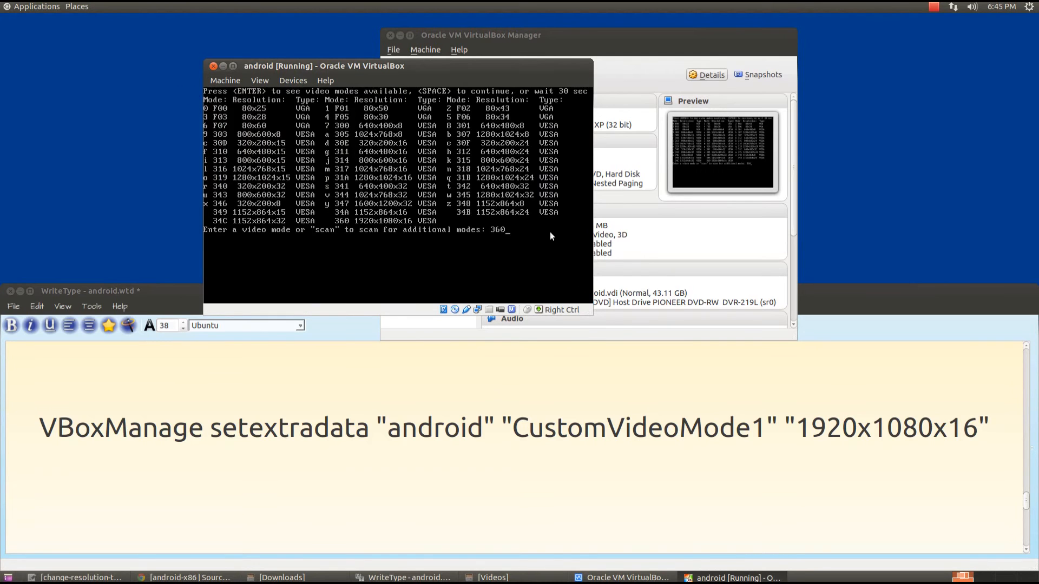
left_click(523, 227)
left_click(433, 270)
type("360")
key("Return")
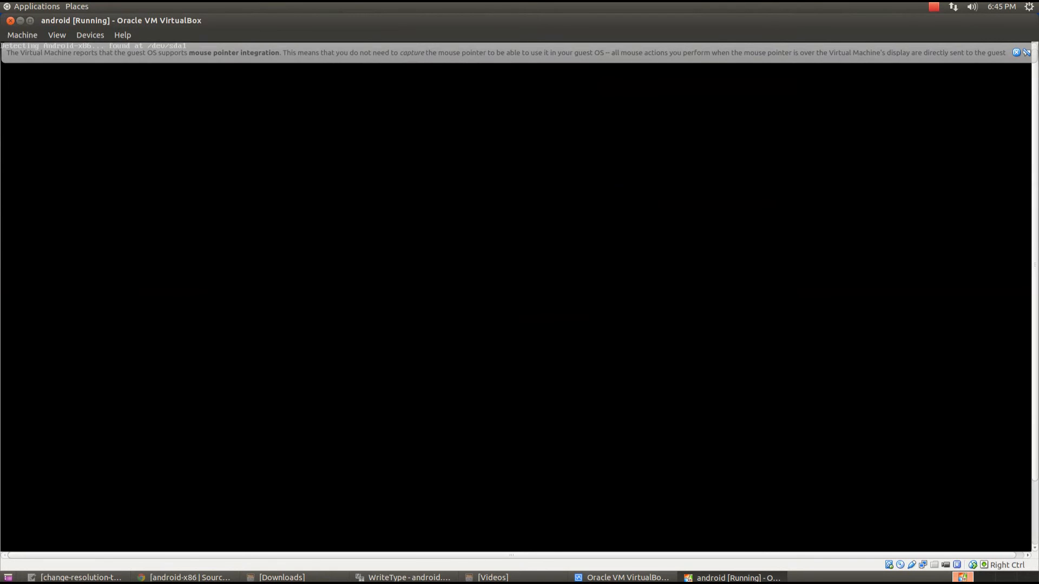
Step: Dismiss the mouse pointer integration notice and disable mouse integration for the running virtual machine
left_click(1015, 52)
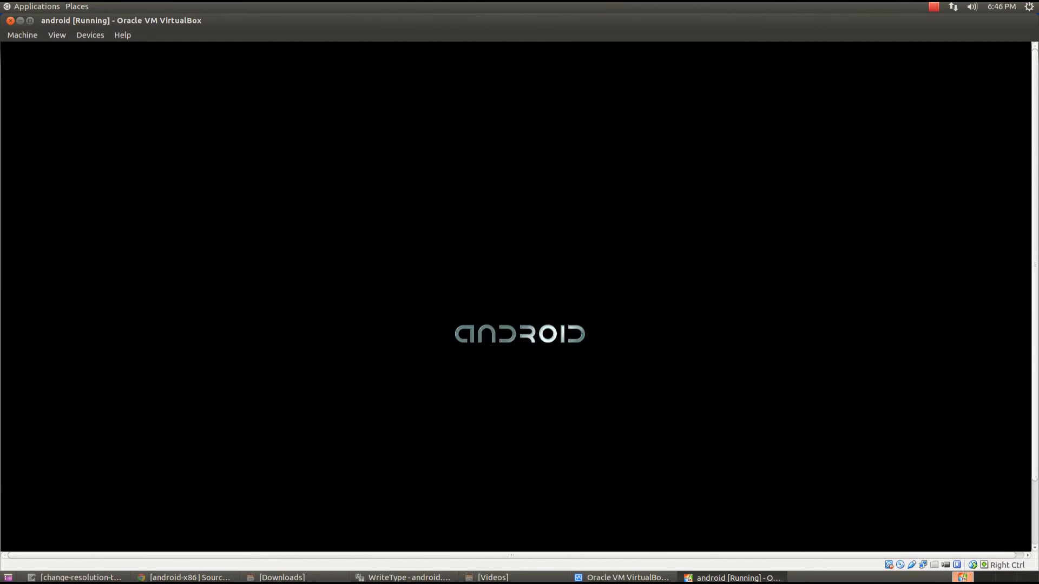
left_click(22, 36)
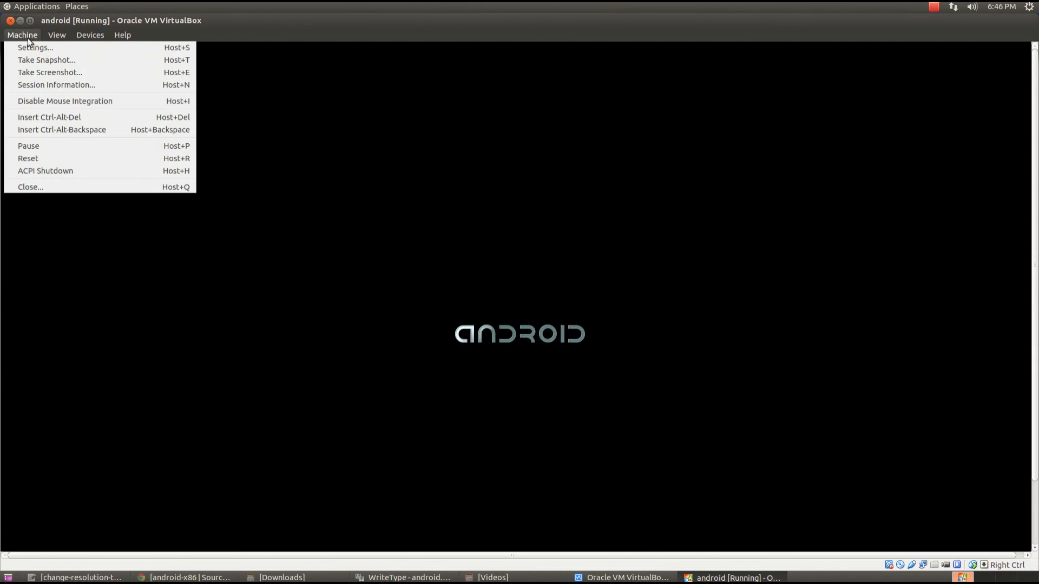
left_click(51, 101)
Step: Switch the android virtual machine to fullscreen mode and confirm the switch
left_click(57, 34)
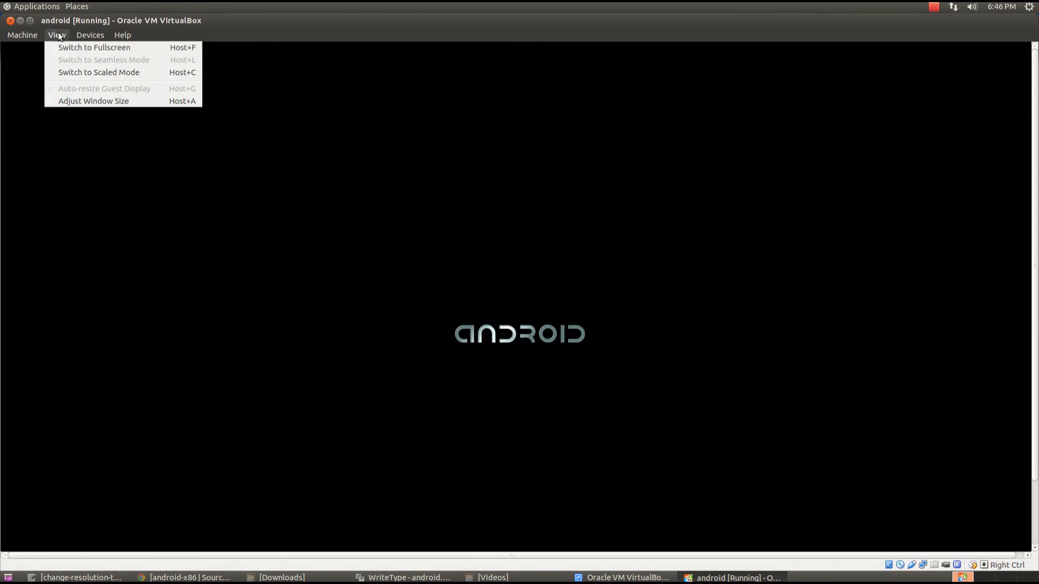
left_click(57, 45)
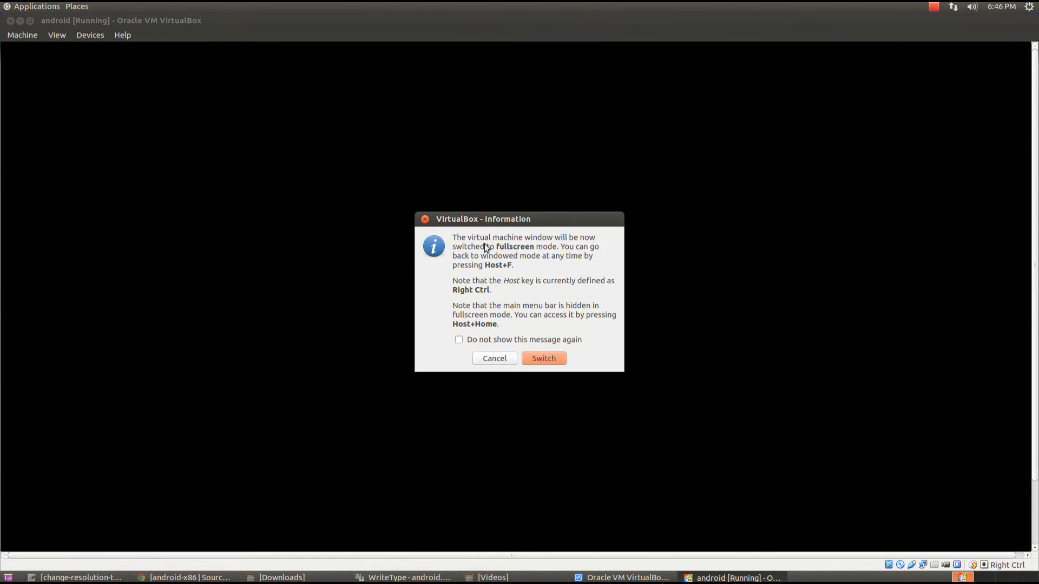
left_click(542, 358)
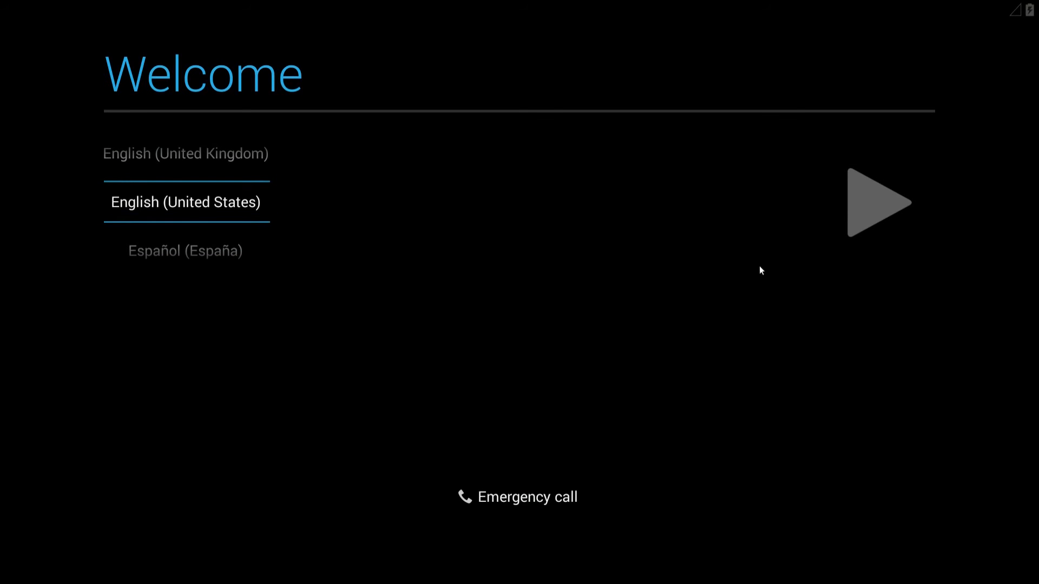
Step: Capture input in the virtual machine and proceed past the Welcome screen with English (United States)
left_click(874, 210)
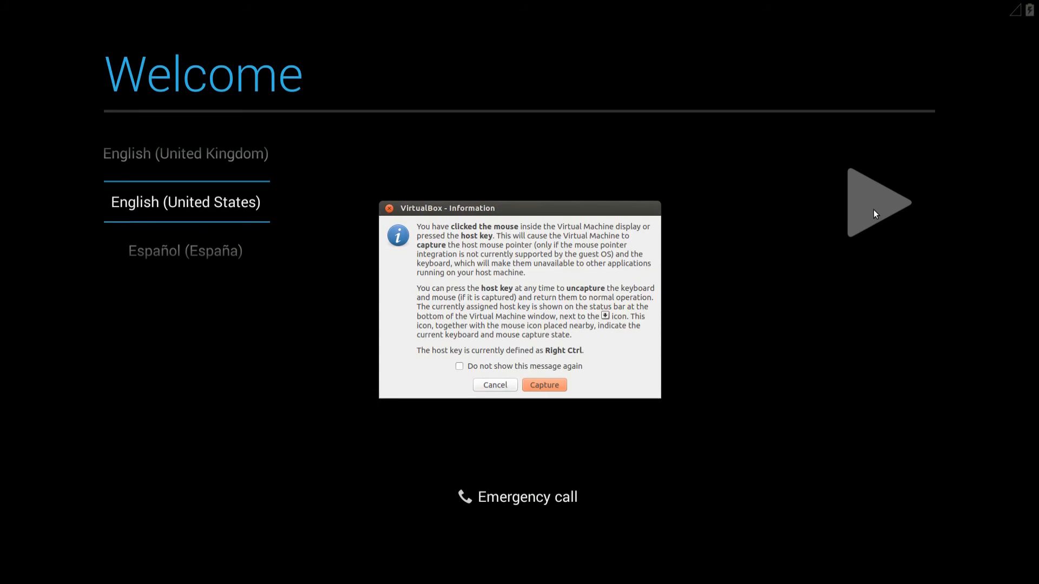
left_click(534, 388)
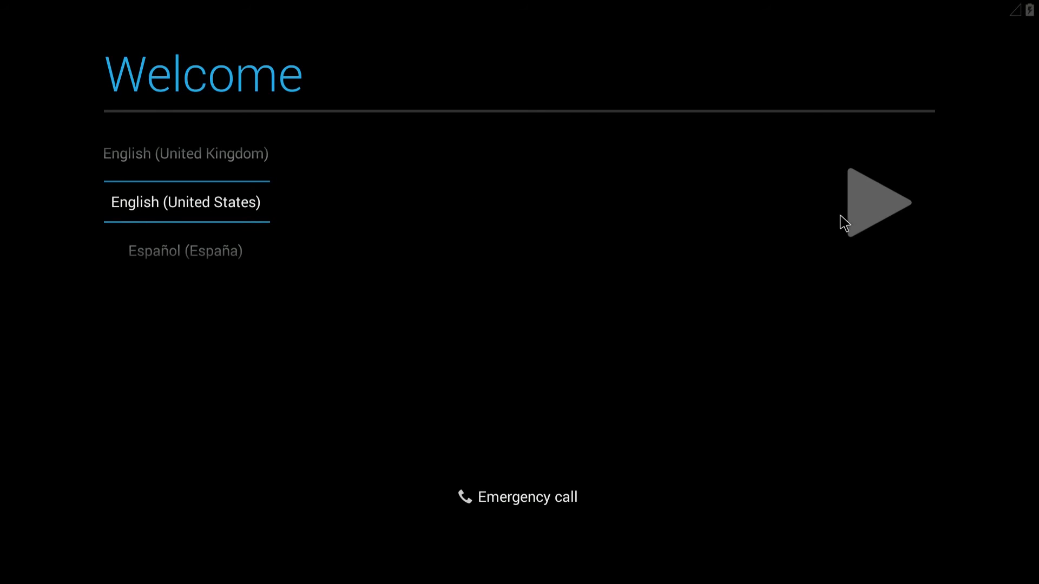
left_click(867, 214)
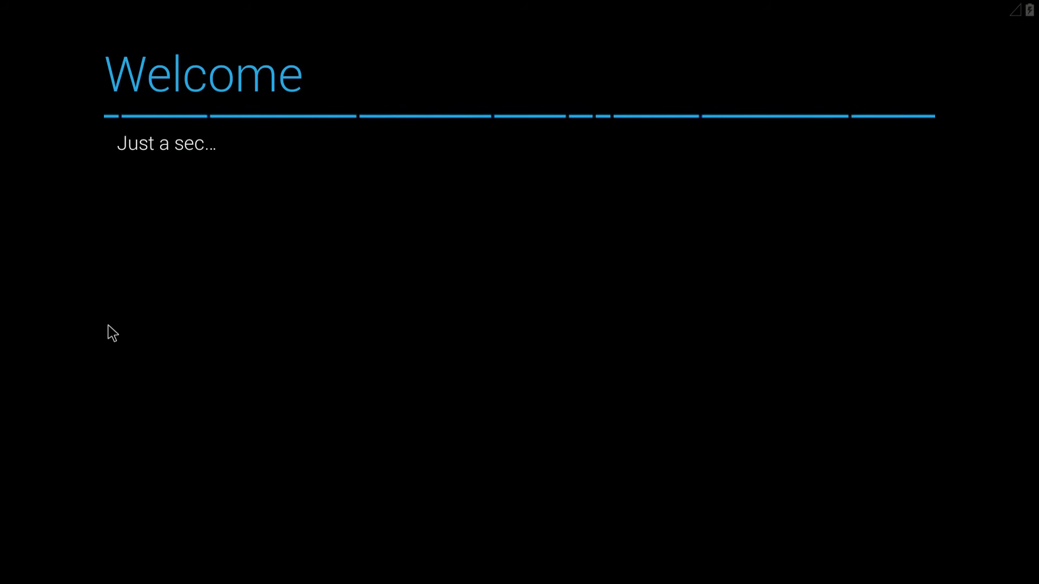
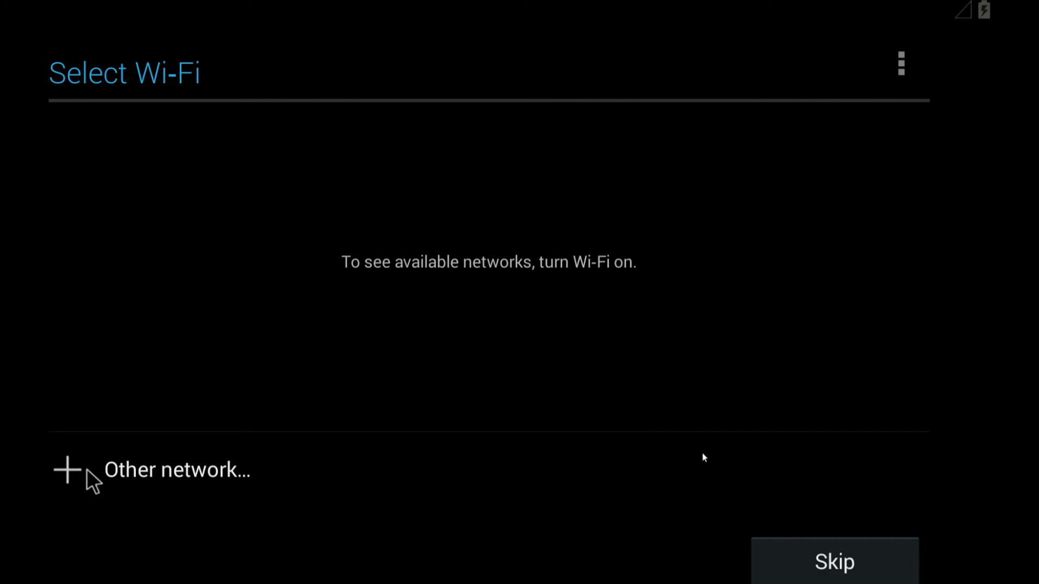
Step: Skip the Wi-Fi selection in Android's setup and confirm skipping anyway, recapturing the virtual machine's input as needed
left_click(710, 411)
left_click(550, 392)
left_click(903, 568)
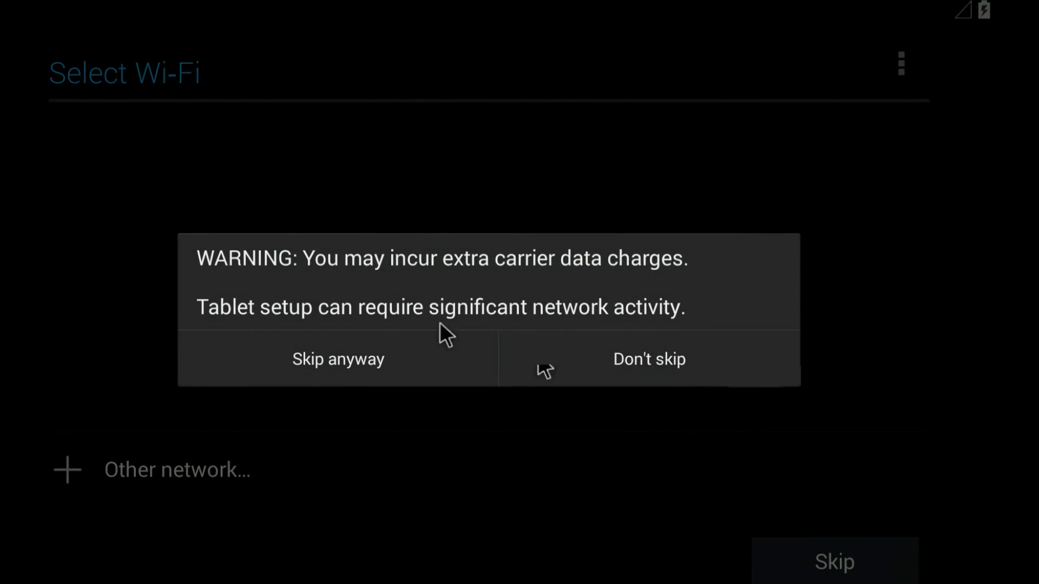
left_click(318, 351)
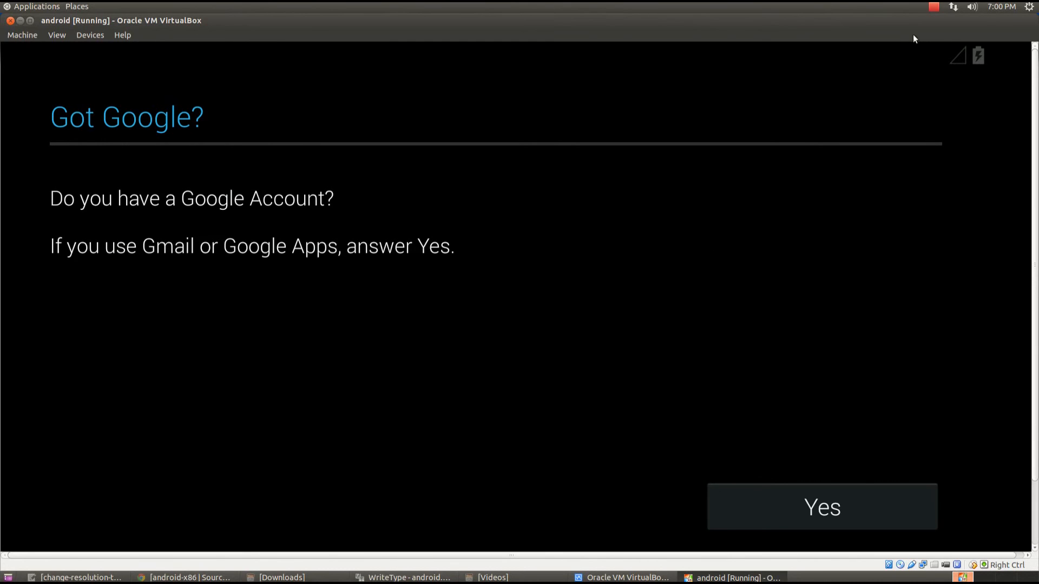
left_click(934, 7)
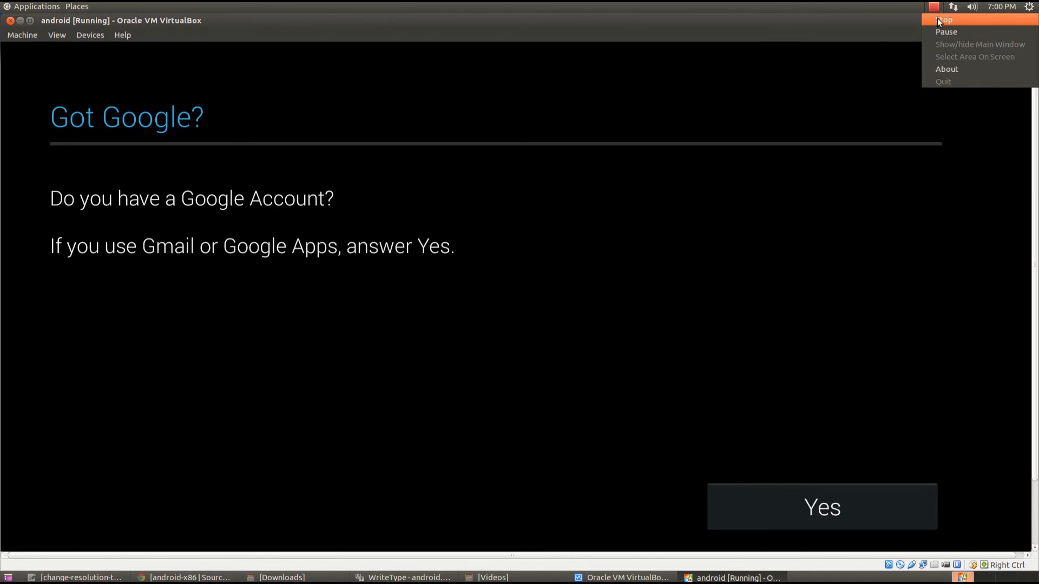
left_click(937, 20)
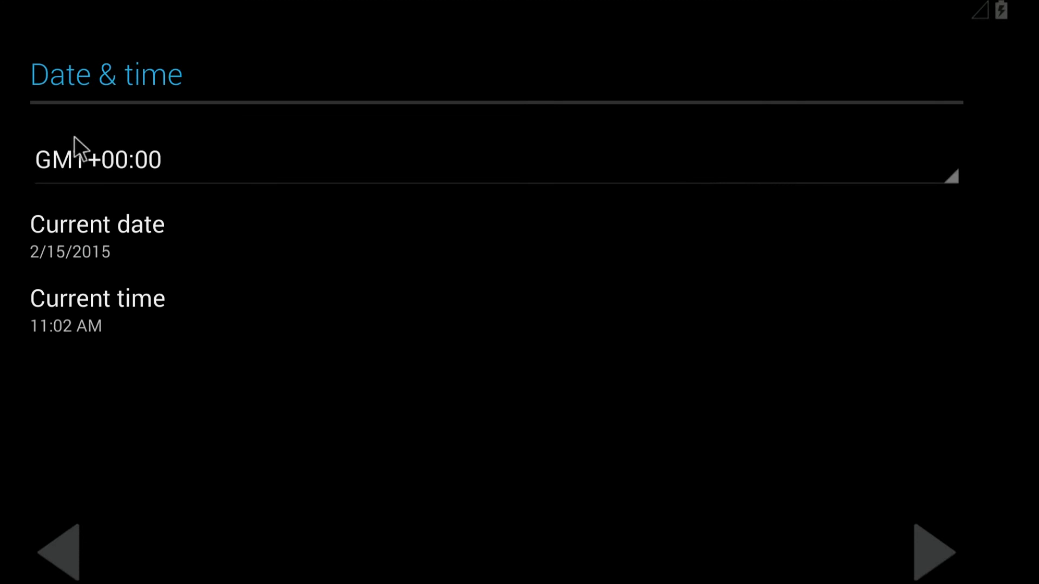
Step: Set the time zone to Taipei on the Date & time page and continue the setup
left_click(86, 158)
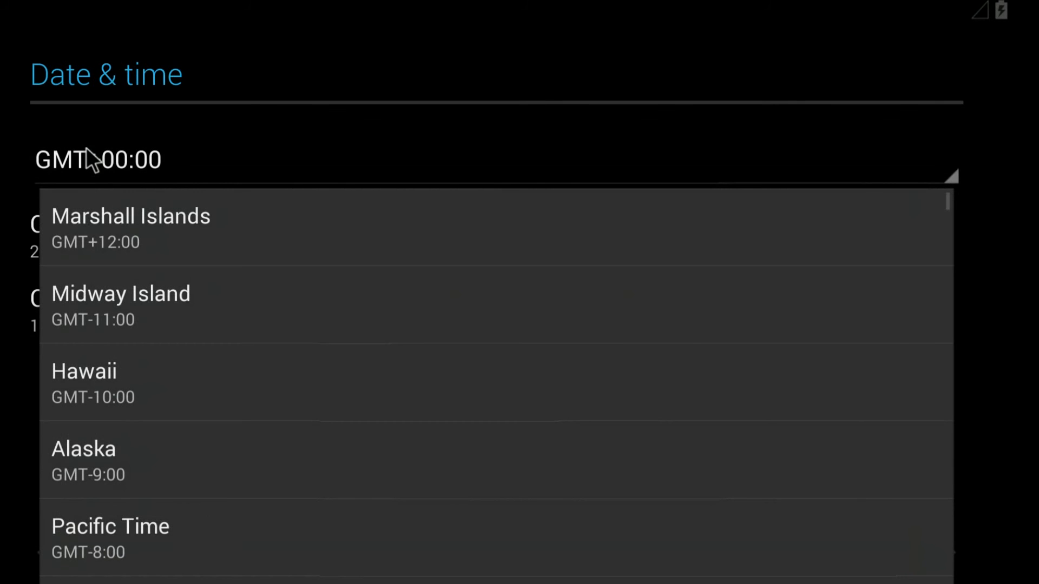
scroll(187, 388, "down", 20)
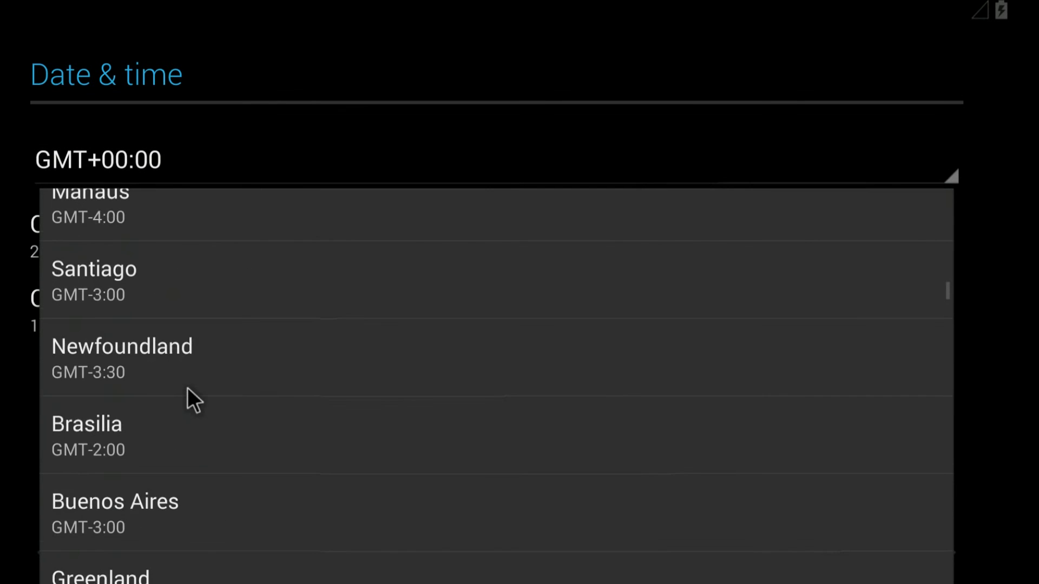
scroll(191, 412, "down", 12)
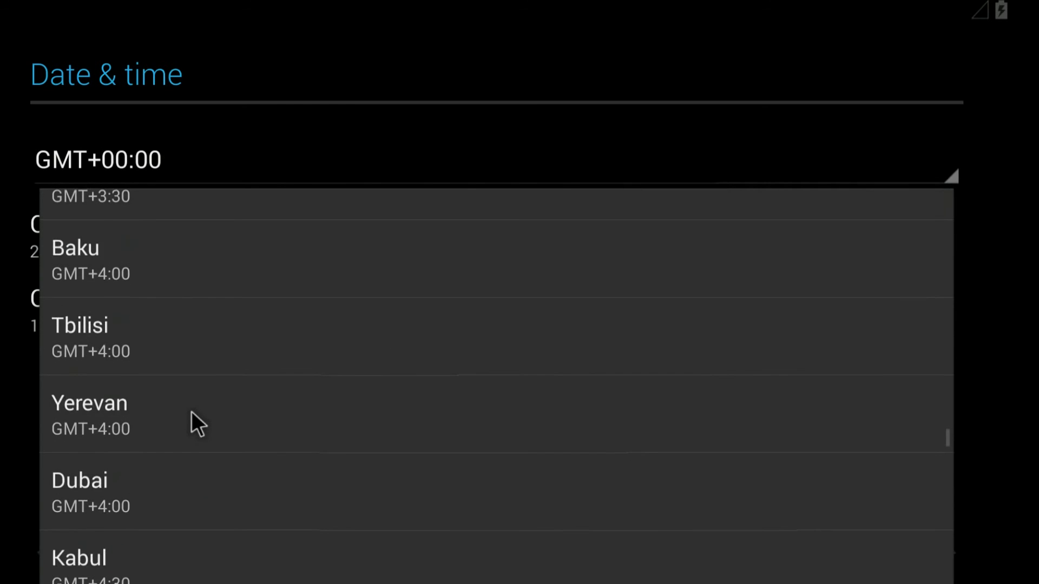
scroll(192, 412, "up", 2)
scroll(191, 413, "down", 2)
scroll(192, 412, "down", 20)
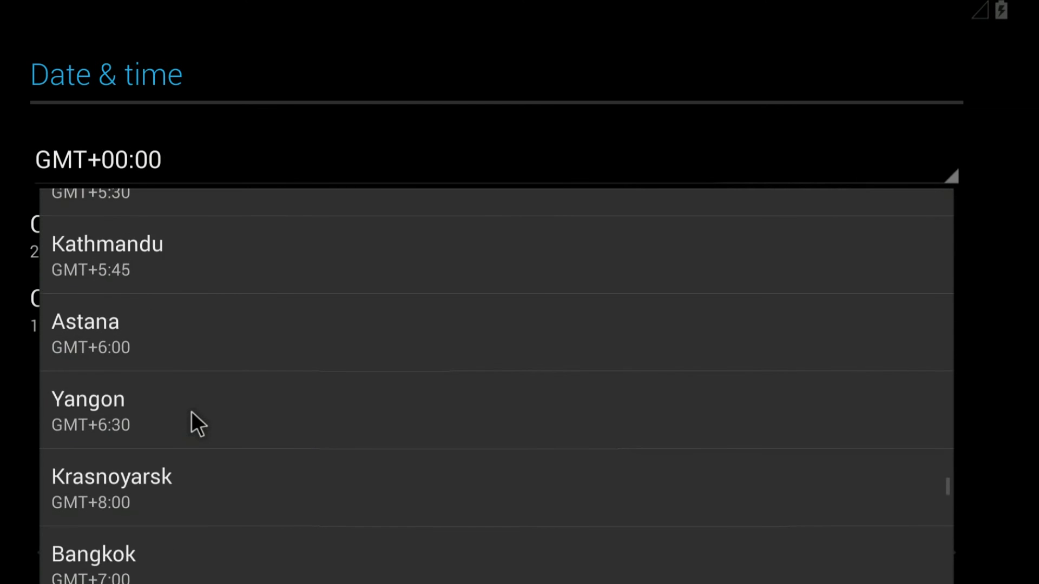
scroll(192, 412, "down", 2)
scroll(191, 412, "up", 7)
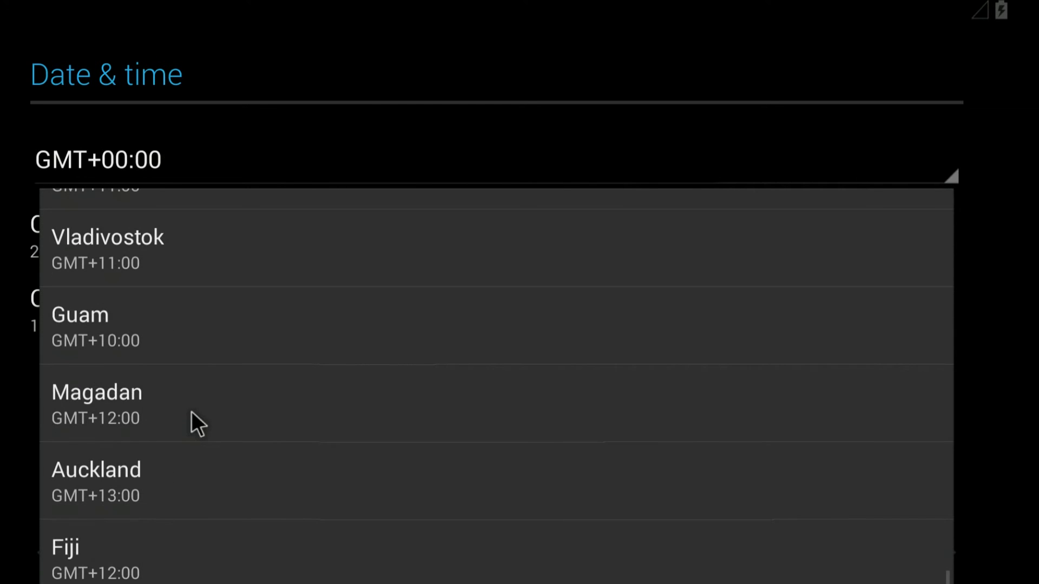
scroll(192, 411, "up", 5)
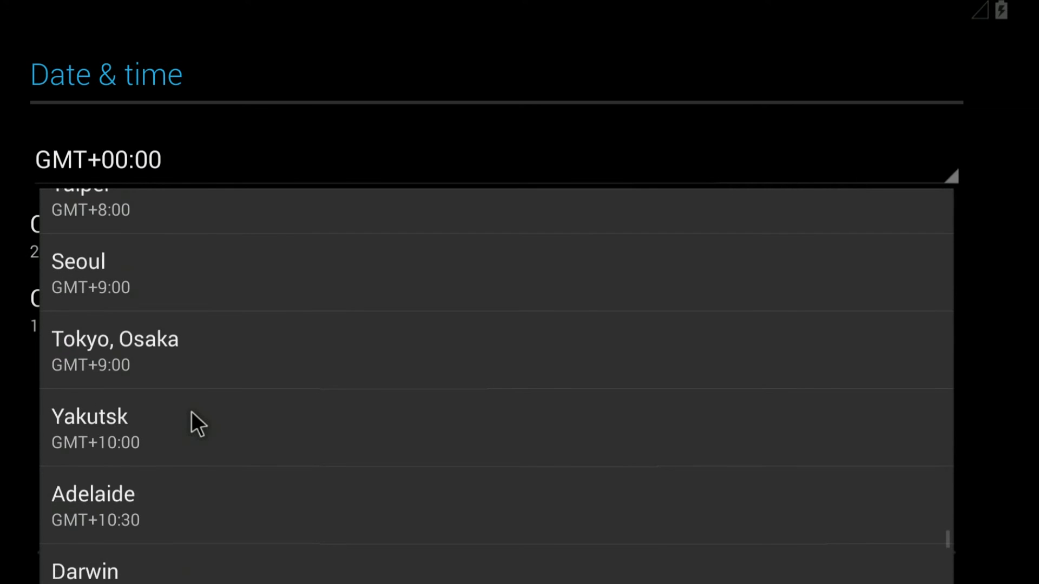
left_click(60, 351)
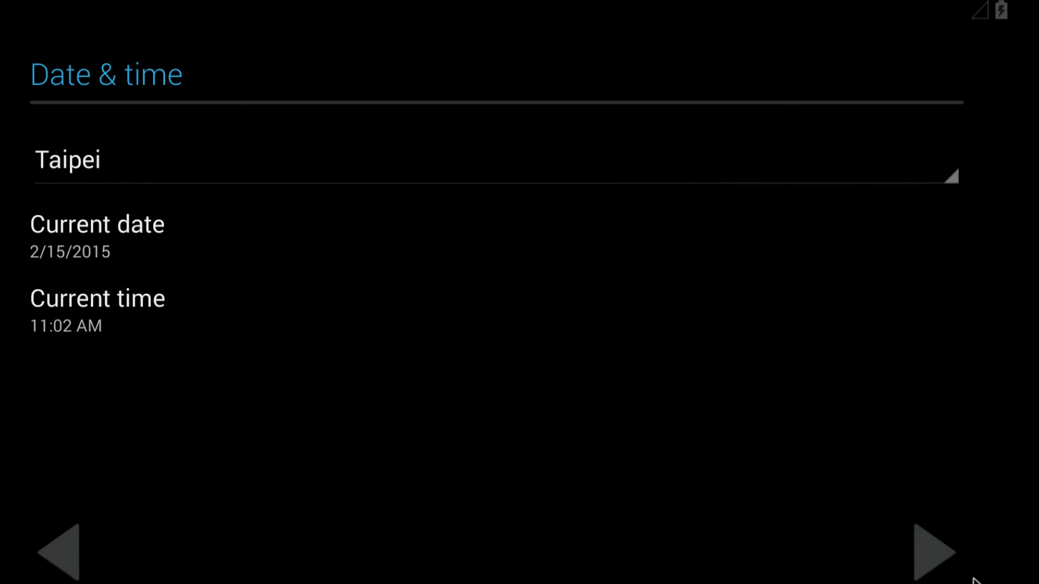
left_click(947, 566)
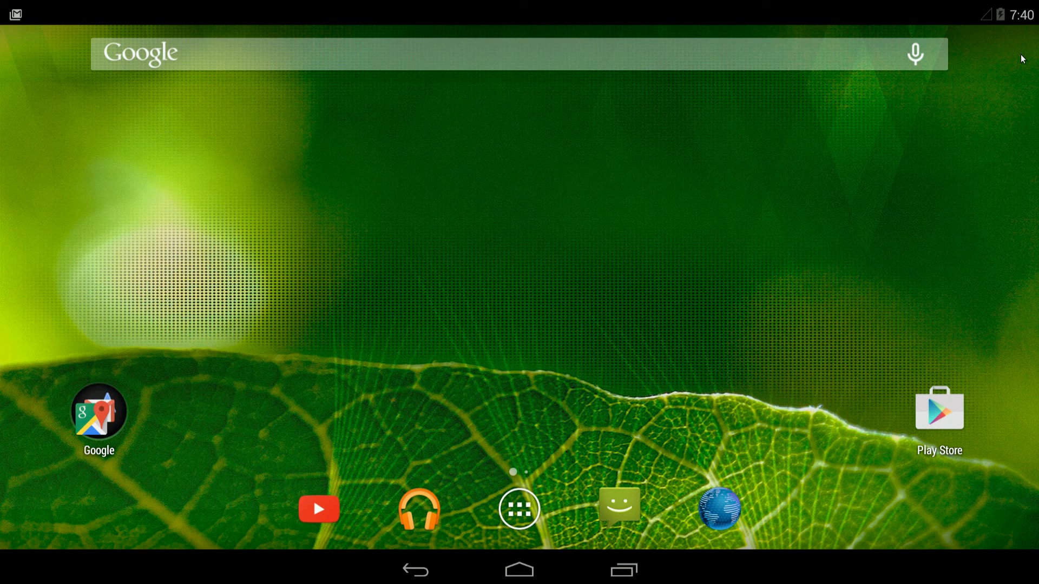
Step: Recapture the virtual machine's input, turn off auto rotate in Android's quick settings and close them
left_click(544, 391)
left_click_drag(1027, 17, 1034, 449)
left_click_drag(1009, 23, 873, 140)
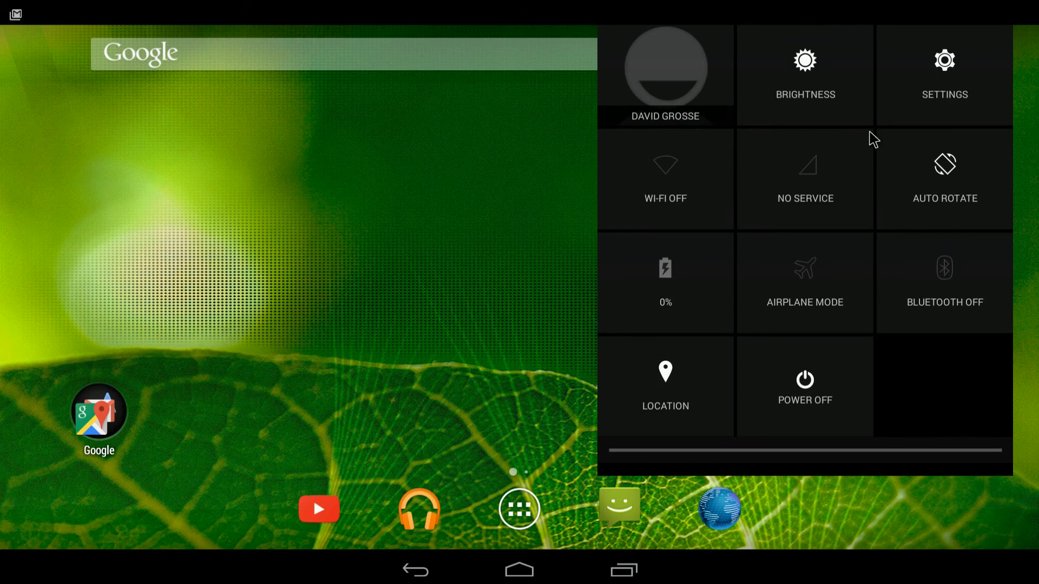
left_click(958, 165)
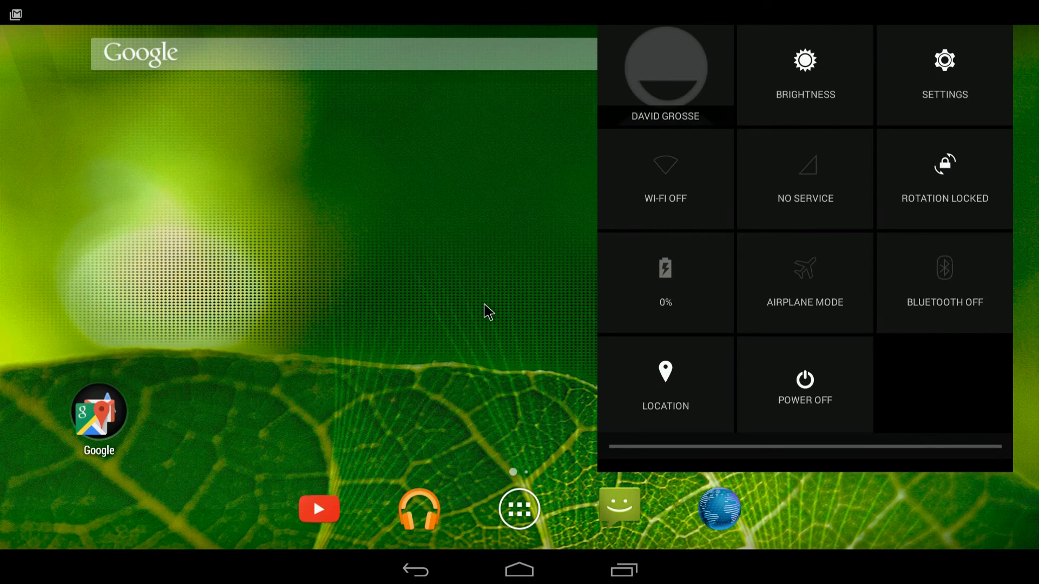
left_click(488, 312)
Step: Launch the Play Store from the app drawer, dismissing the drawer's customization tip
left_click(504, 492)
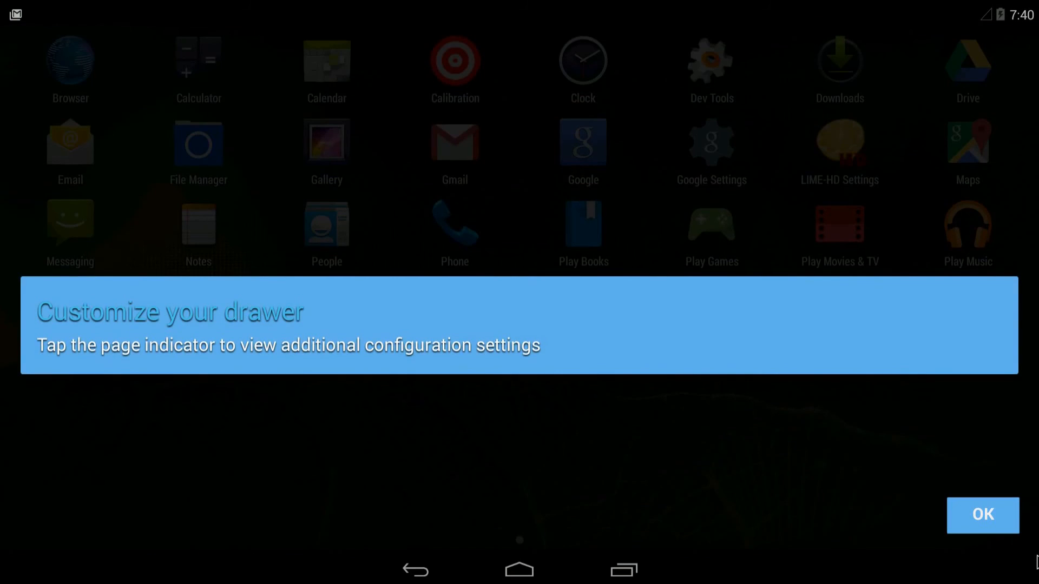
left_click(1004, 523)
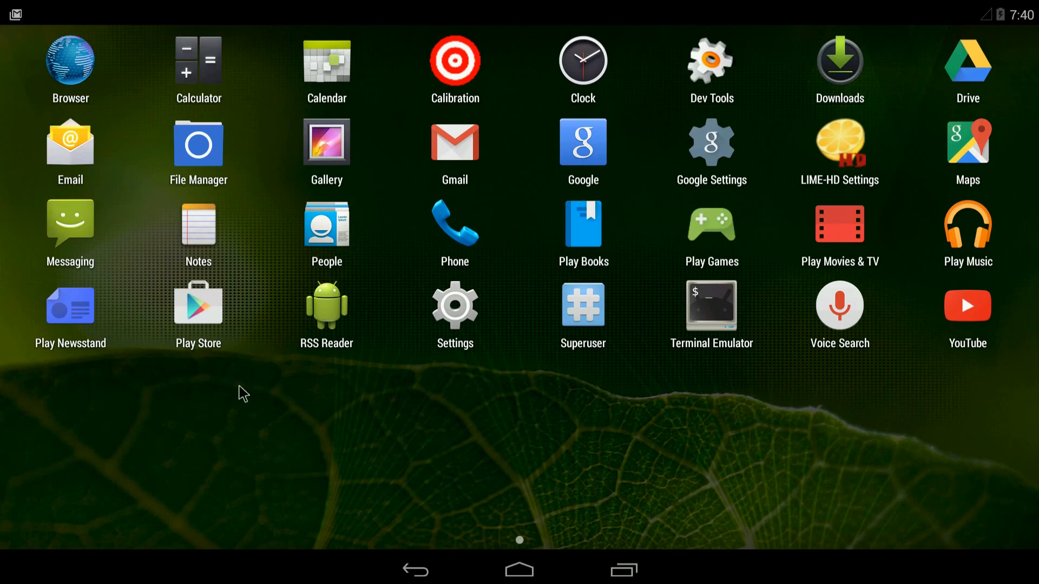
left_click(192, 320)
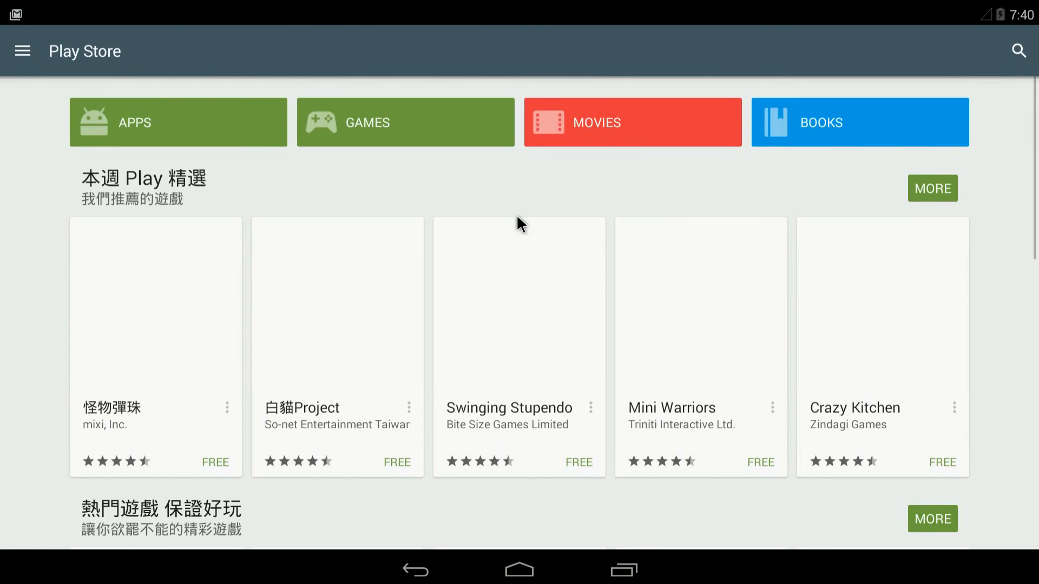
Step: Search Google Play for "my script" and choose the suggestion "my script stylus"
left_click(1019, 52)
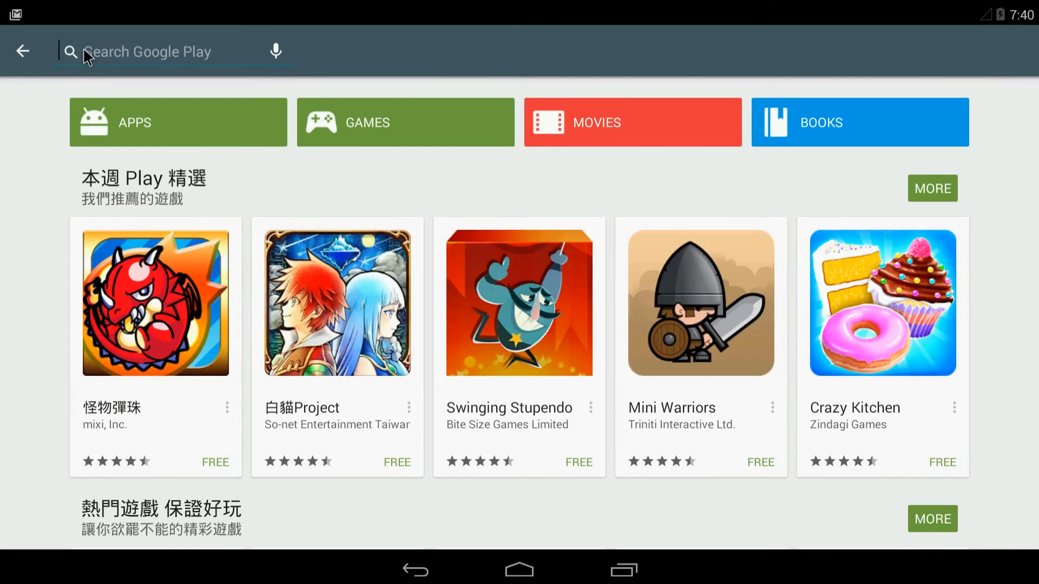
type("m")
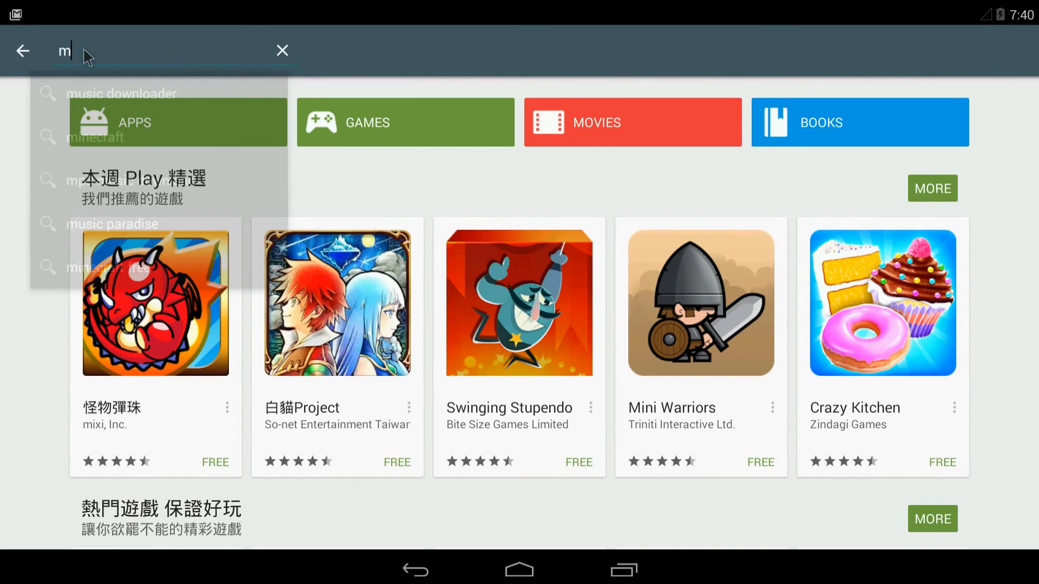
type("y s")
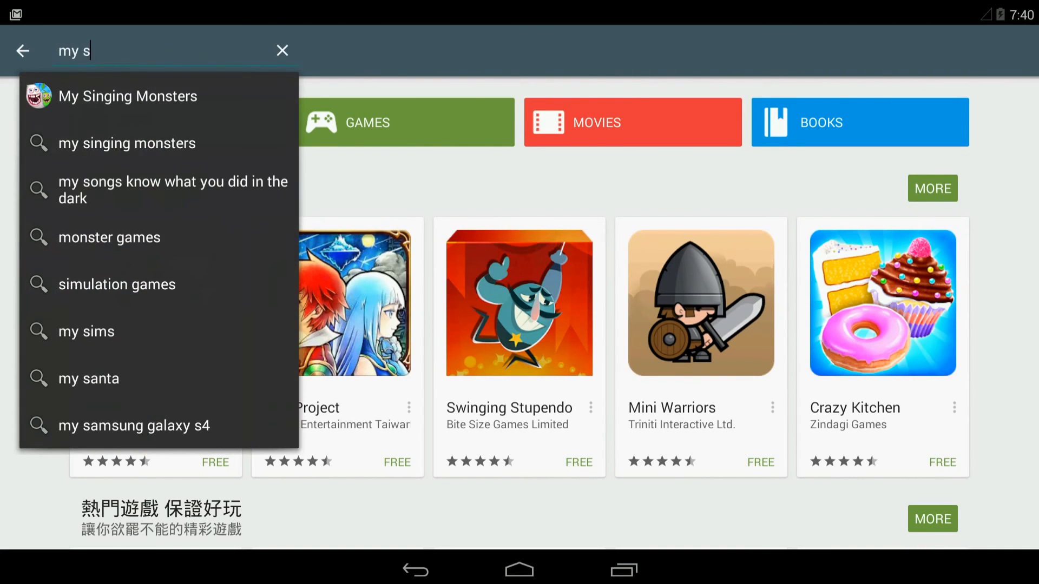
type("cript")
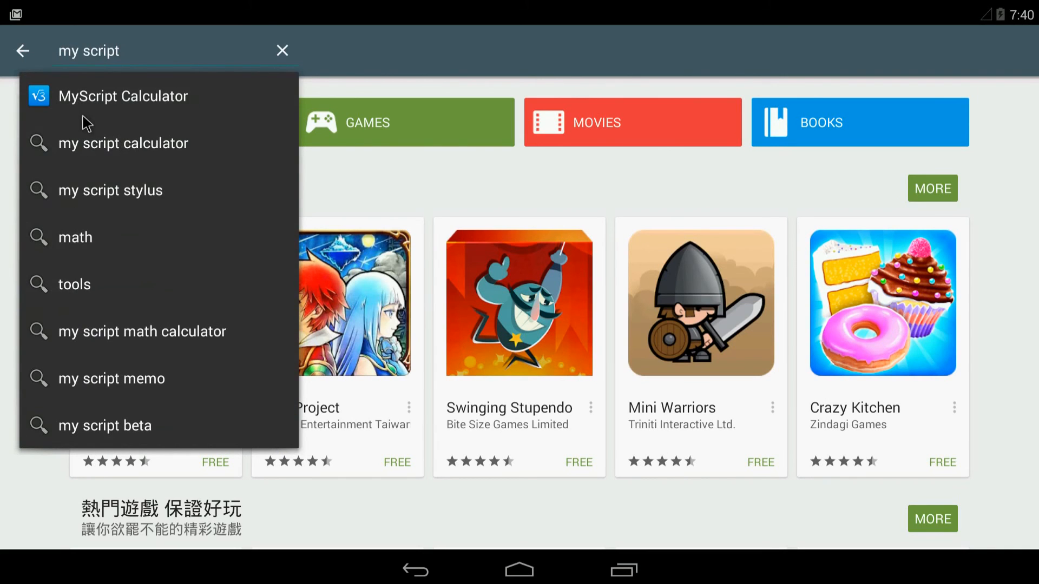
left_click(110, 184)
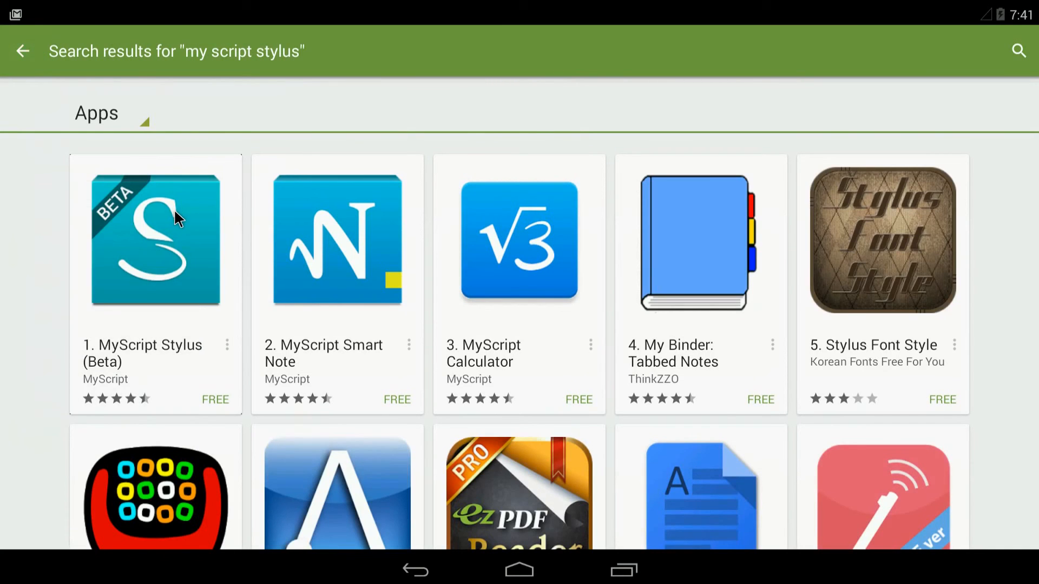
Step: Install MyScript Stylus (Beta) from the search results and accept its requested permissions
left_click(173, 209)
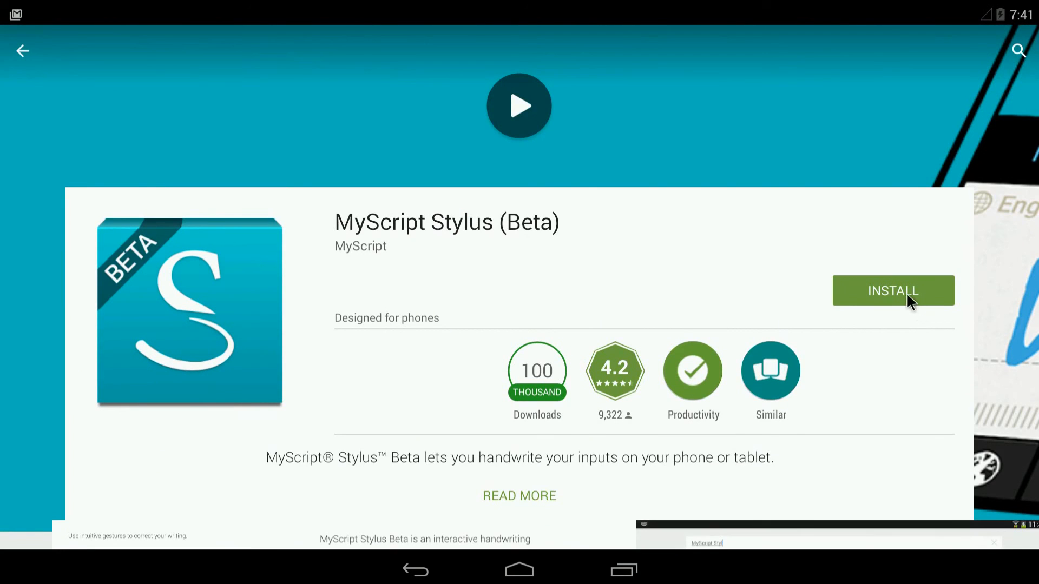
left_click(906, 292)
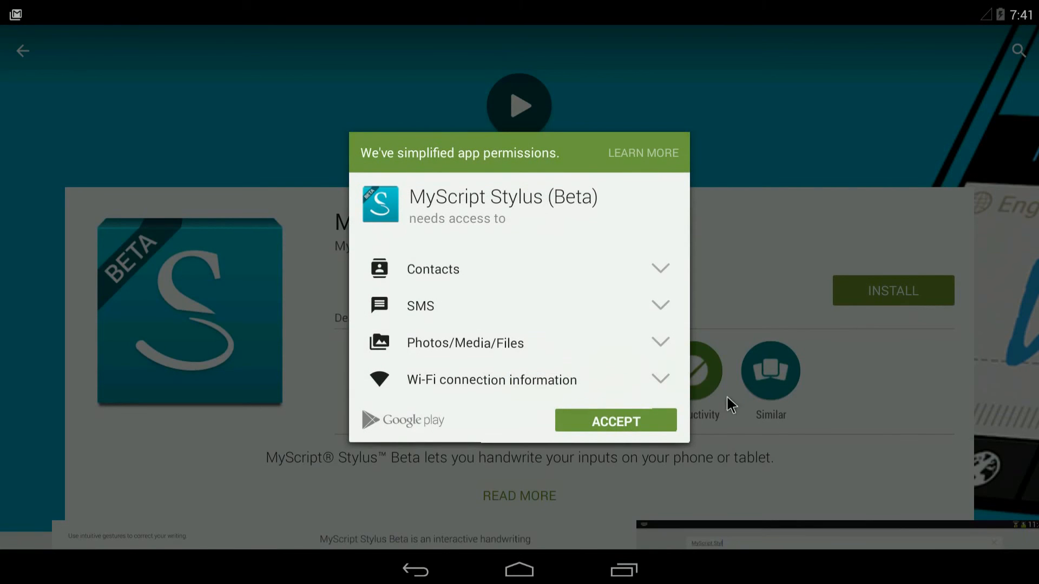
left_click(629, 417)
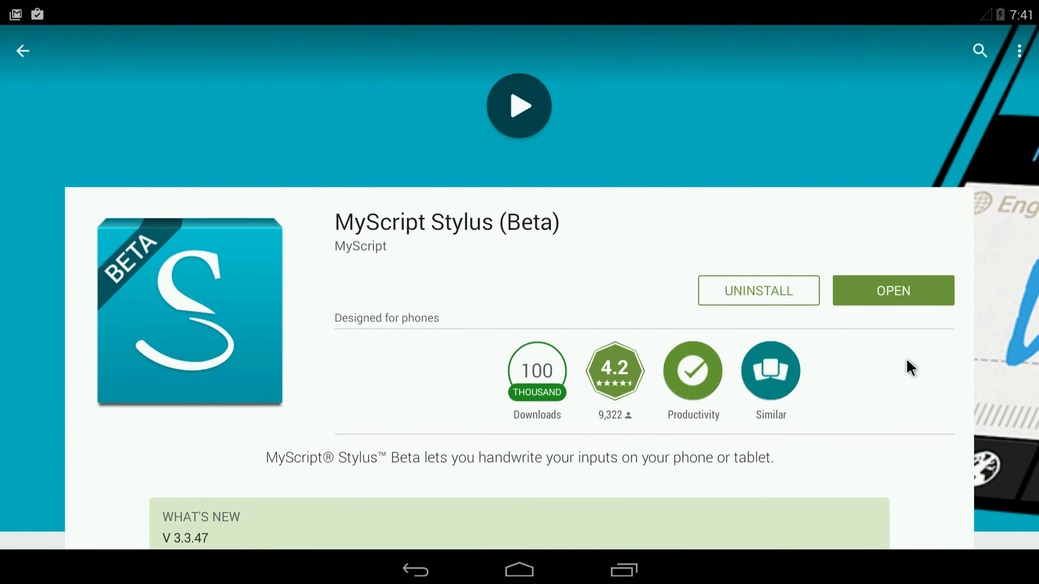
Step: Open MyScript Stylus (Beta) and start downloading the 中文 (台灣) language in its language management
left_click(882, 284)
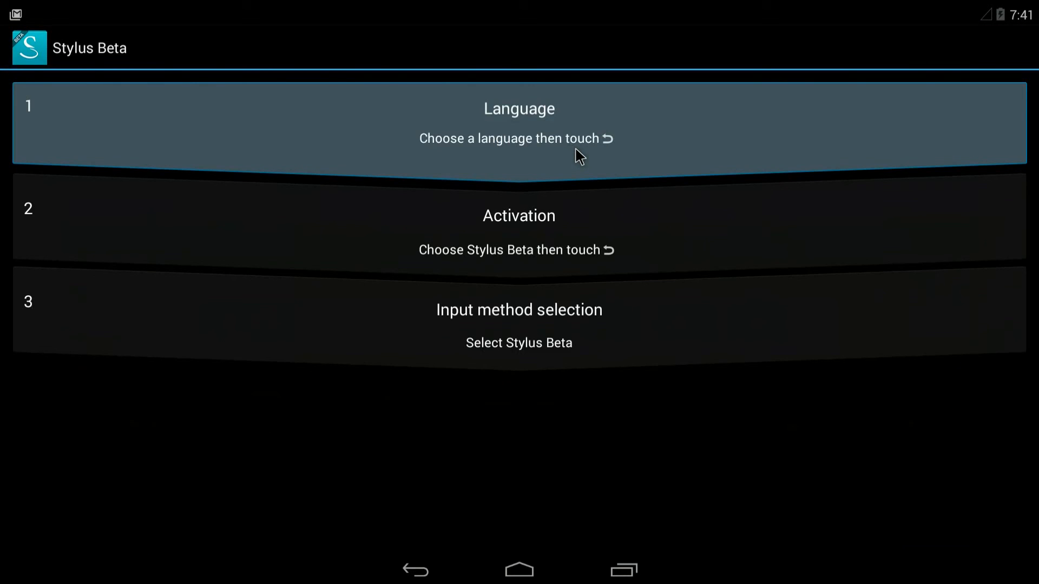
left_click(560, 153)
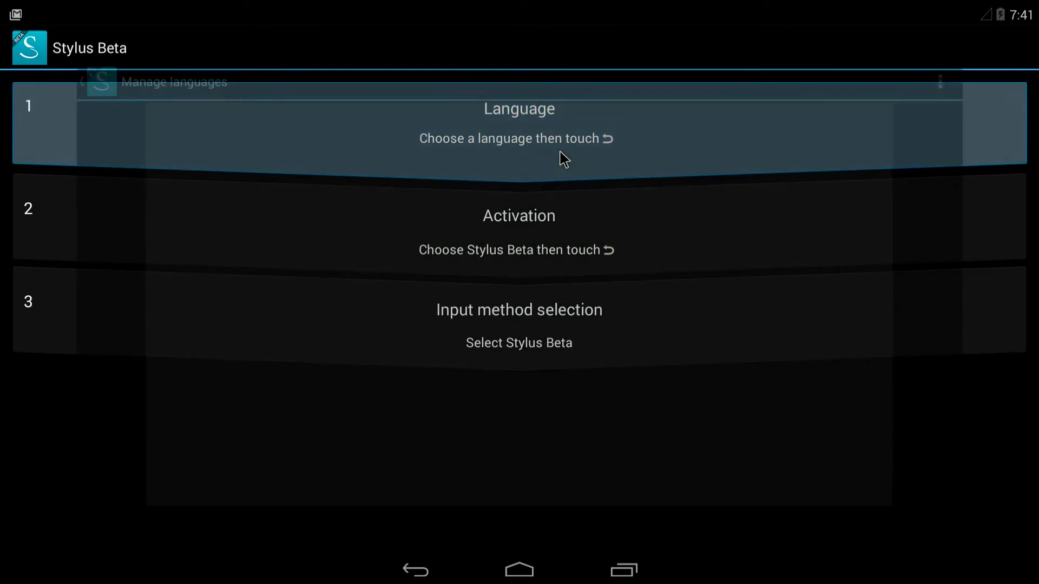
scroll(703, 436, "down", 10)
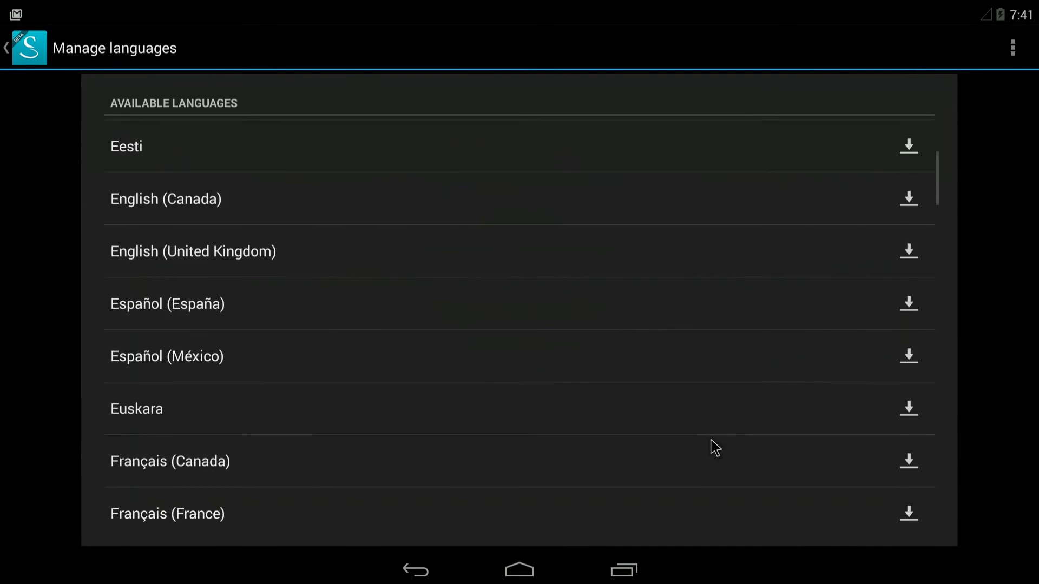
scroll(715, 448, "down", 15)
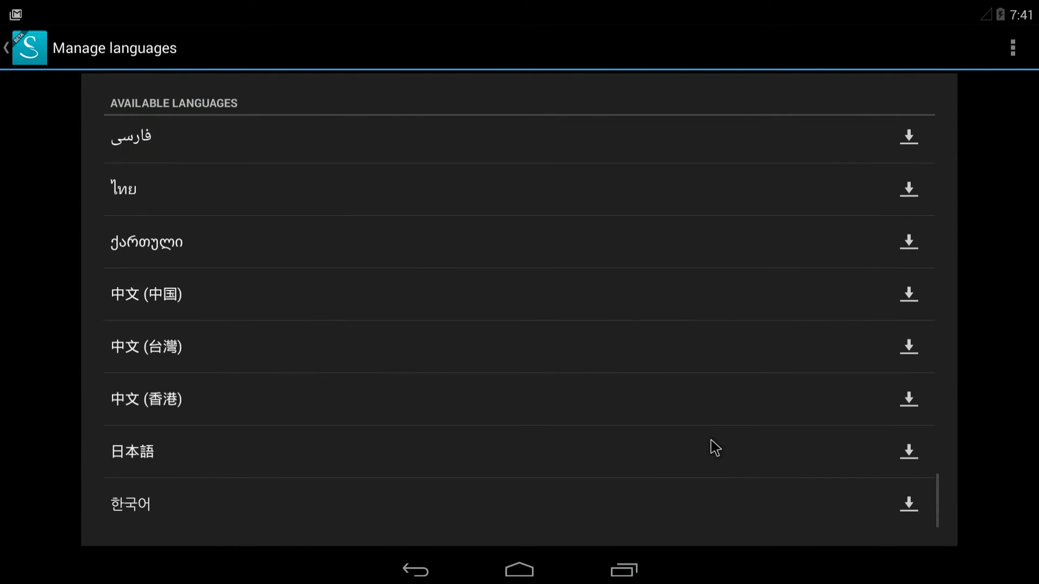
scroll(716, 448, "up", 1)
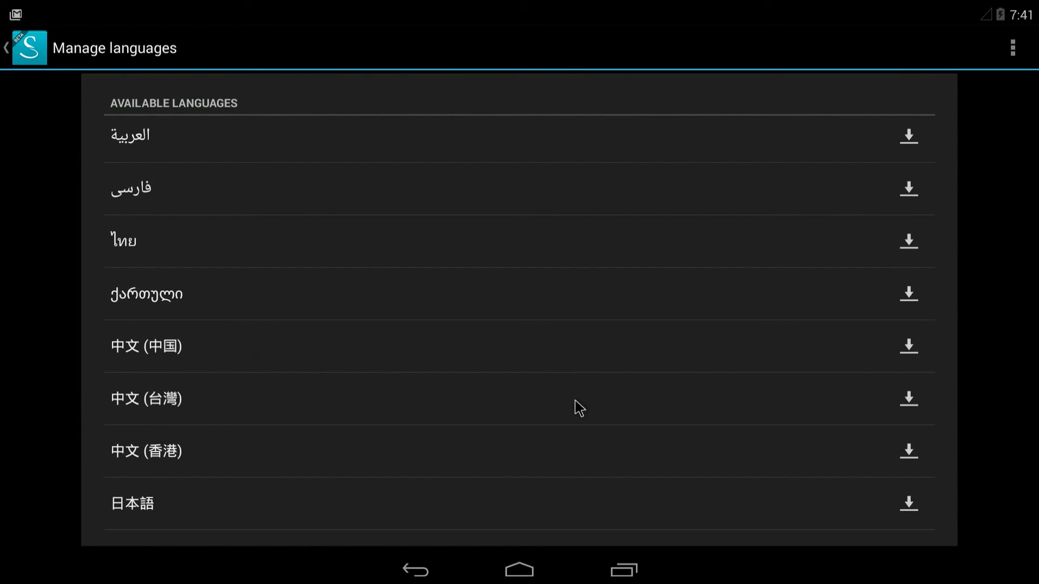
left_click(910, 409)
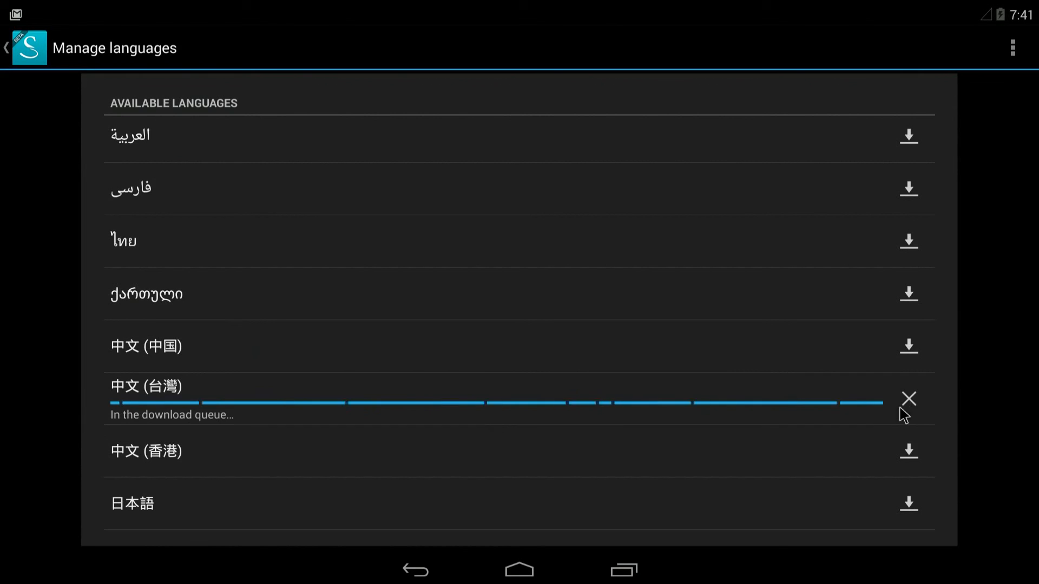
Step: Start downloading the Deutsch (Deutschland) handwriting language from the available languages
scroll(242, 311, "up", 1)
scroll(244, 314, "up", 13)
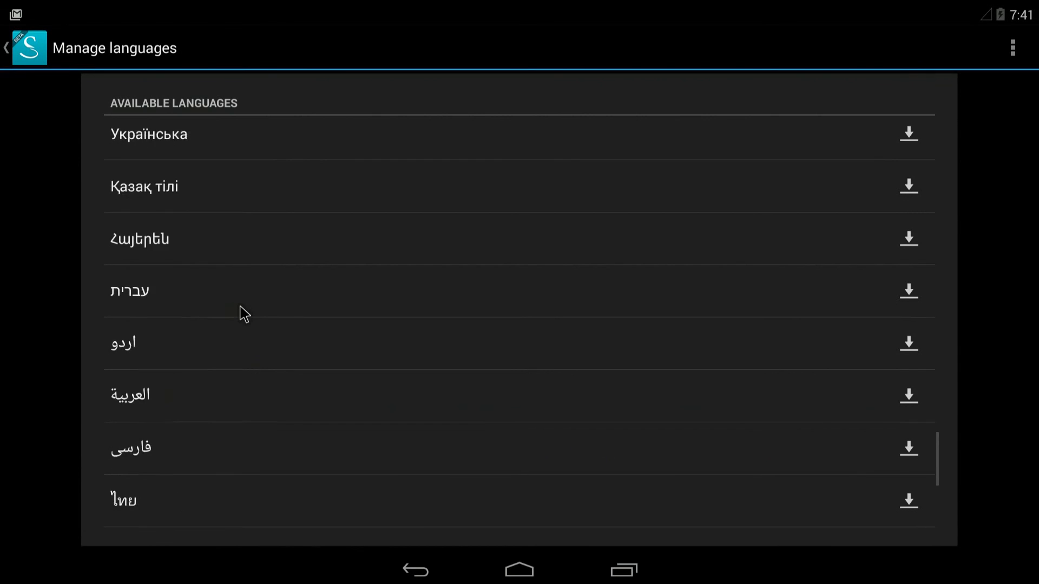
scroll(245, 314, "up", 15)
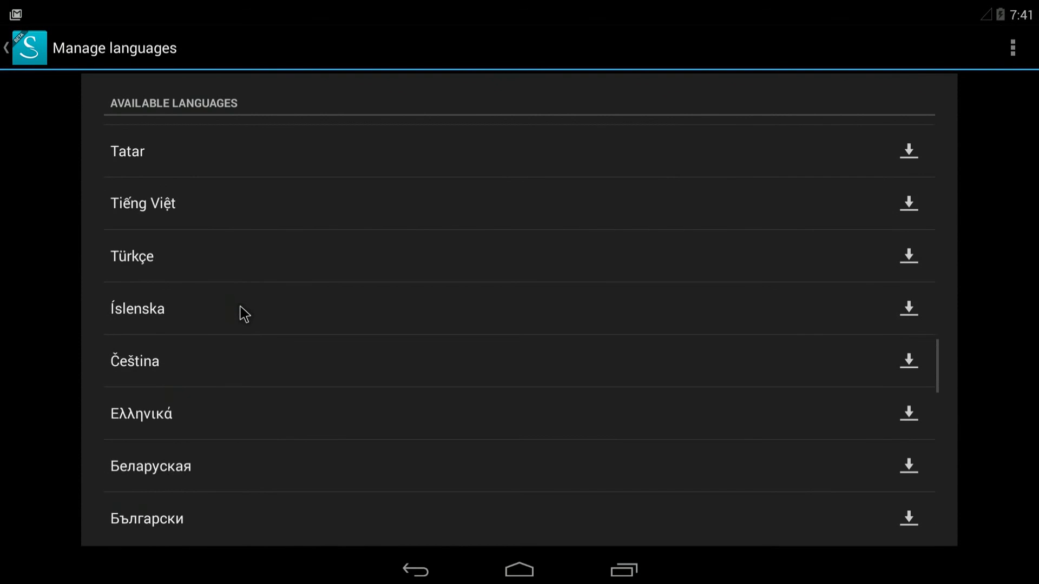
scroll(244, 314, "up", 19)
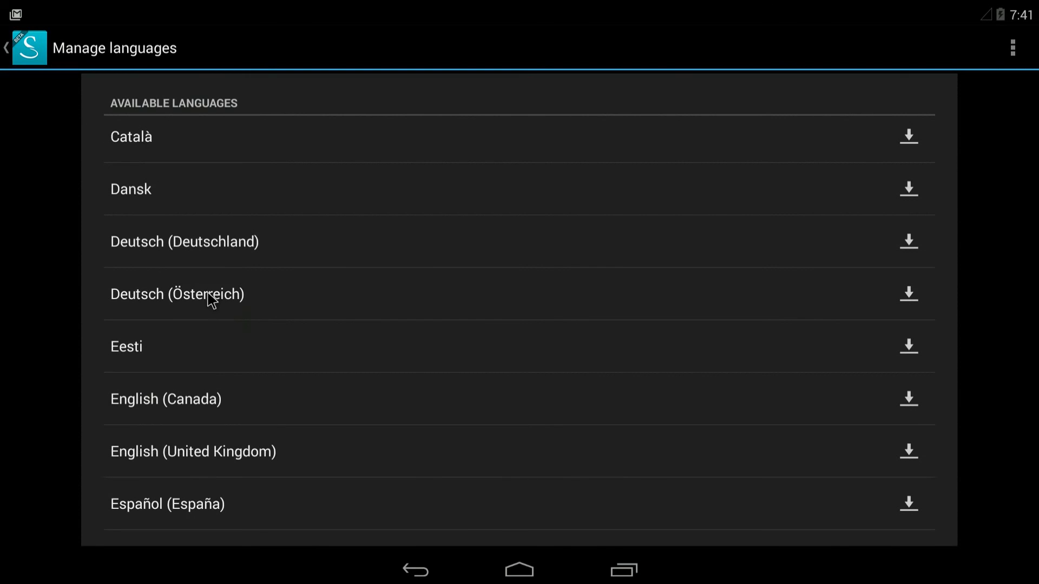
left_click(908, 241)
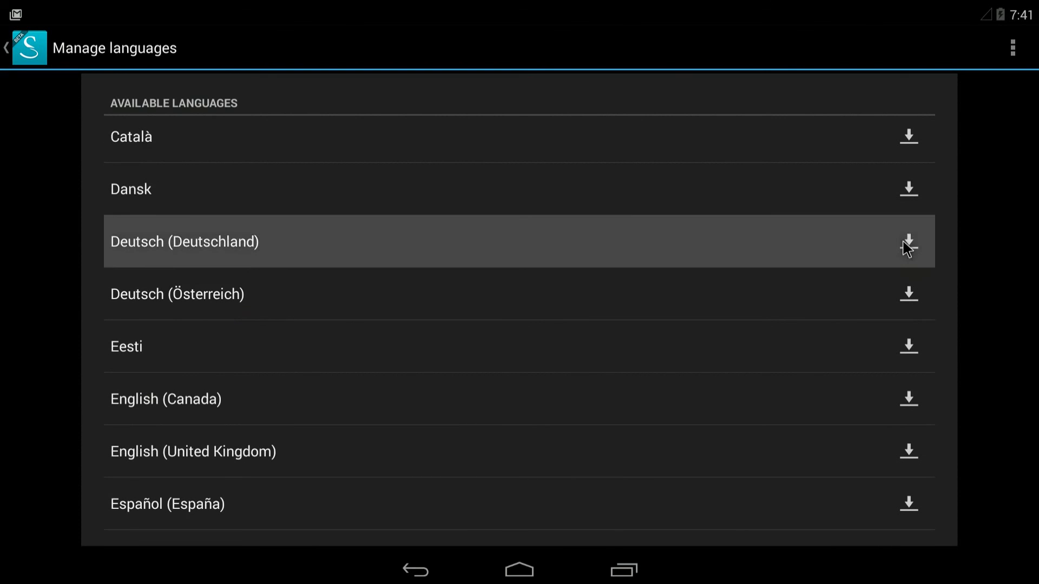
Step: Download the Español (España) handwriting language and return from language management to the Stylus Beta setup overview
scroll(420, 380, "up", 2)
scroll(420, 381, "down", 4)
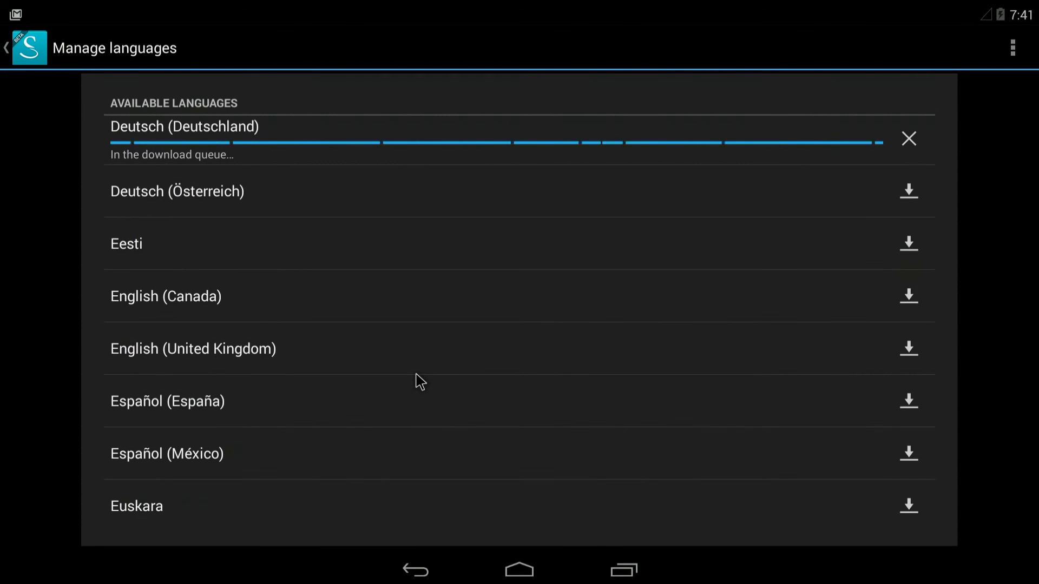
scroll(420, 380, "down", 2)
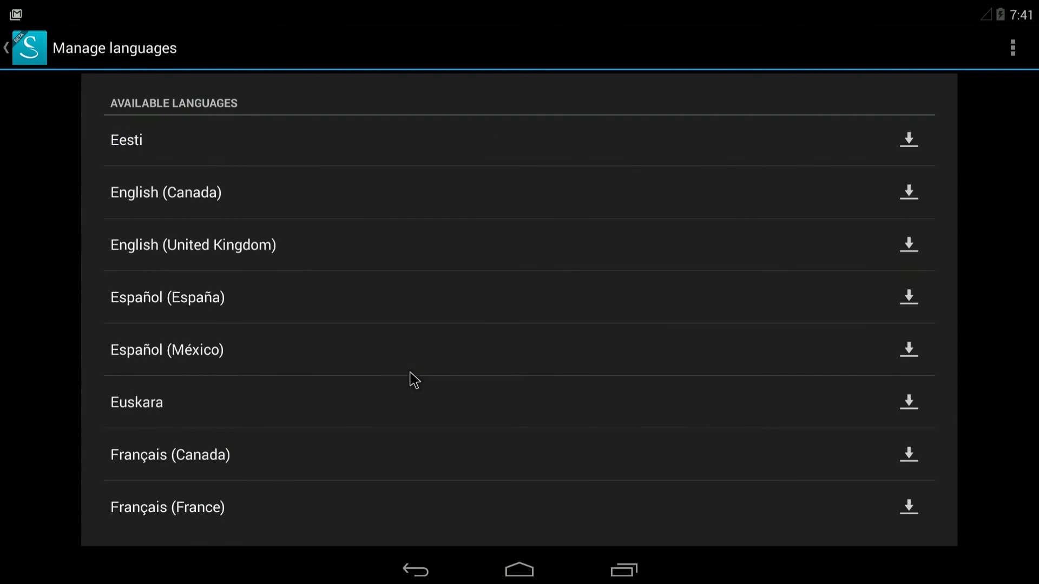
left_click(222, 303)
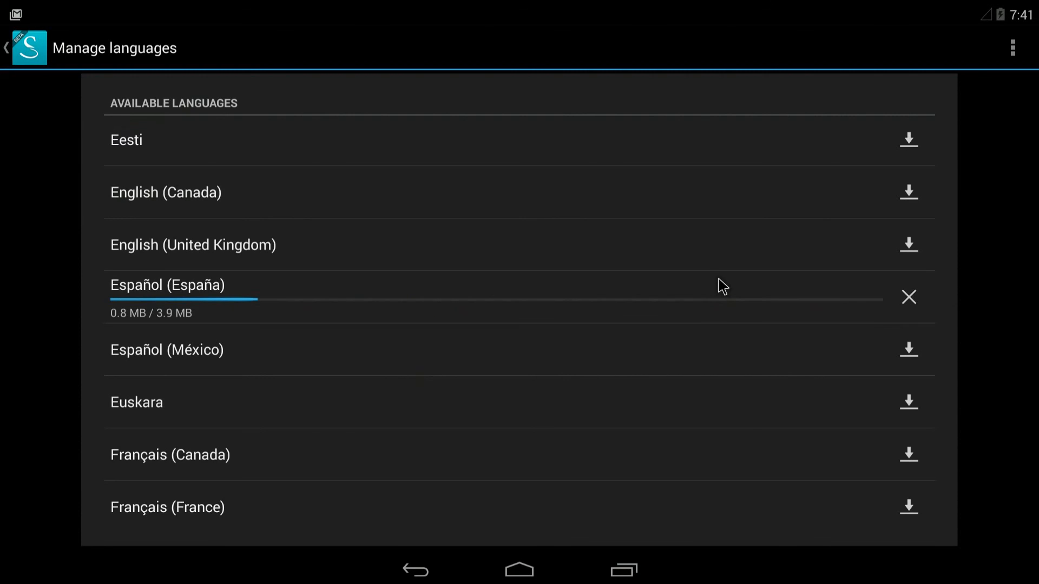
scroll(723, 287, "up", 10)
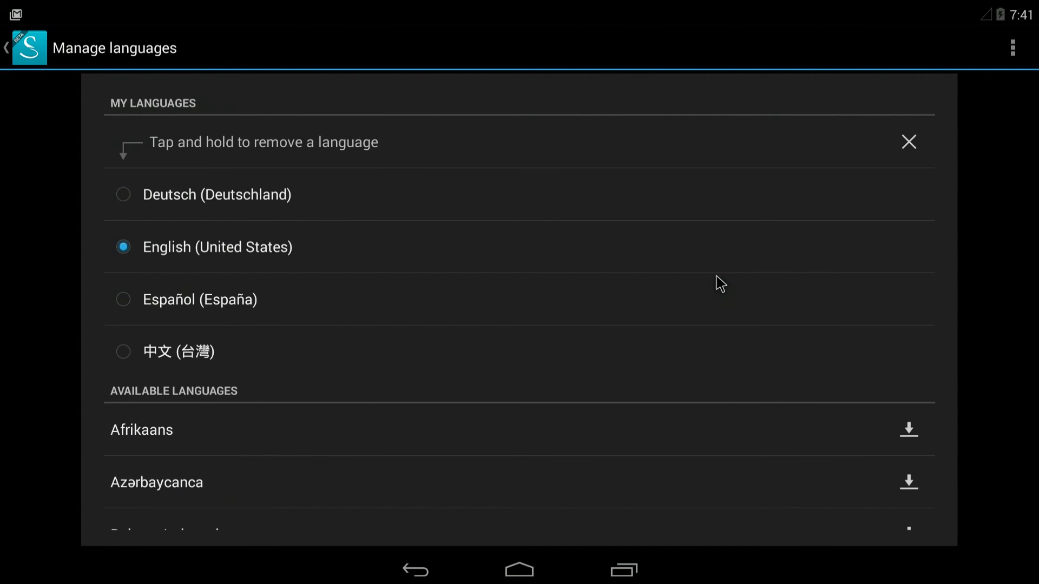
scroll(720, 283, "down", 15)
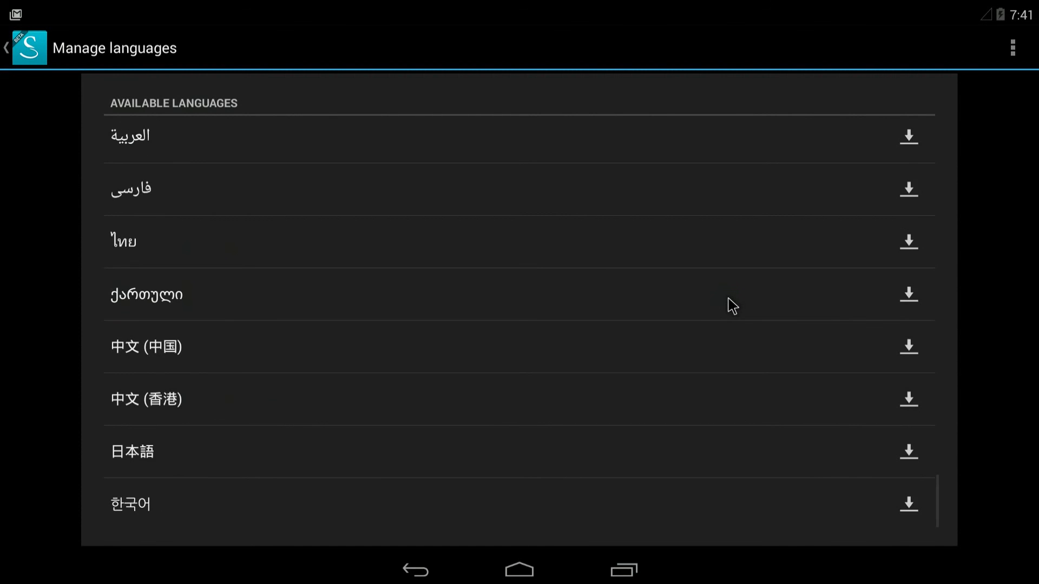
scroll(730, 303, "up", 15)
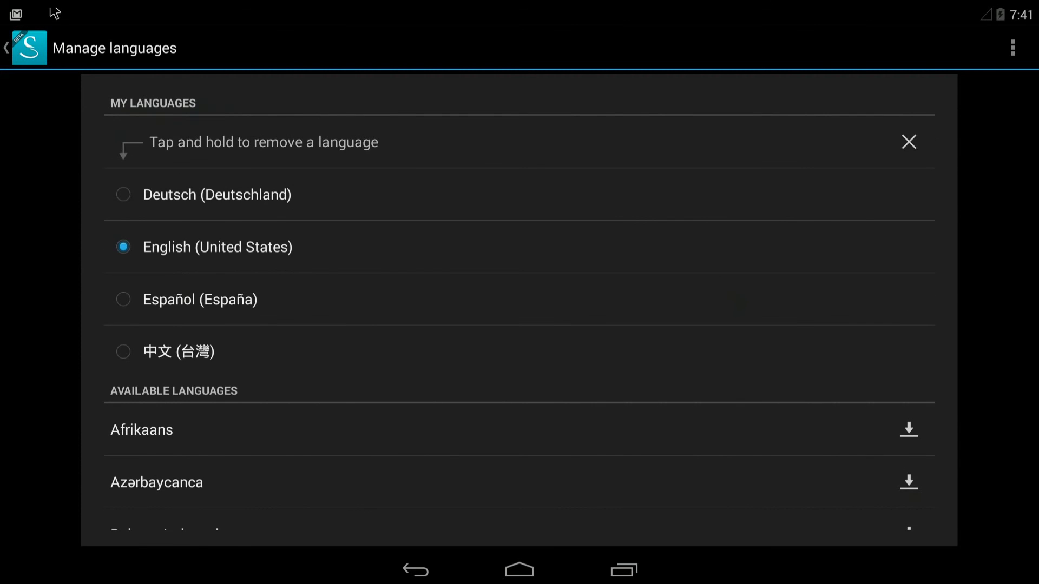
left_click(31, 46)
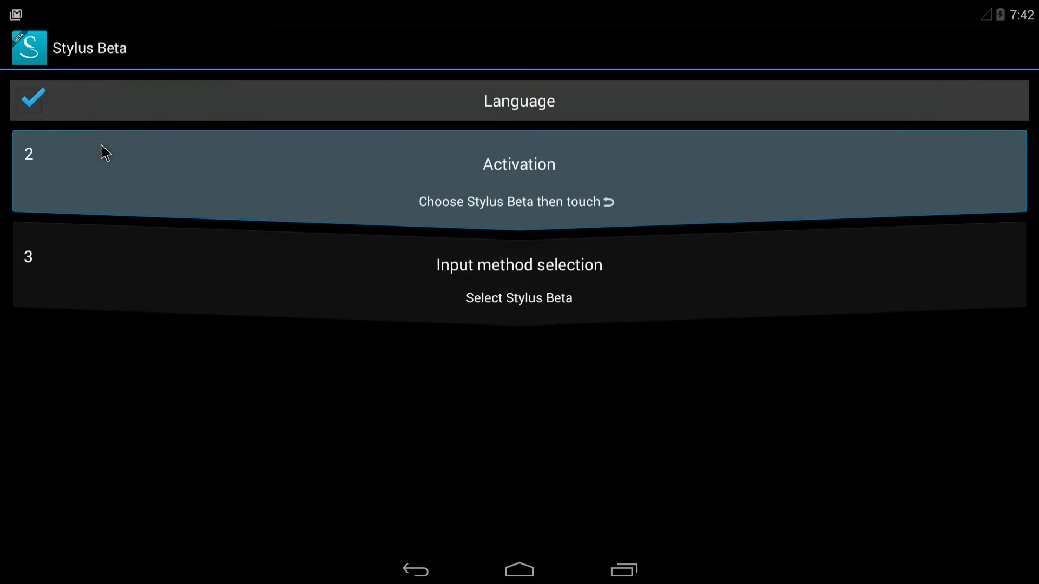
Step: Activate Stylus Beta as an Android input method, accepting the data collection notice, and return to the app drawer
left_click(610, 187)
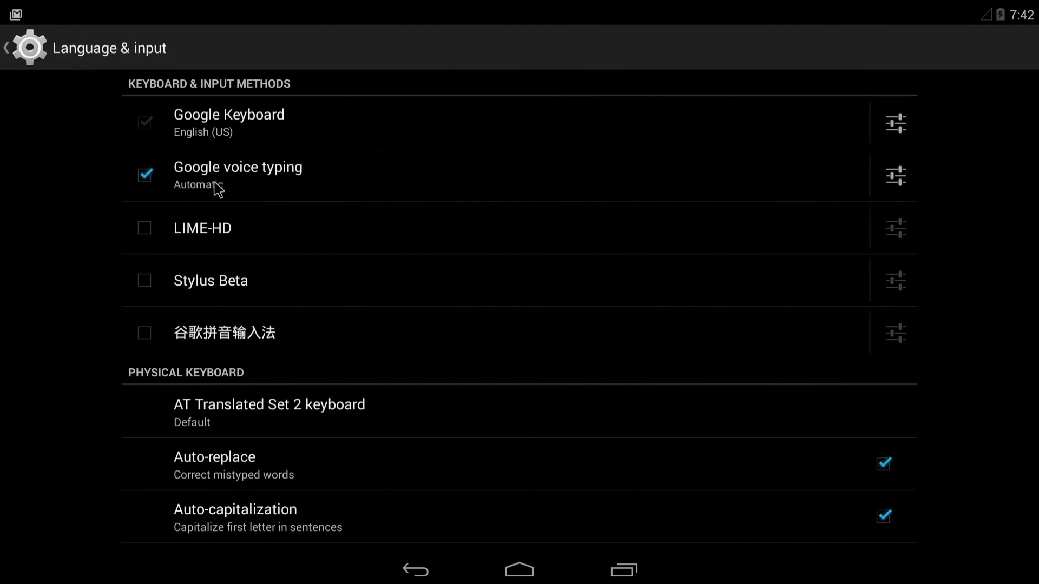
left_click(144, 280)
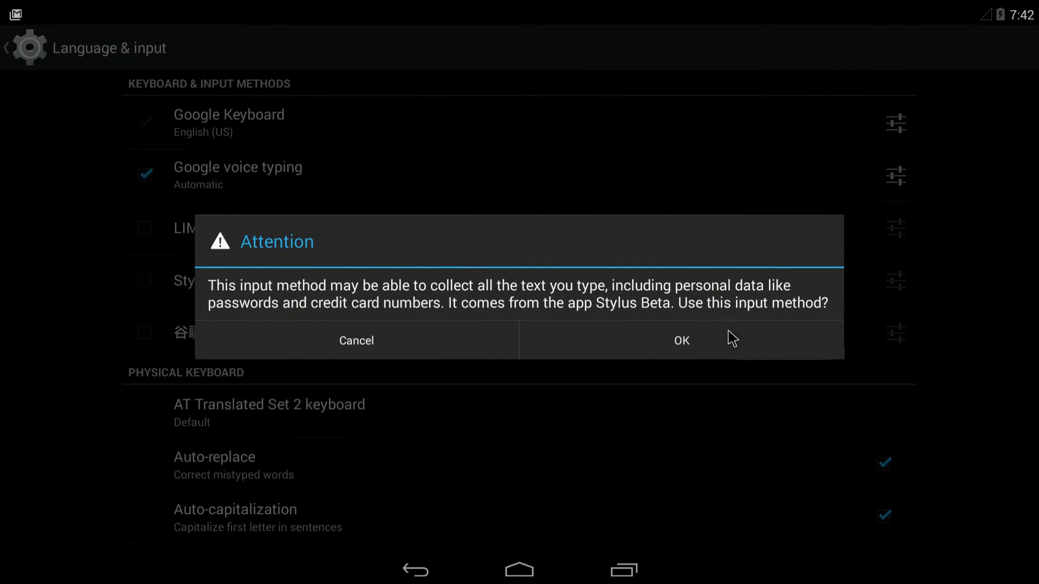
left_click(732, 339)
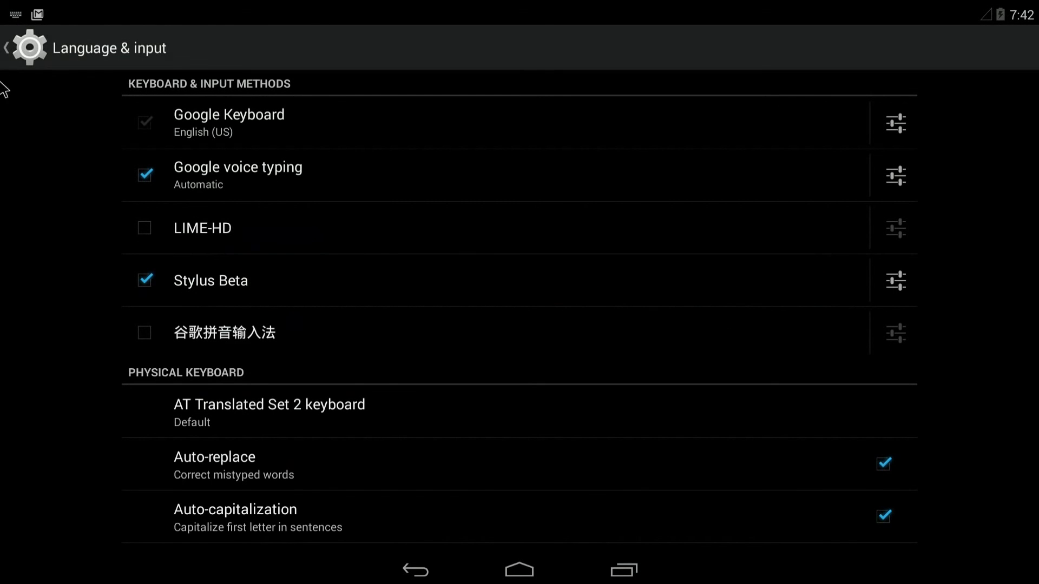
left_click(31, 57)
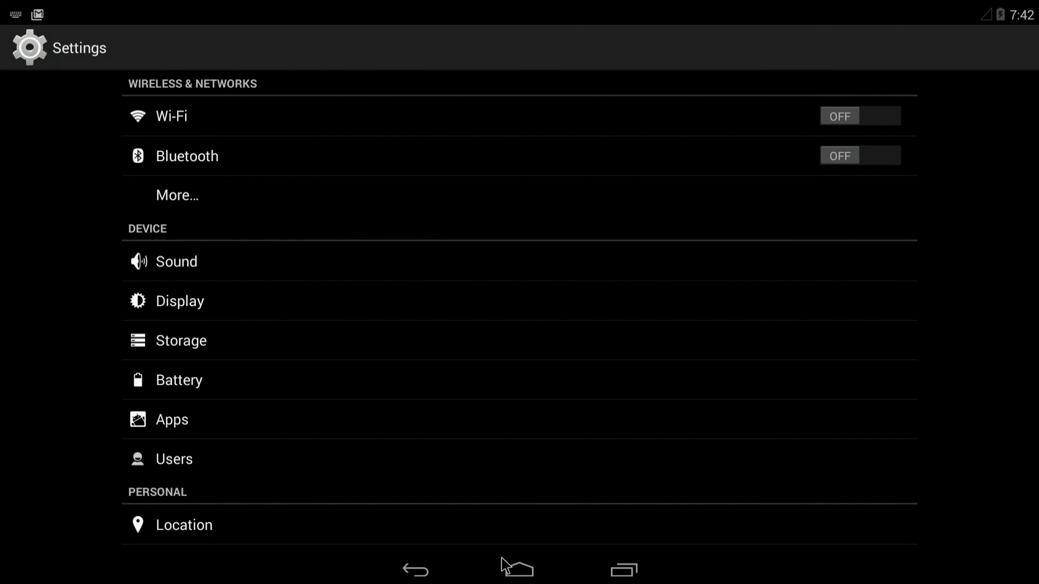
left_click(394, 566)
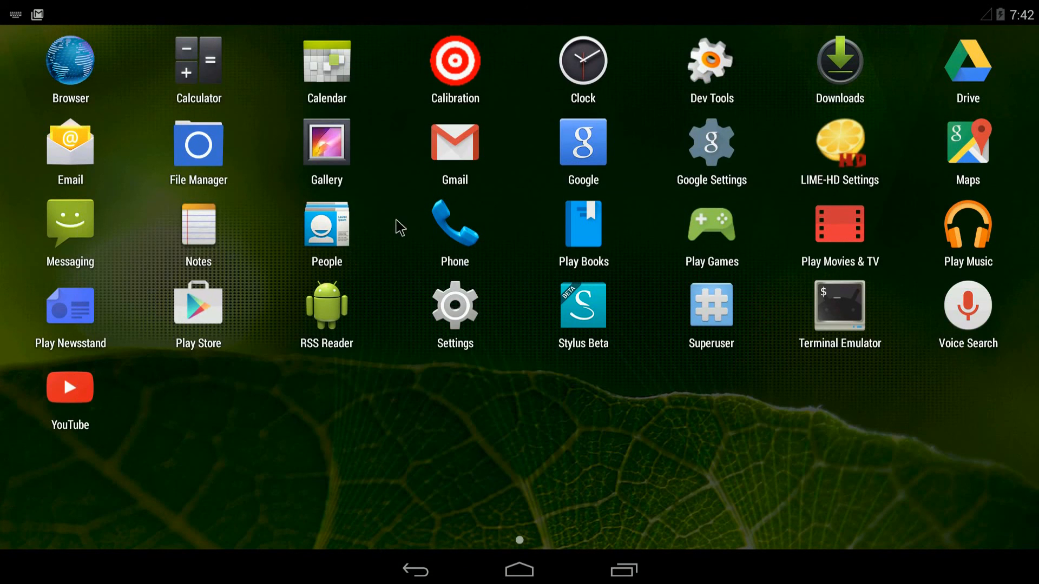
Step: Reopen Stylus Beta, select it as the current input method, and finish its setup, returning to the app drawer
left_click(582, 309)
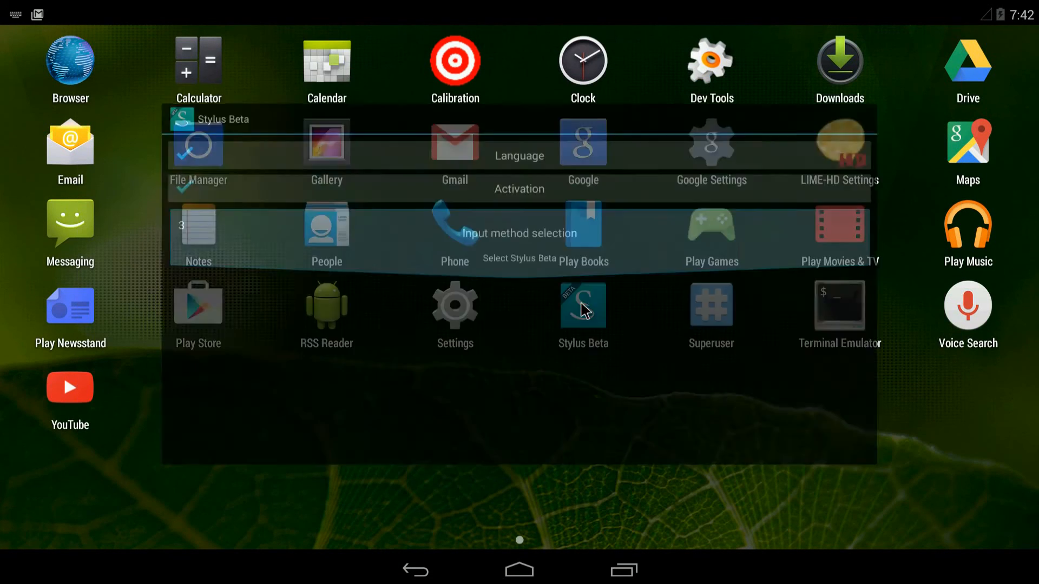
left_click(543, 246)
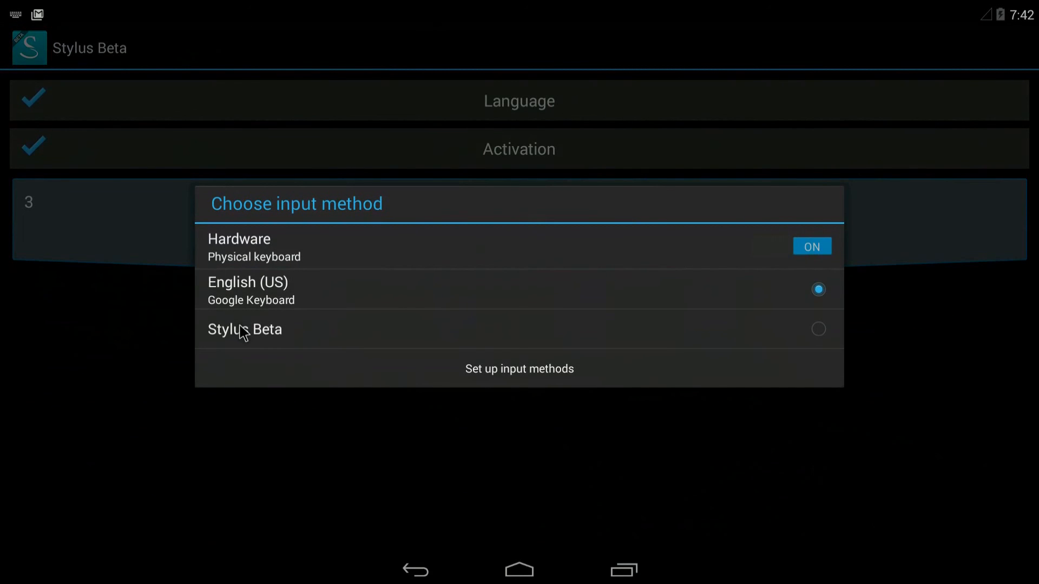
left_click(254, 333)
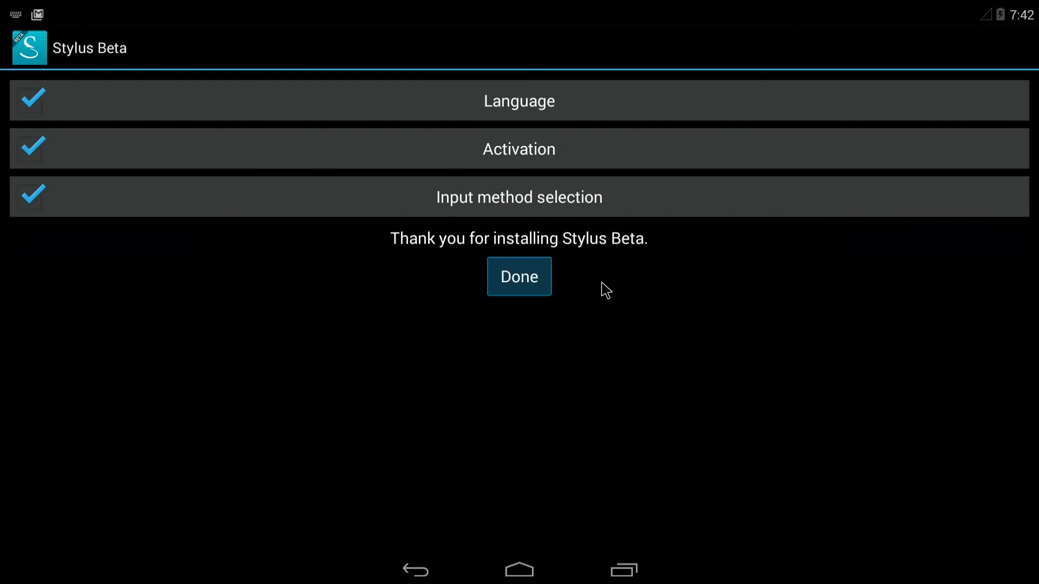
left_click(547, 277)
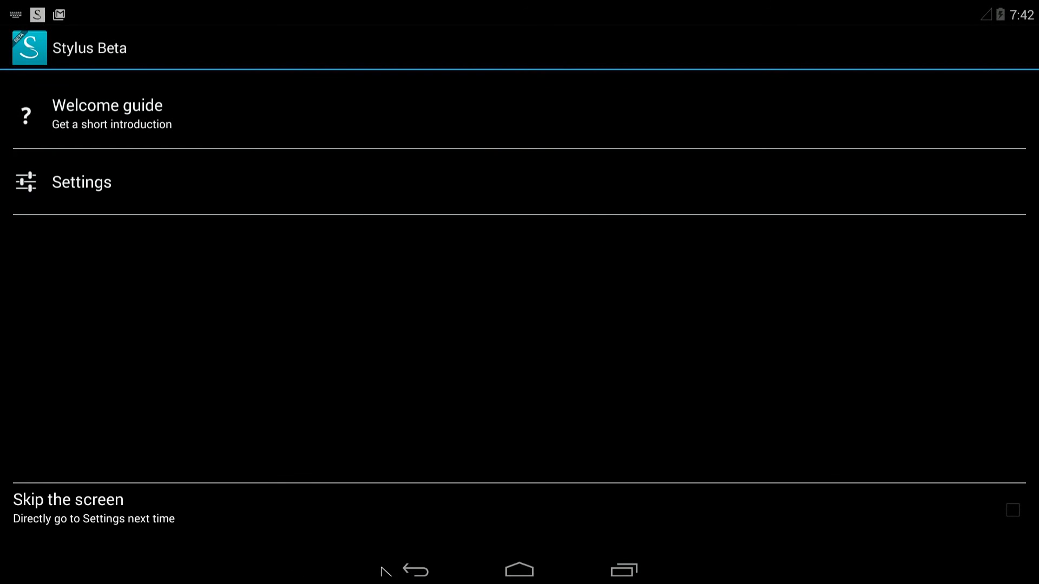
left_click(400, 570)
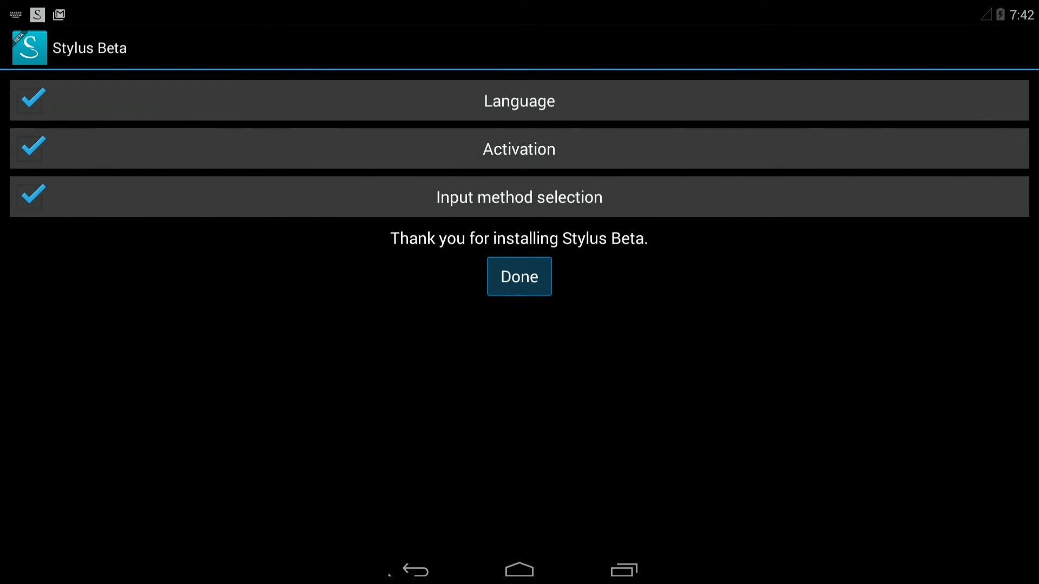
left_click(406, 571)
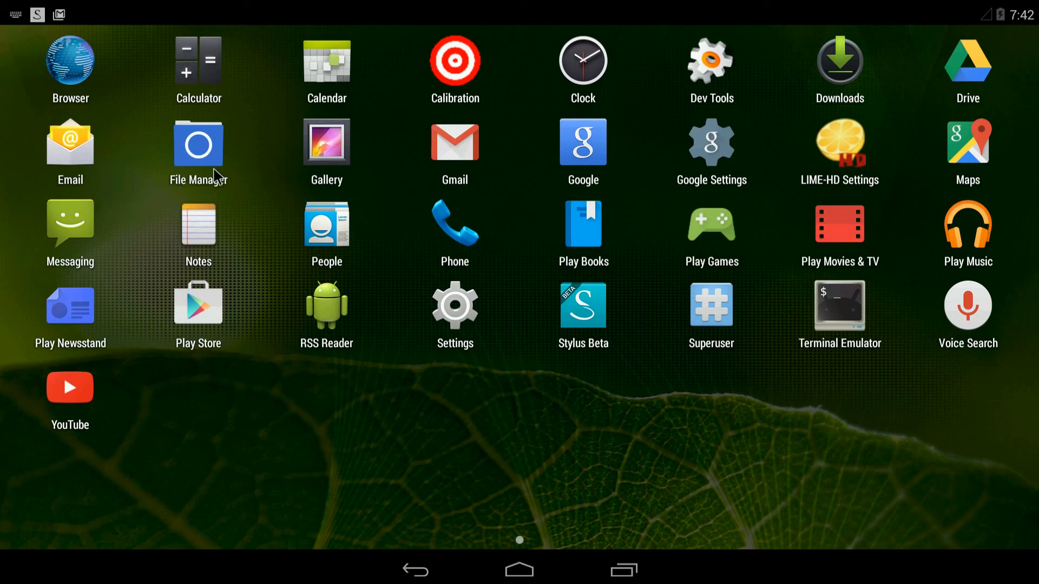
Step: Open the Android Browser on the Google home page and allow the site to access the location
left_click(70, 60)
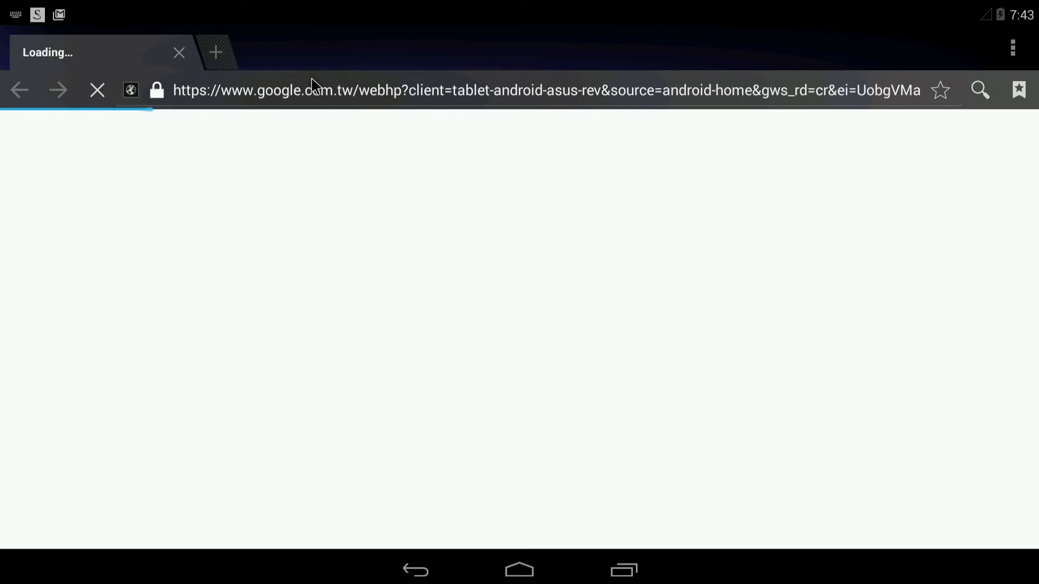
left_click(323, 369)
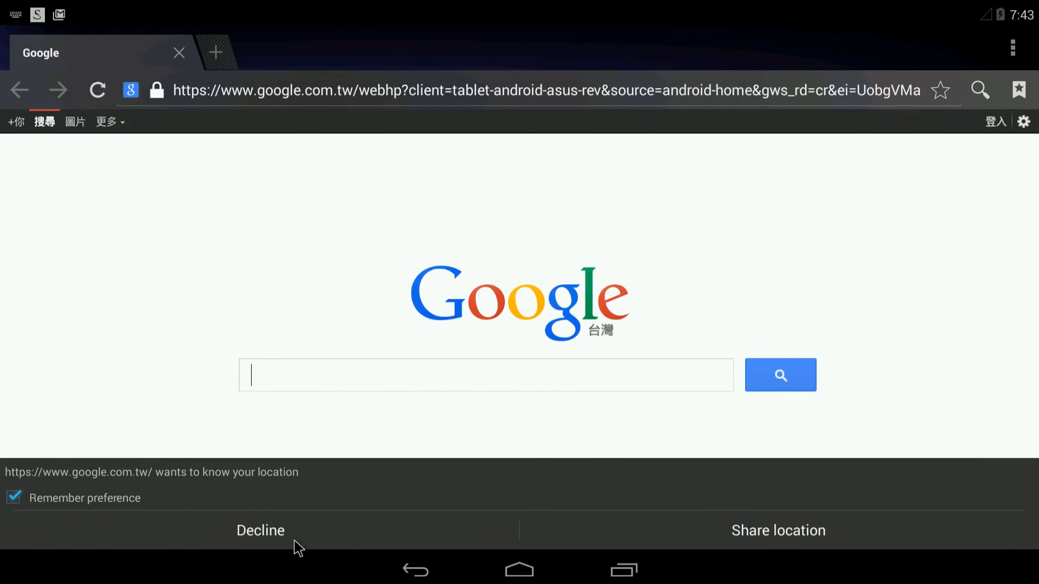
left_click(811, 530)
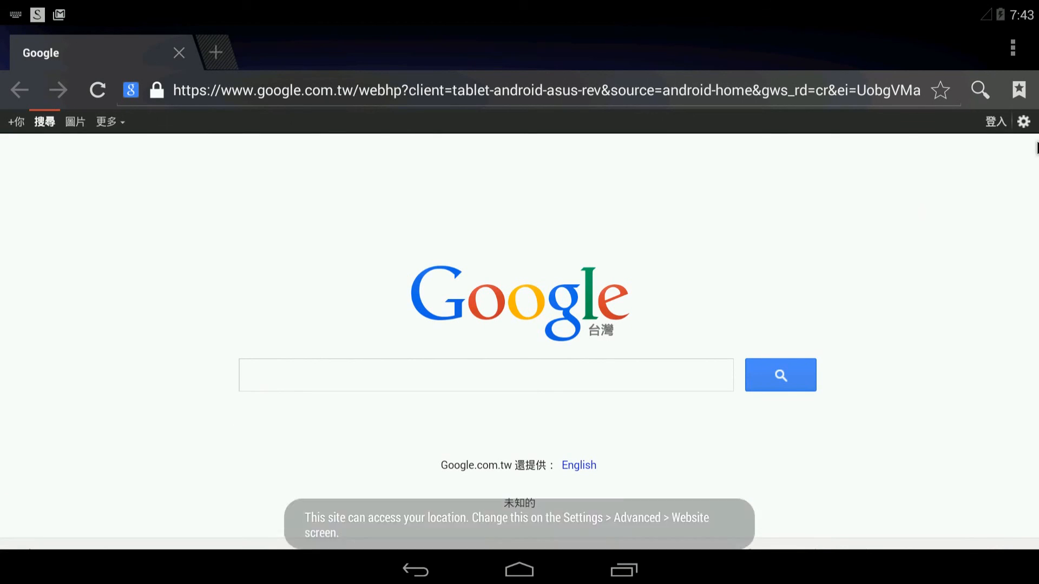
Step: Turn off the hardware physical keyboard in Android's default input method options, then return to the Browser
left_click_drag(1021, 11, 1027, 489)
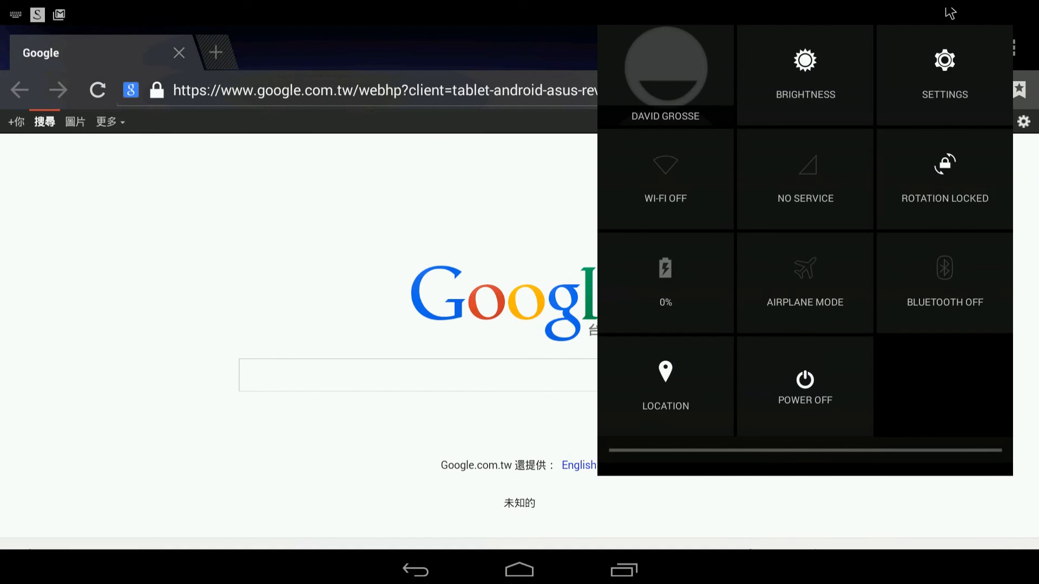
left_click(944, 62)
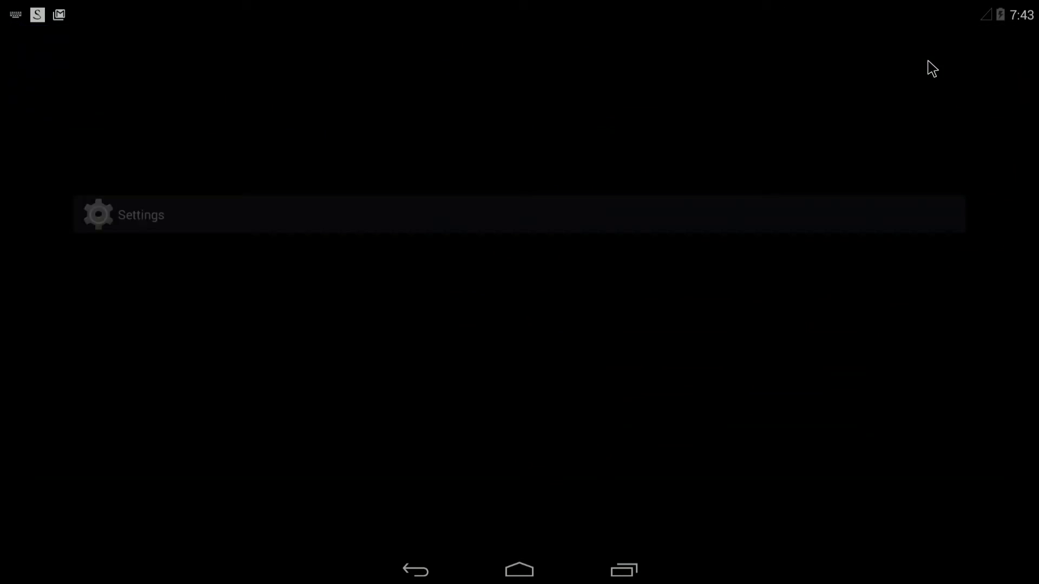
scroll(103, 385, "down", 1)
scroll(116, 394, "down", 3)
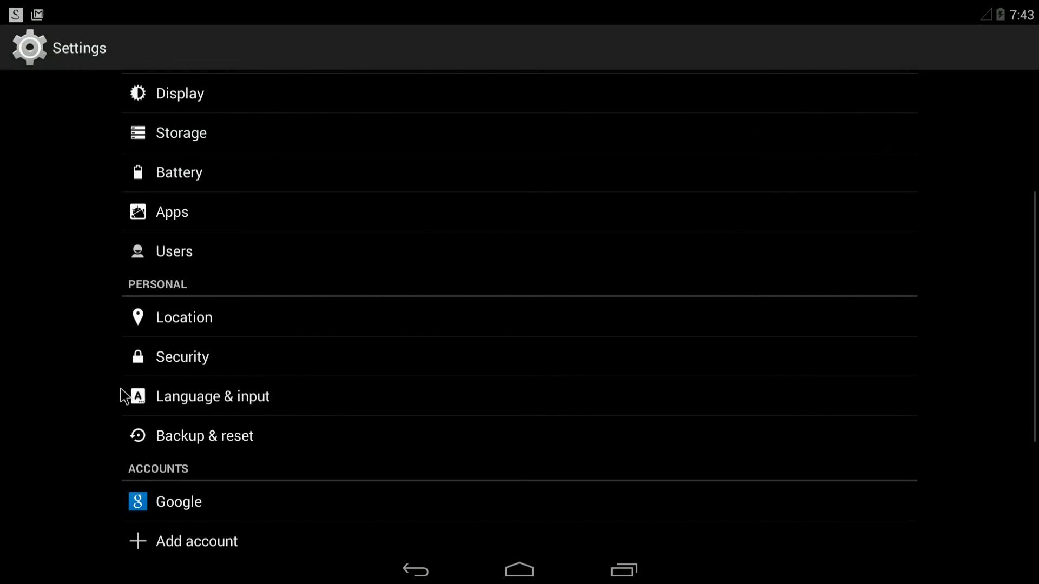
left_click(167, 397)
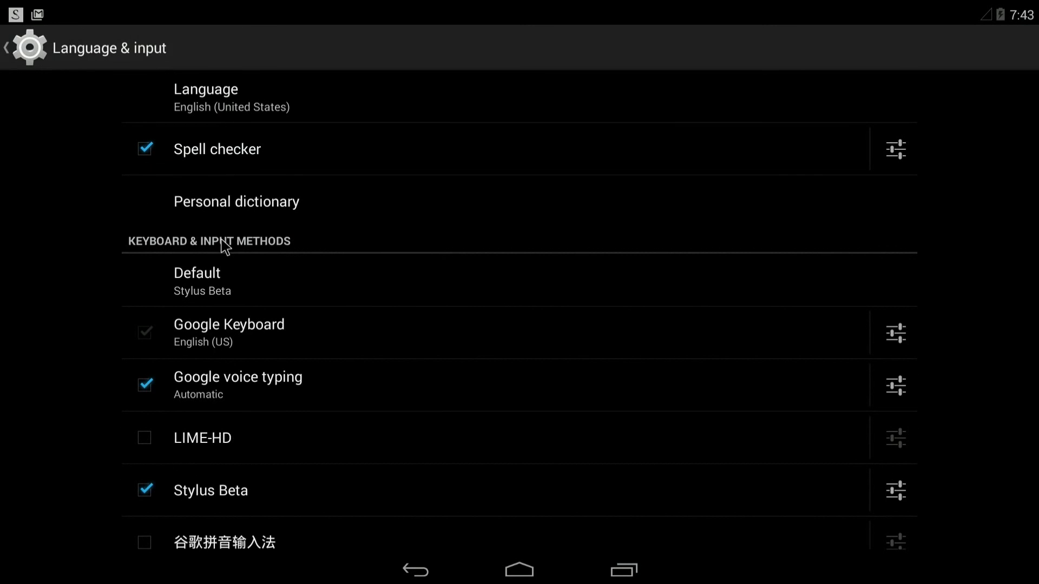
left_click(216, 269)
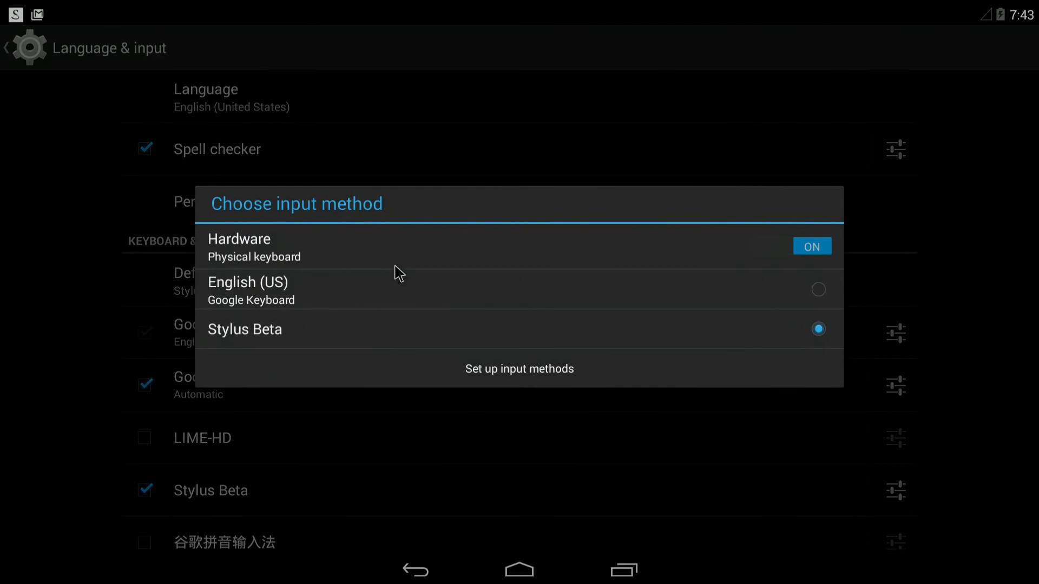
left_click(828, 248)
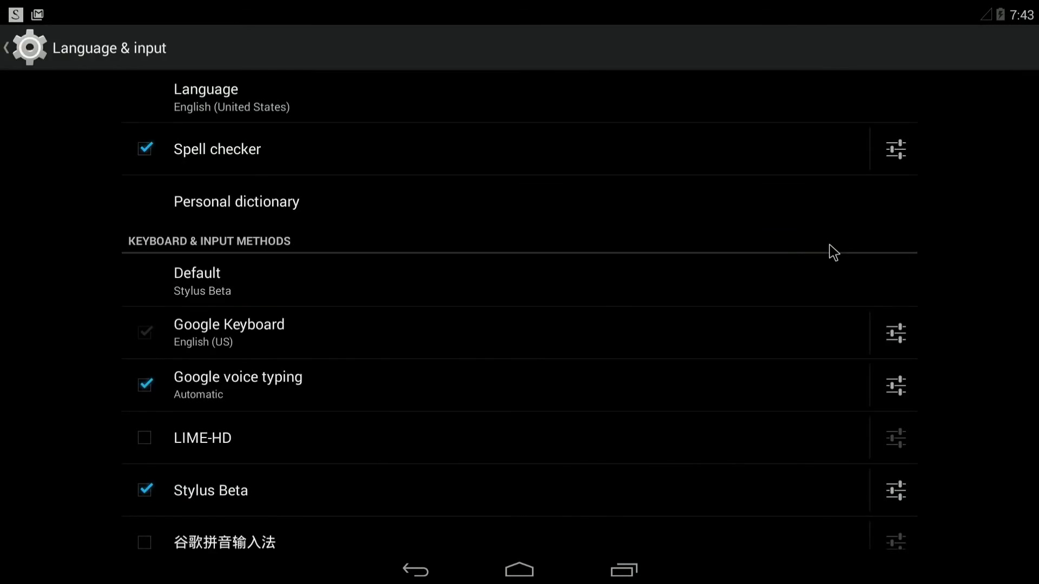
left_click(404, 571)
left_click(410, 571)
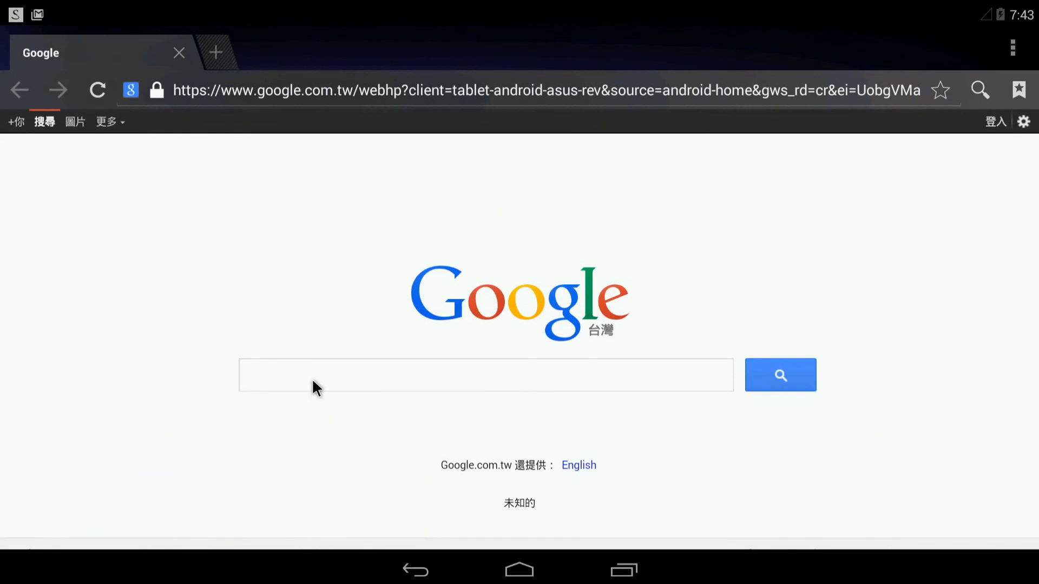
Step: Start handwriting input in the Google search field, accept the MyScript Stylus Beta license agreement, and set the active language to 中文
left_click(311, 378)
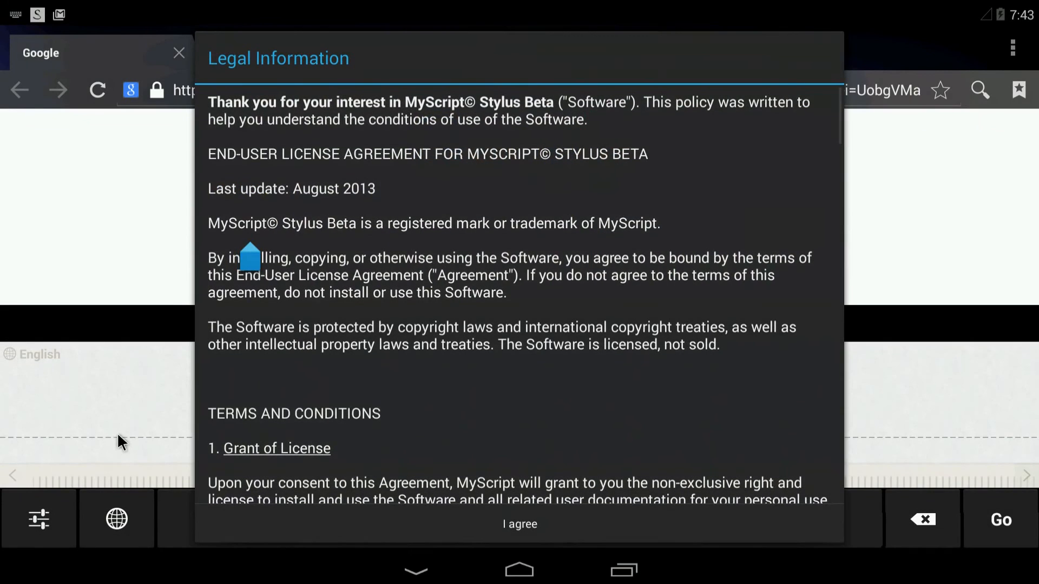
left_click(522, 523)
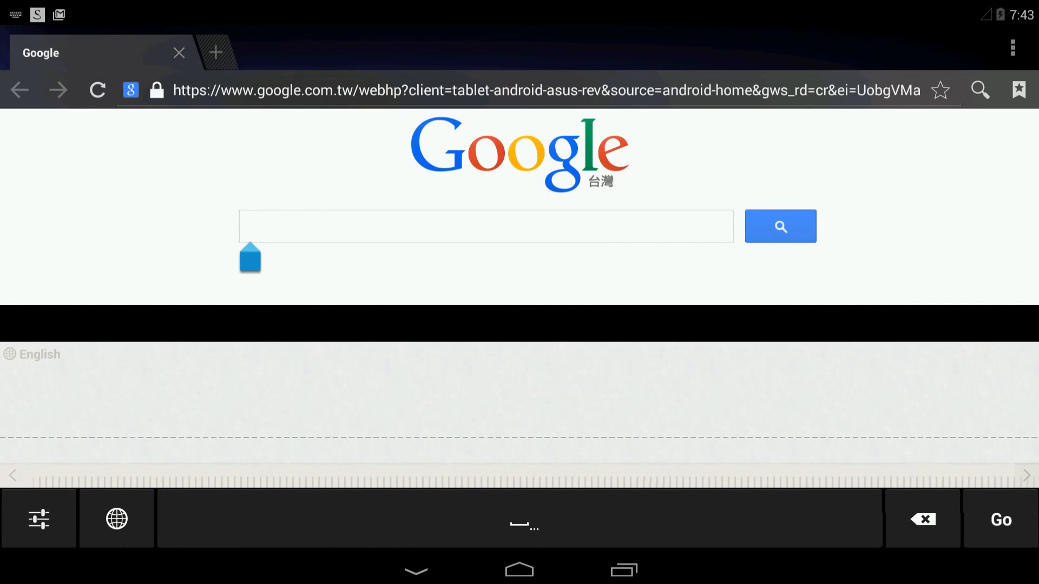
left_click(120, 529)
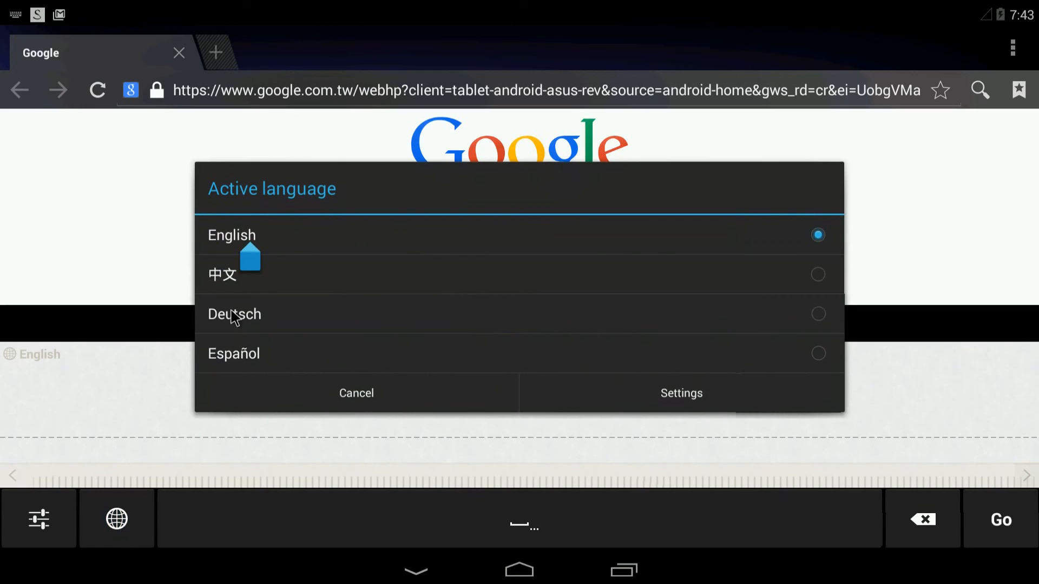
left_click(223, 274)
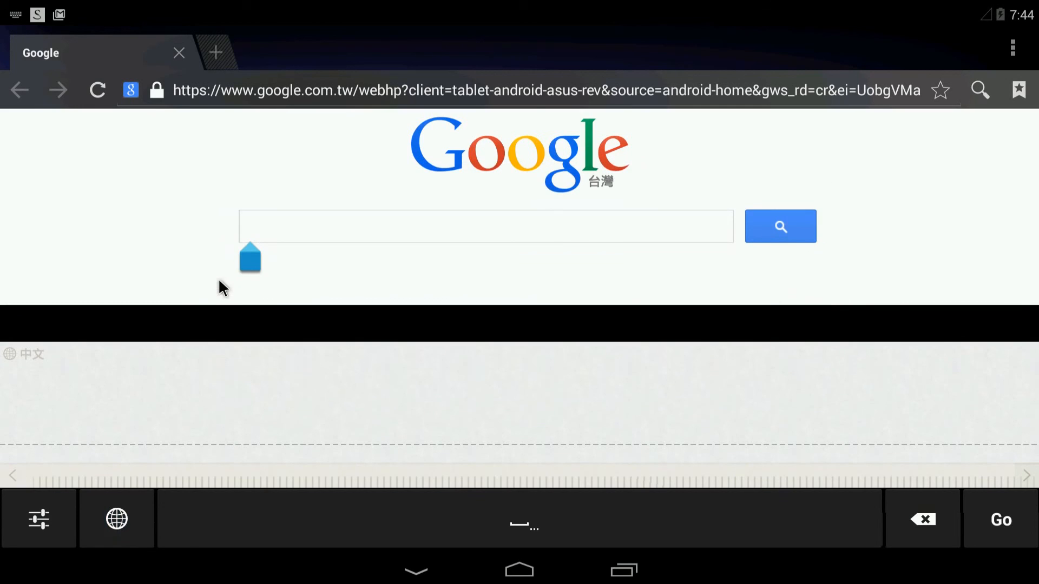
Step: Handwrite two Chinese characters in the Google search field, choosing 戏 and 我 from the recognition candidates
mouse_move(82, 375)
left_mouse_down()
mouse_move(107, 379)
mouse_move(113, 417)
left_mouse_up()
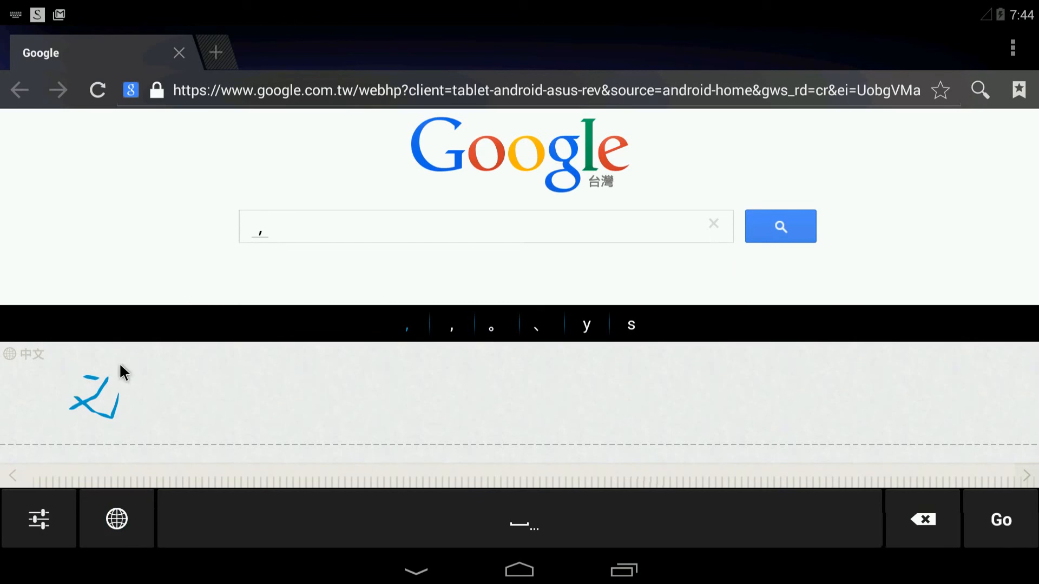
mouse_move(121, 357)
left_mouse_down()
mouse_move(120, 418)
mouse_move(135, 415)
left_mouse_up()
left_click_drag(86, 374, 146, 390)
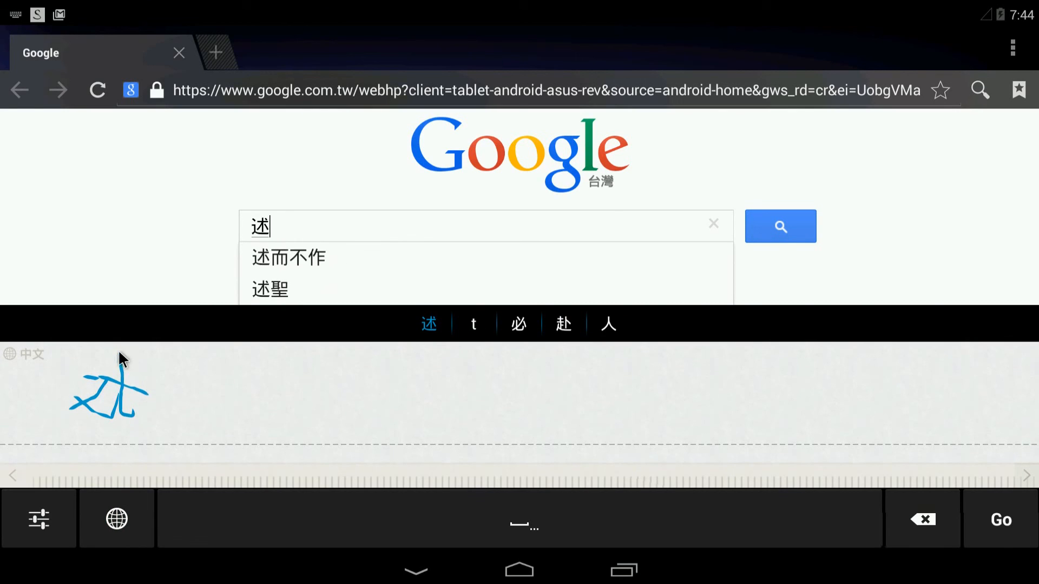
left_click_drag(123, 353, 132, 361)
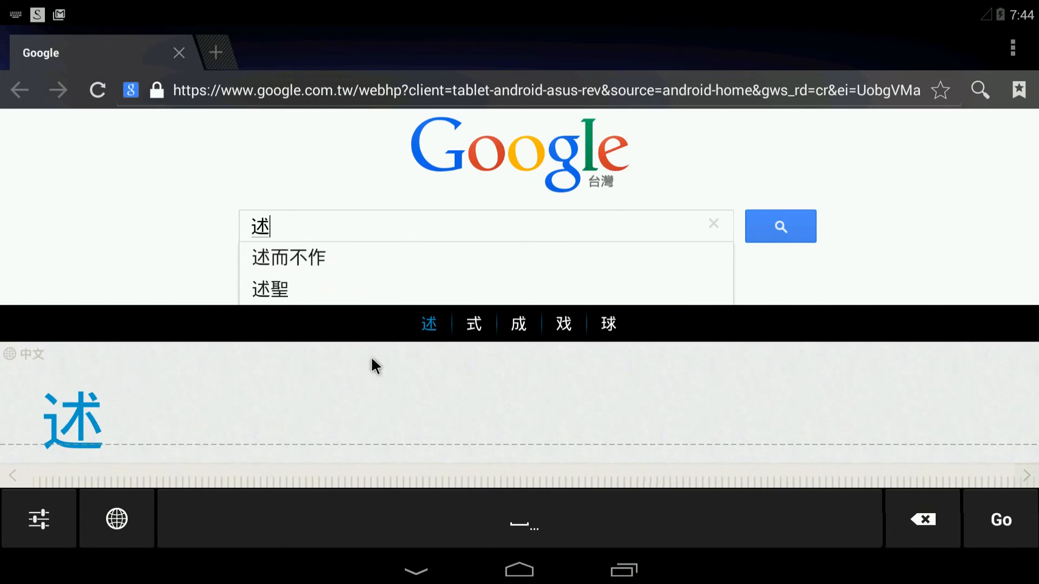
left_click(561, 327)
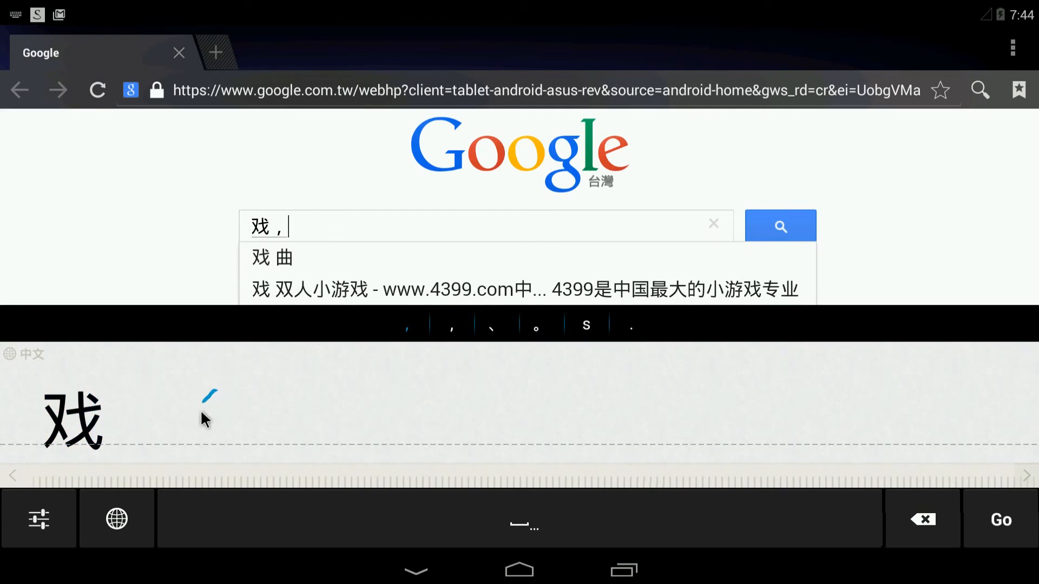
mouse_move(221, 402)
left_mouse_down()
mouse_move(199, 434)
mouse_move(244, 430)
mouse_move(233, 433)
mouse_move(254, 408)
left_mouse_up()
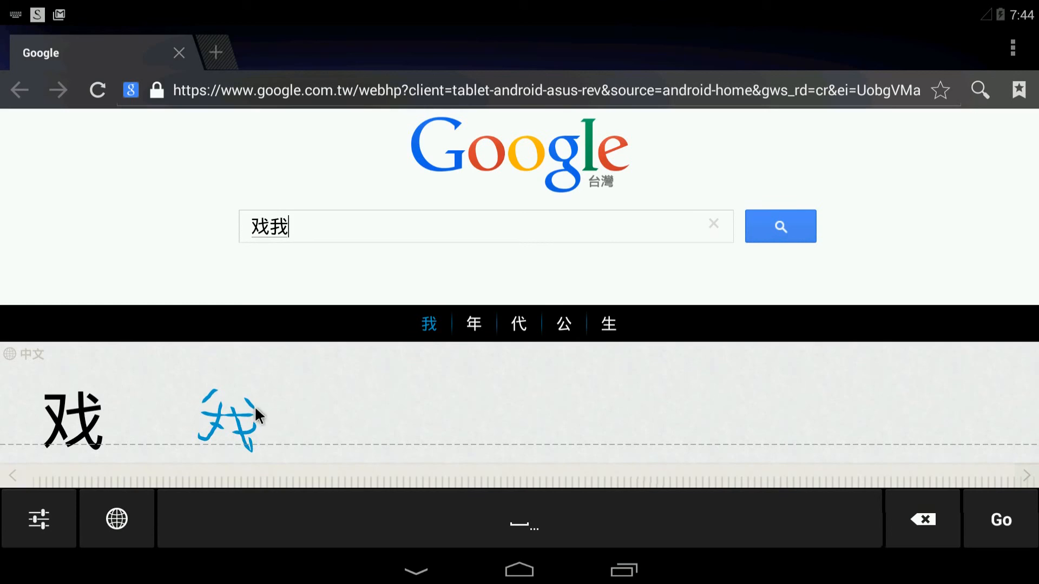
left_click(430, 325)
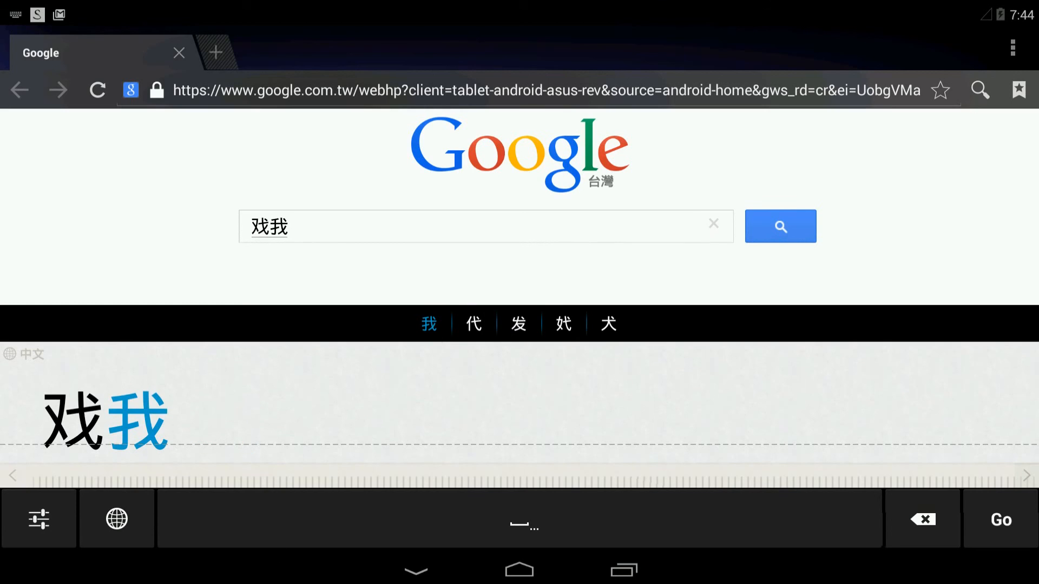
Step: Handwrite "Haben" and "Halo" after the Chinese characters with Deutsch as the active language, and return the language to English
left_click(90, 538)
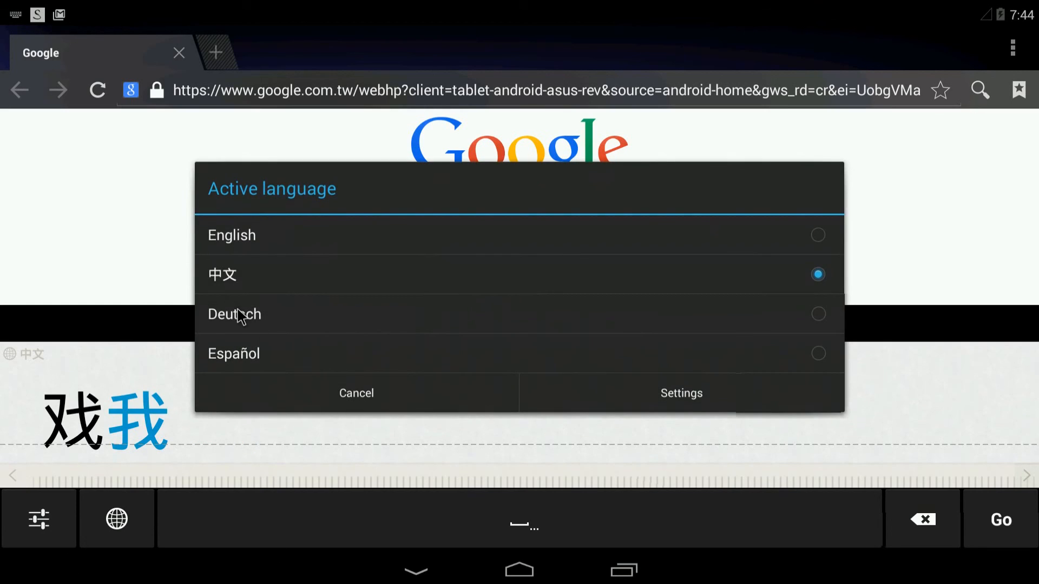
left_click(243, 314)
left_click_drag(259, 401, 271, 459)
mouse_move(276, 410)
left_mouse_down()
mouse_move(287, 425)
mouse_move(330, 389)
mouse_move(337, 420)
mouse_move(382, 419)
left_mouse_up()
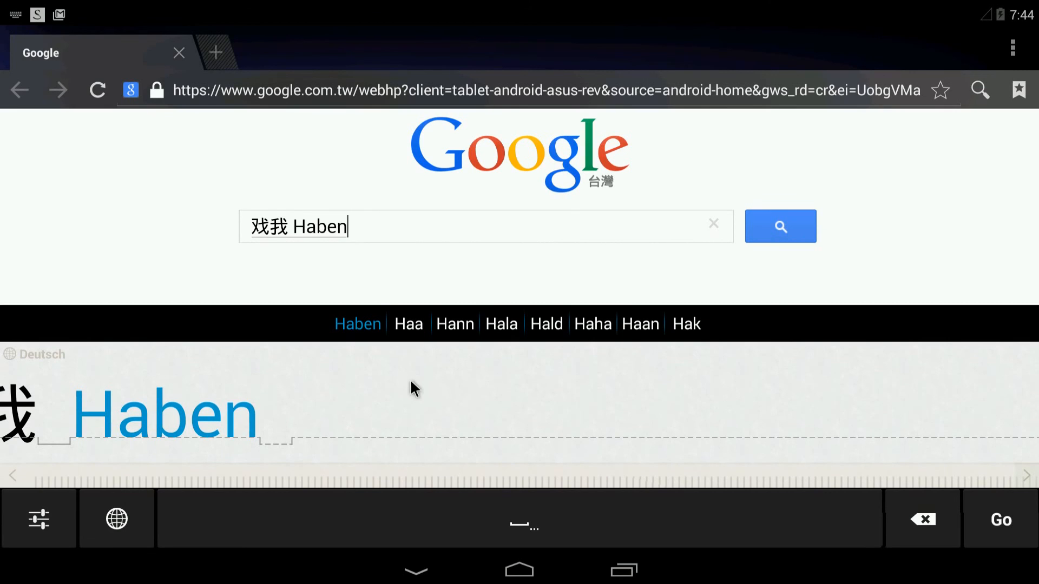
mouse_move(411, 379)
left_mouse_down()
mouse_move(401, 415)
mouse_move(438, 400)
mouse_move(457, 415)
left_mouse_up()
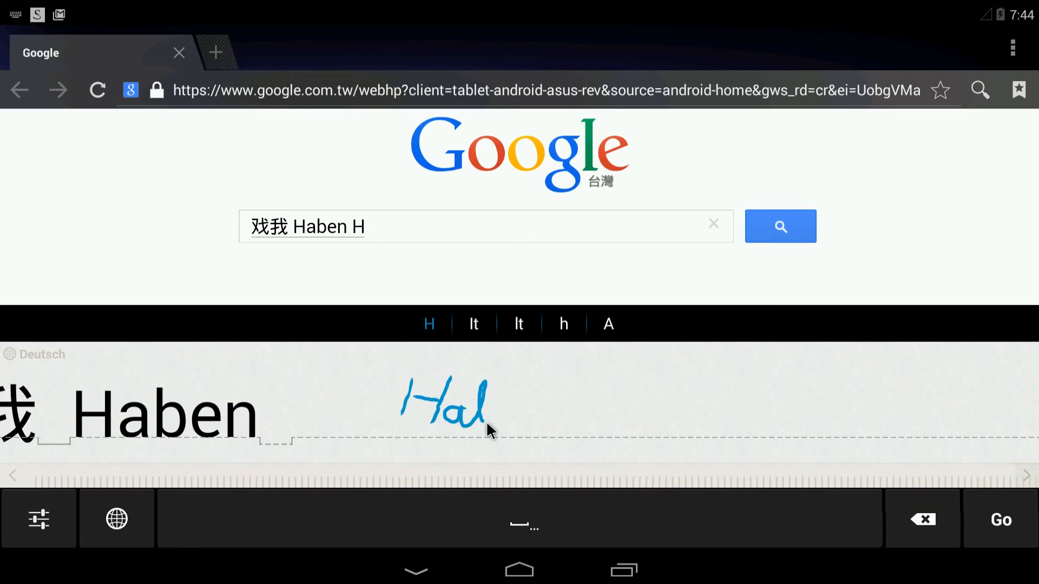
mouse_move(486, 424)
left_mouse_down()
mouse_move(502, 412)
mouse_move(534, 423)
left_mouse_up()
left_click(469, 327)
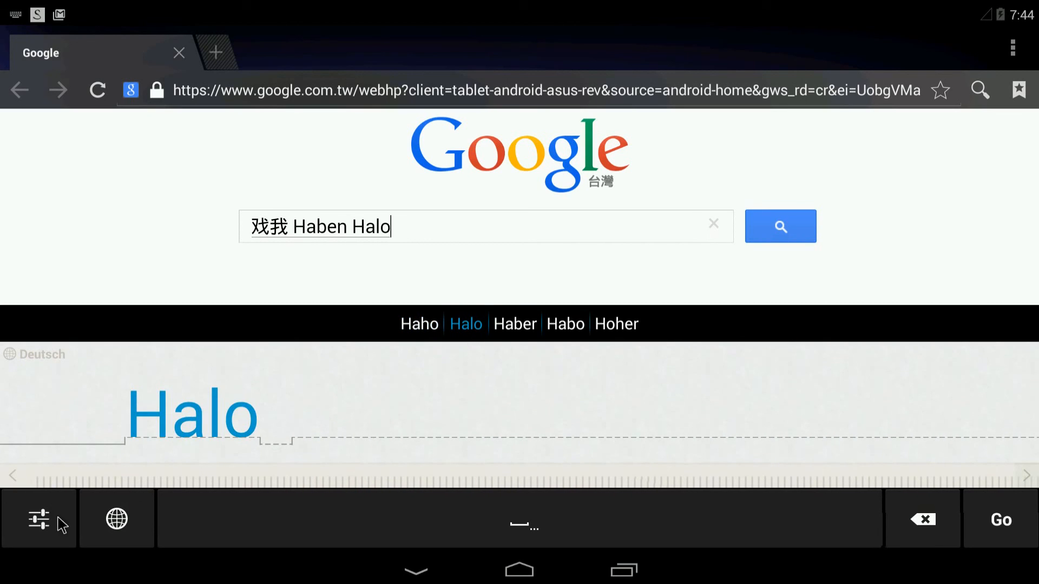
left_click(103, 517)
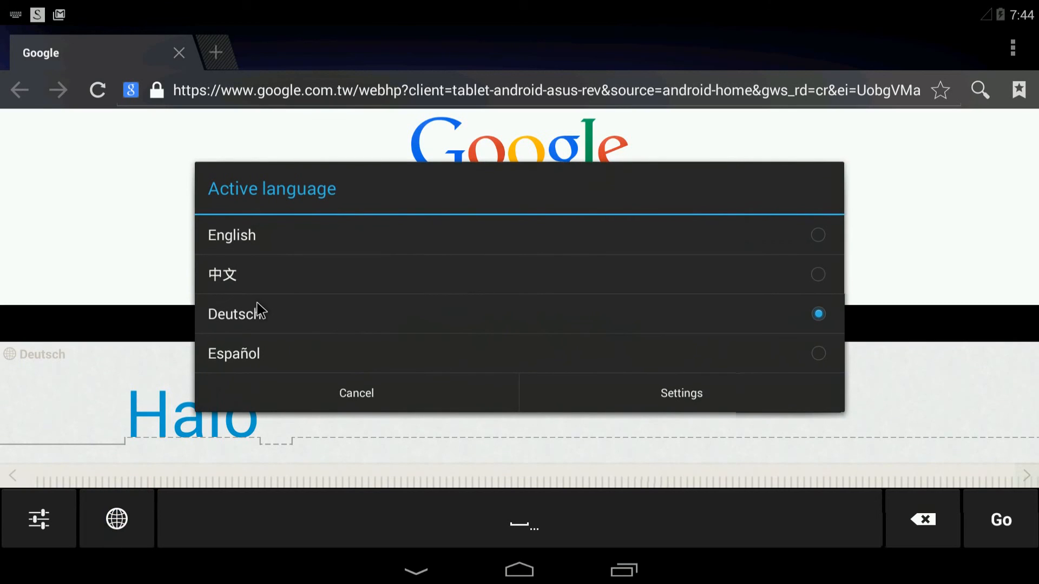
left_click(239, 253)
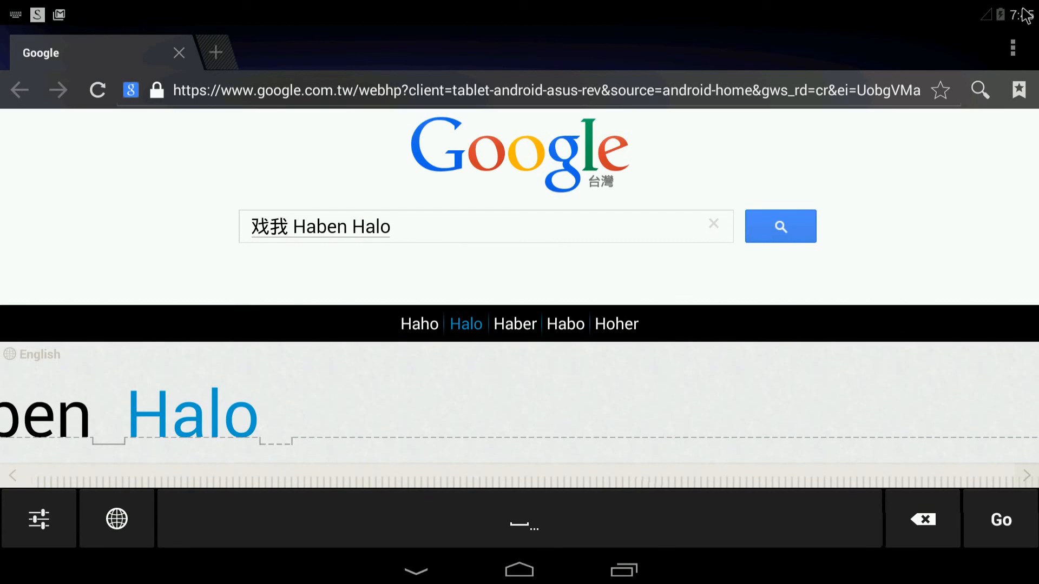
Step: Power off Android from the quick settings and confirm the shutdown
left_click_drag(1021, 39, 1030, 568)
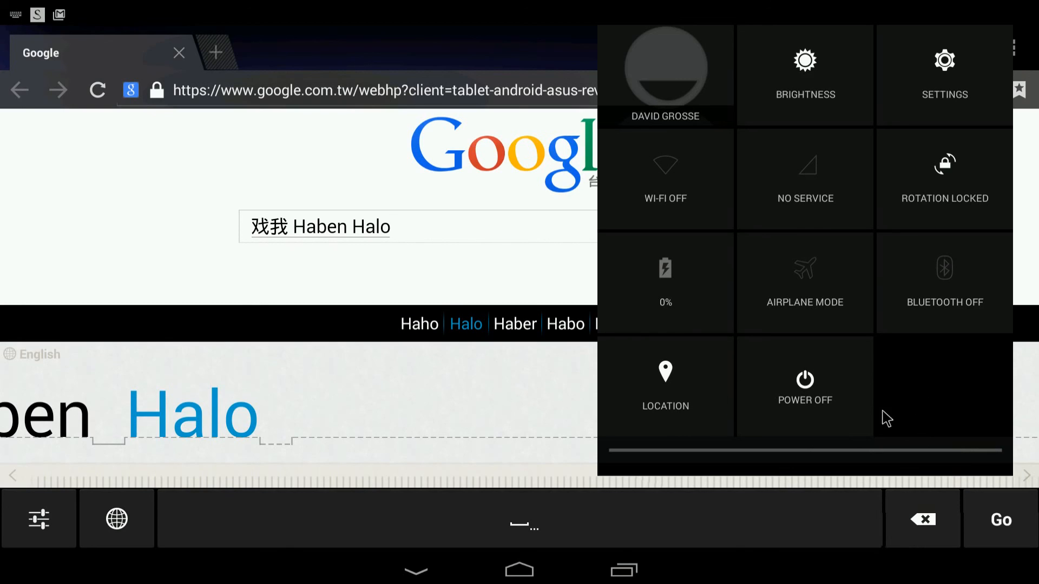
left_click(815, 398)
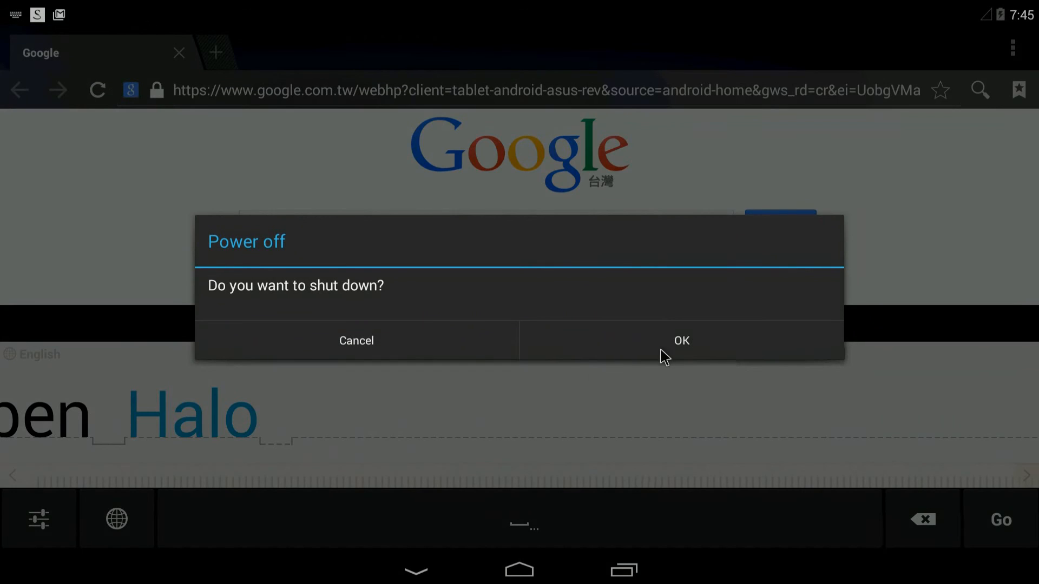
left_click(678, 341)
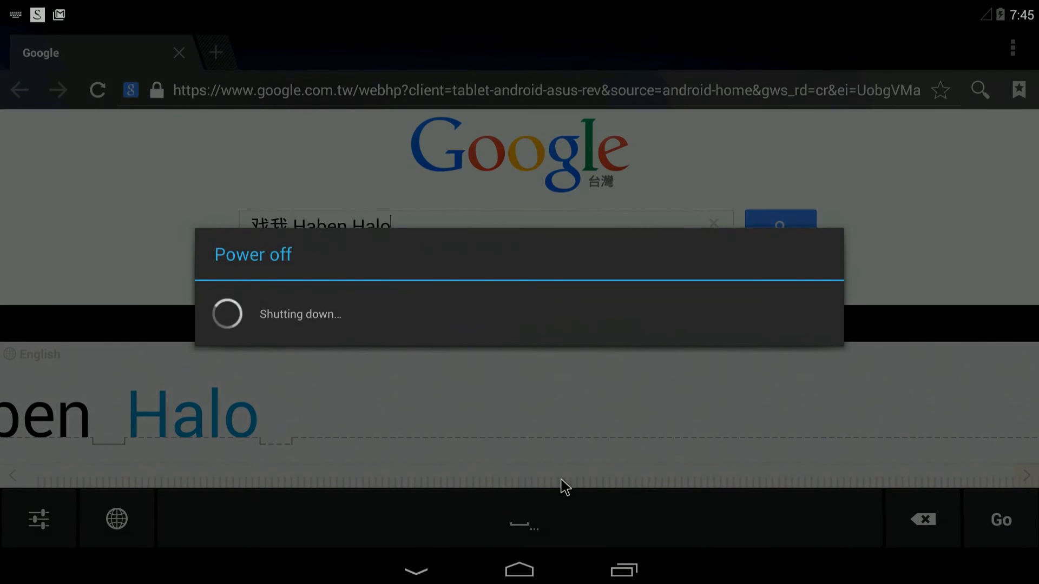